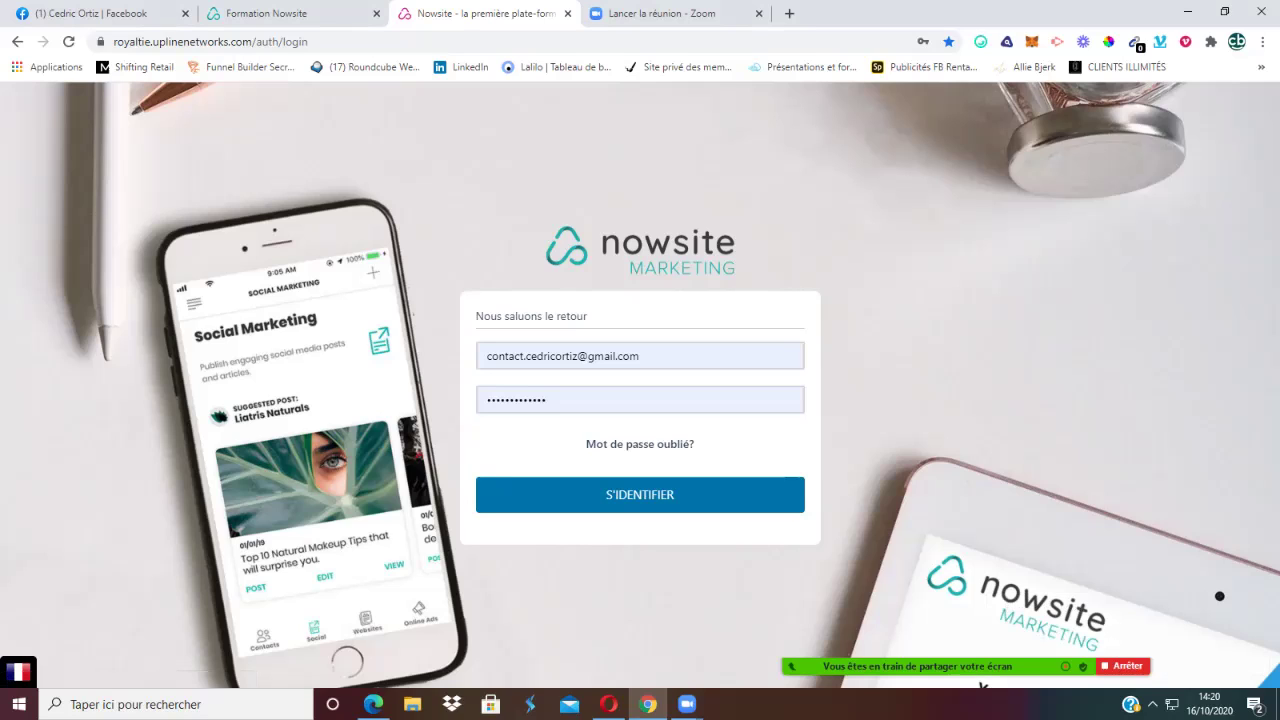
Step: Sign in to Nowsite with the prefilled credentials and look over the Marketing social page
{"action": "left_click", "coordinate": [640, 494]}
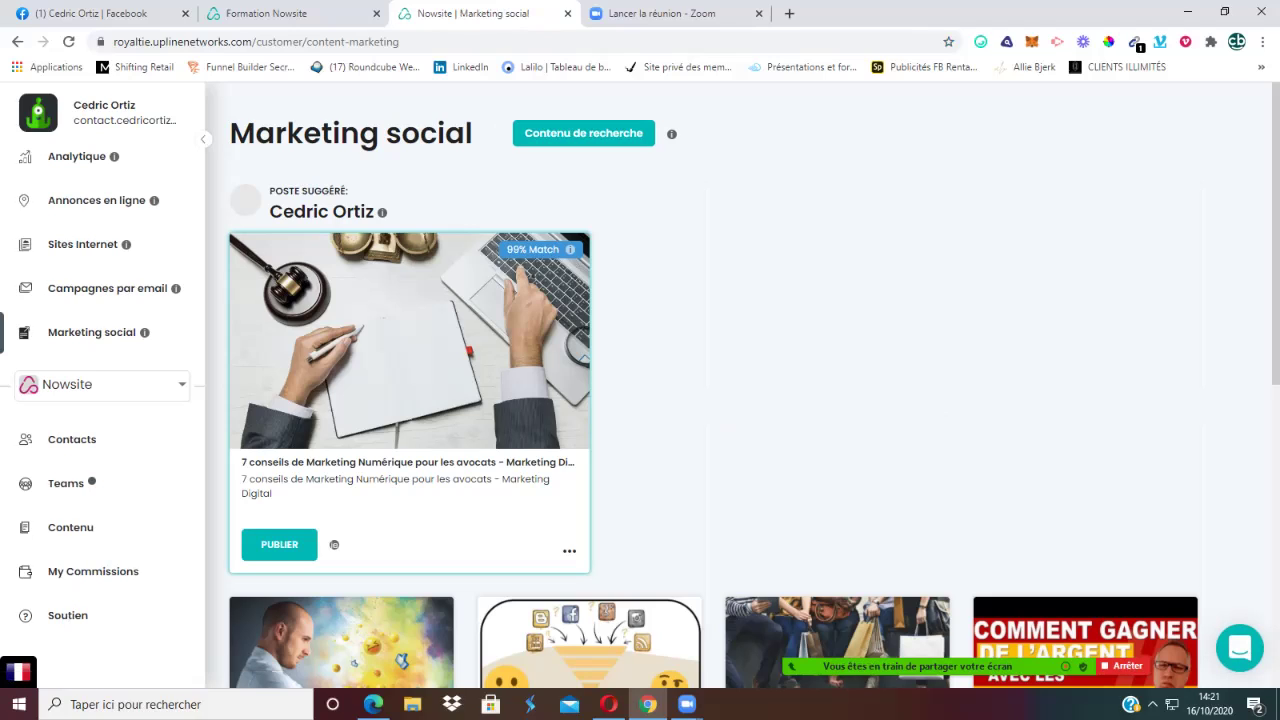
{"action": "scroll", "coordinate": [740, 400], "scroll_direction": "down", "scroll_amount": 1}
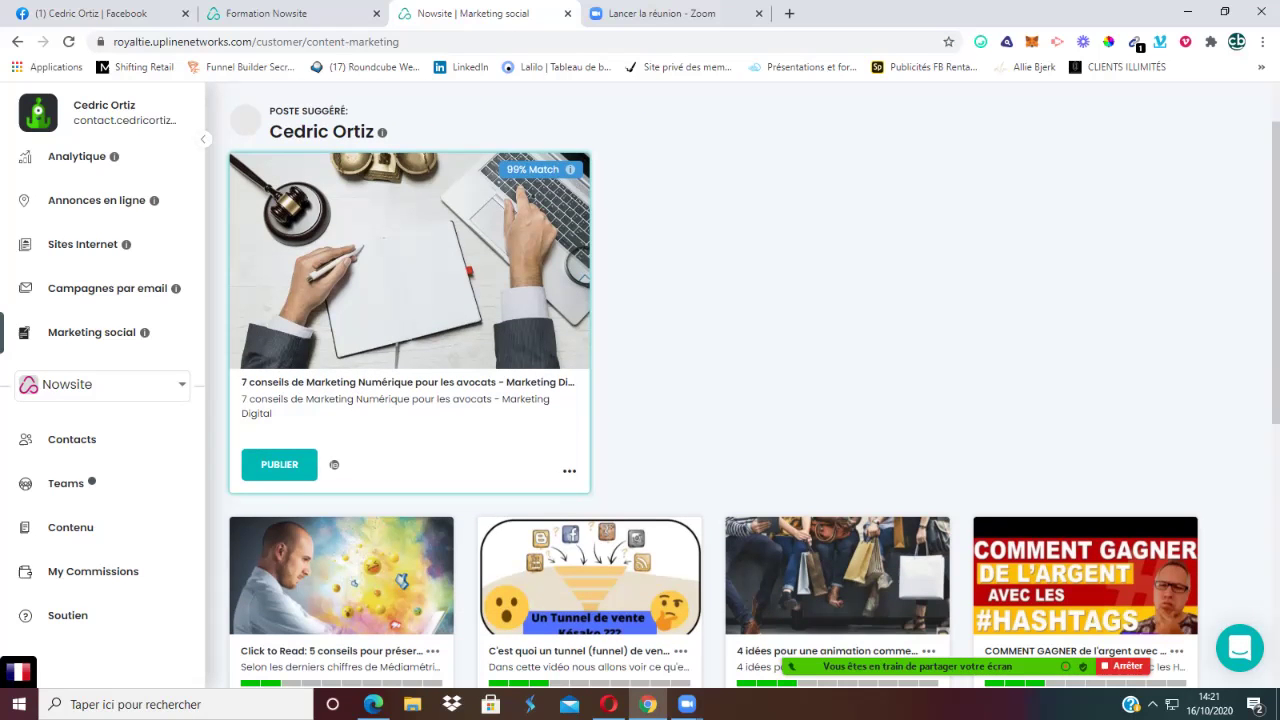
{"action": "scroll", "coordinate": [740, 400], "scroll_direction": "up", "scroll_amount": 1}
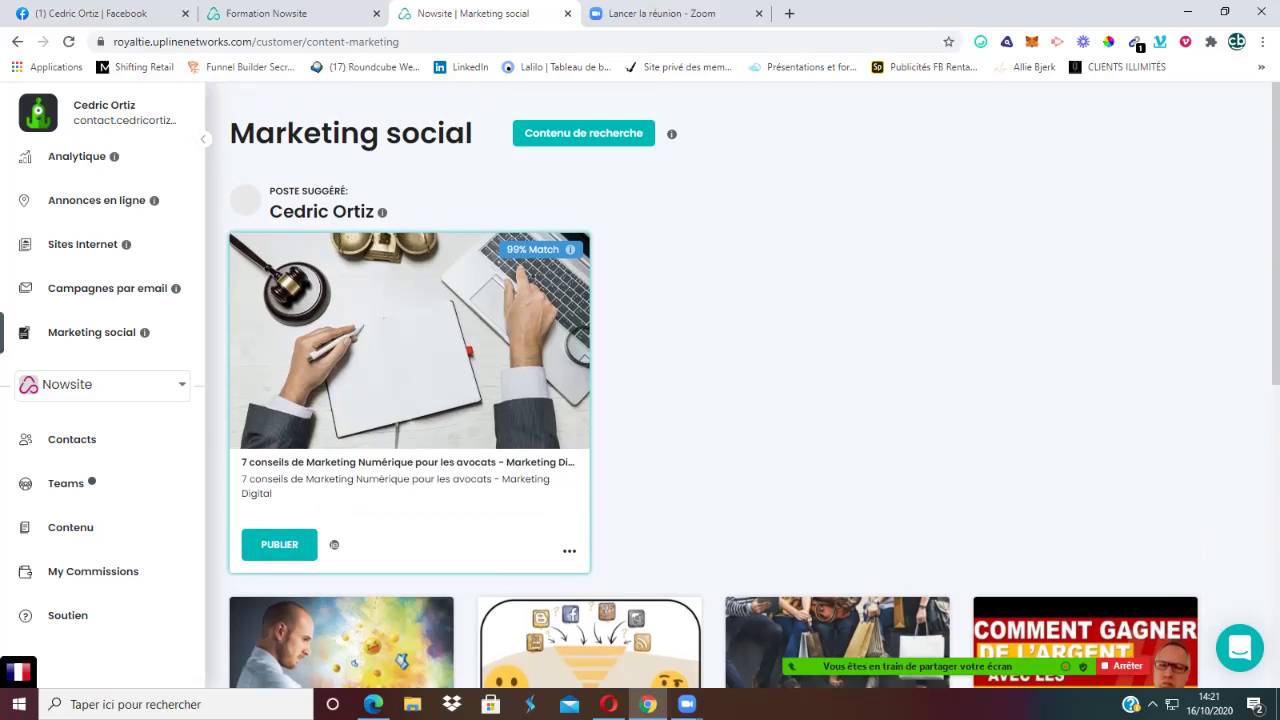
Step: Open the content search, set its language to Français and choose the Le marketing numérique category
{"action": "left_click", "coordinate": [583, 133]}
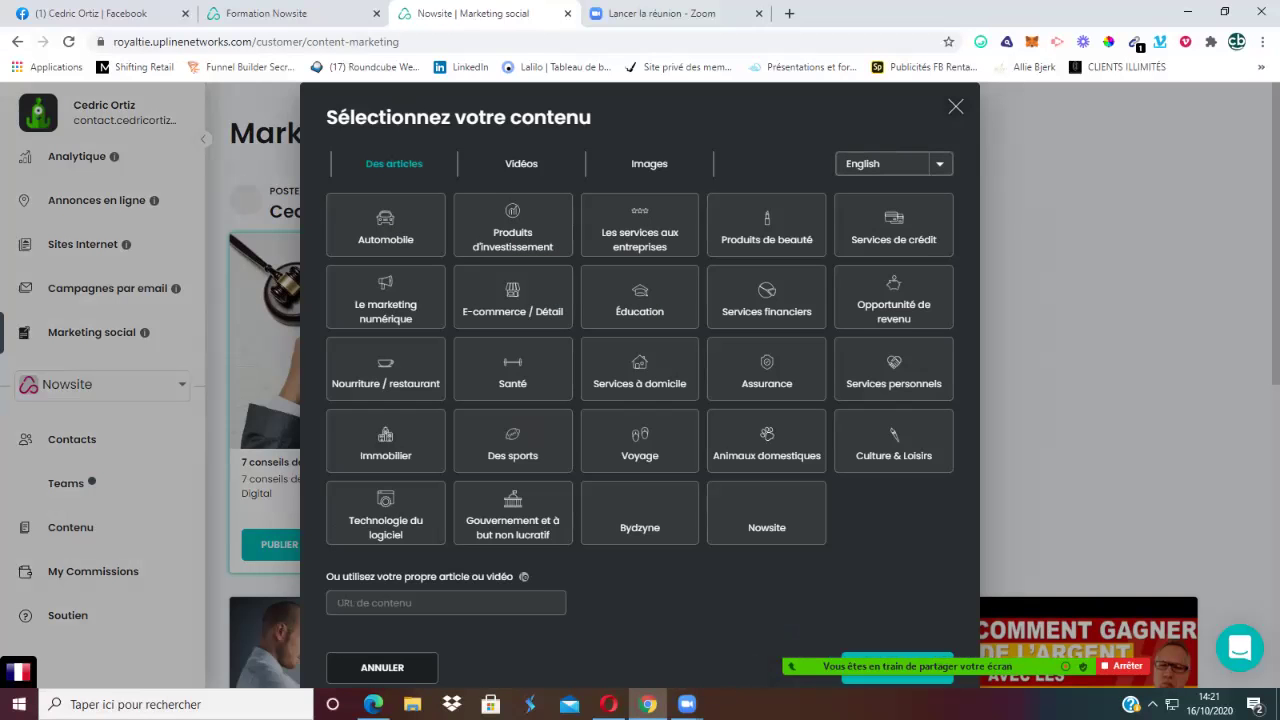
{"action": "left_click", "coordinate": [893, 163]}
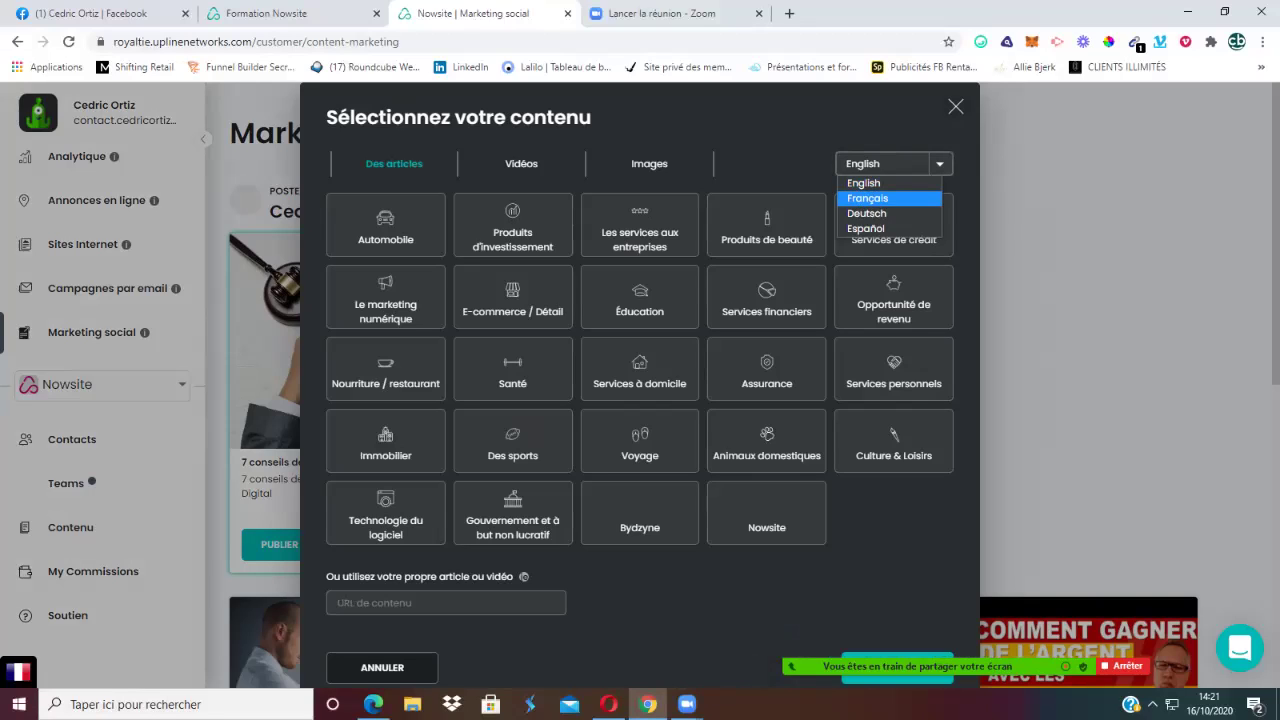
{"action": "left_click", "coordinate": [867, 198]}
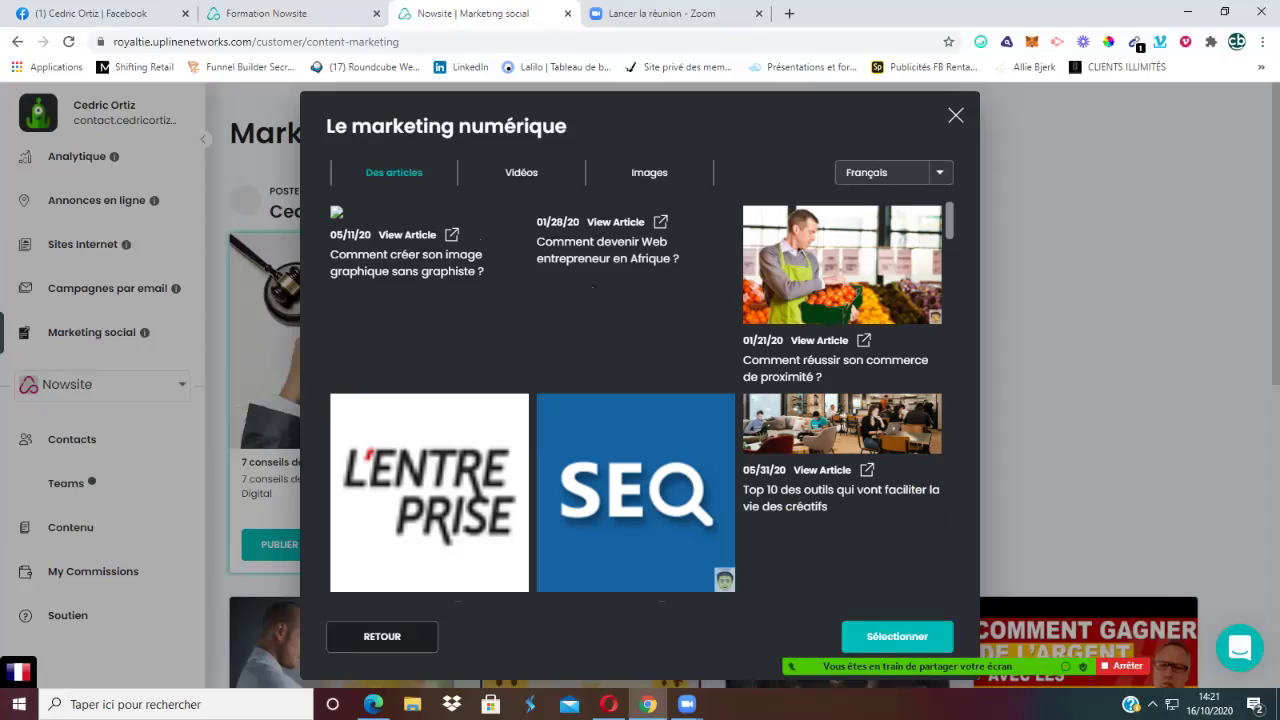
Step: Open the article "Top 10 des outils qui vont faciliter la vie des créatifs", skim through it and return to the article list
{"action": "scroll", "coordinate": [635, 400], "scroll_direction": "down", "scroll_amount": 1}
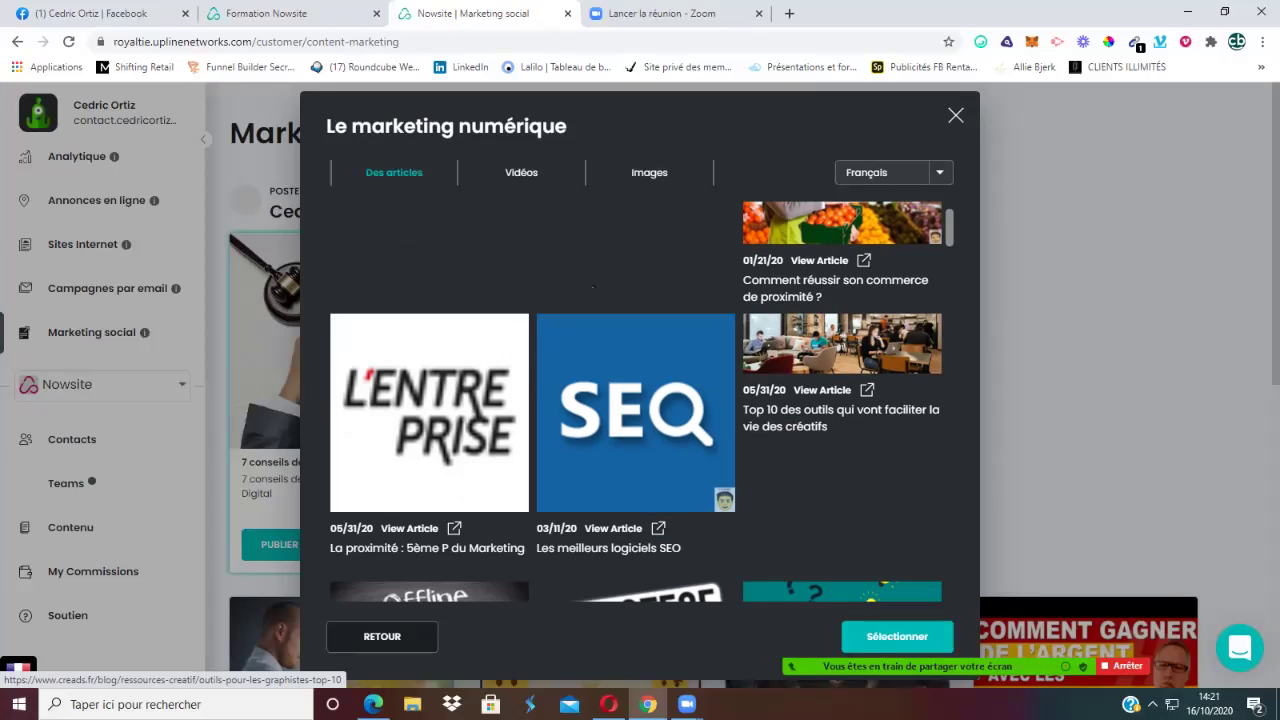
{"action": "left_click", "coordinate": [822, 390]}
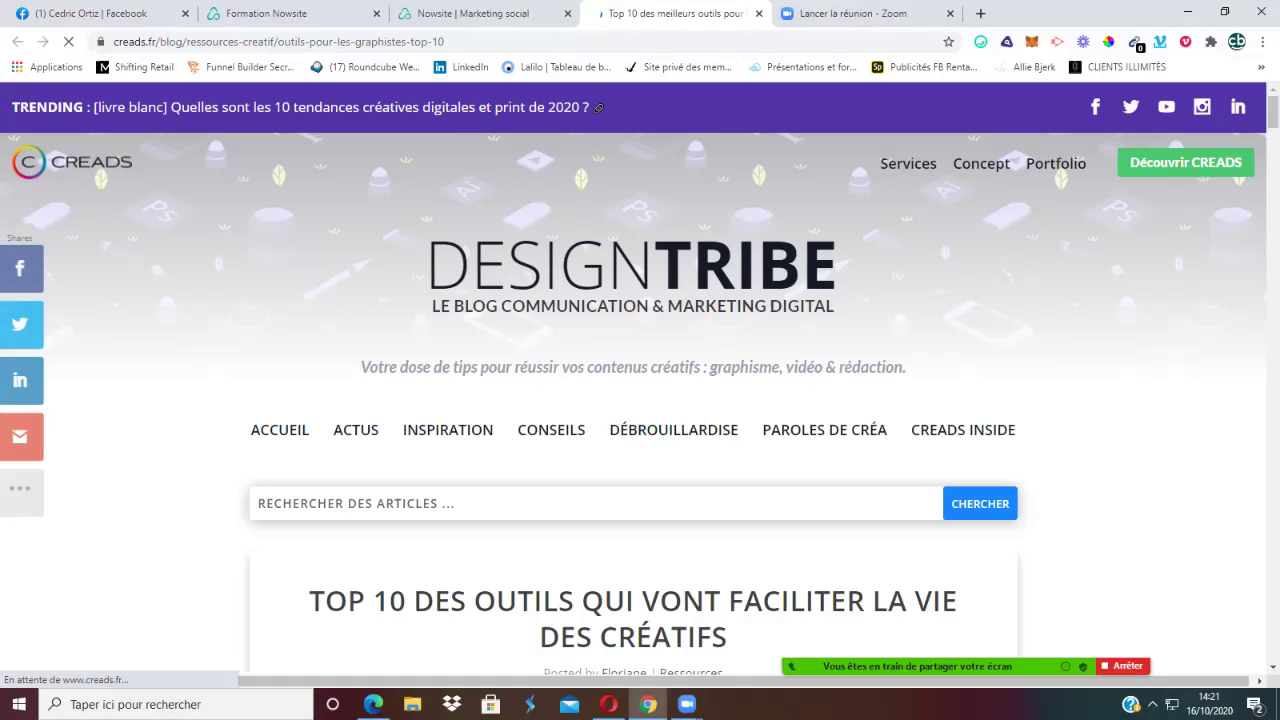
{"action": "scroll", "coordinate": [640, 400], "scroll_direction": "down", "scroll_amount": 3}
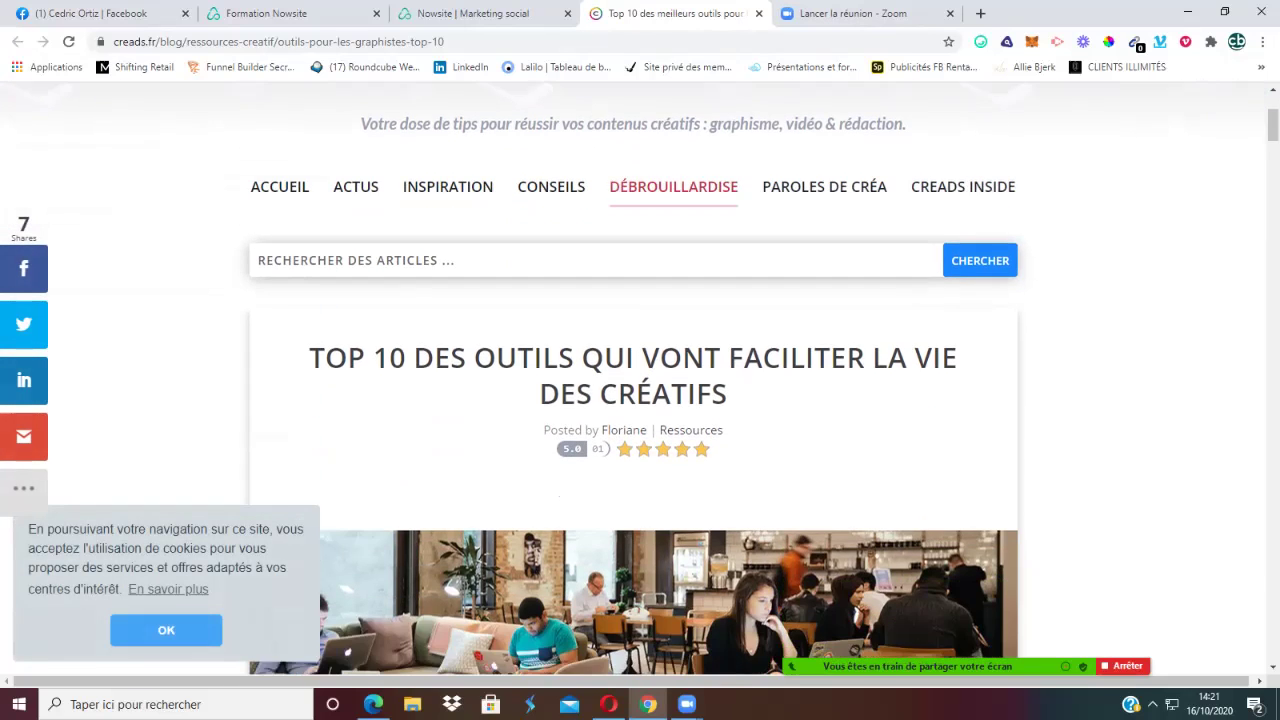
{"action": "scroll", "coordinate": [640, 400], "scroll_direction": "down", "scroll_amount": 5}
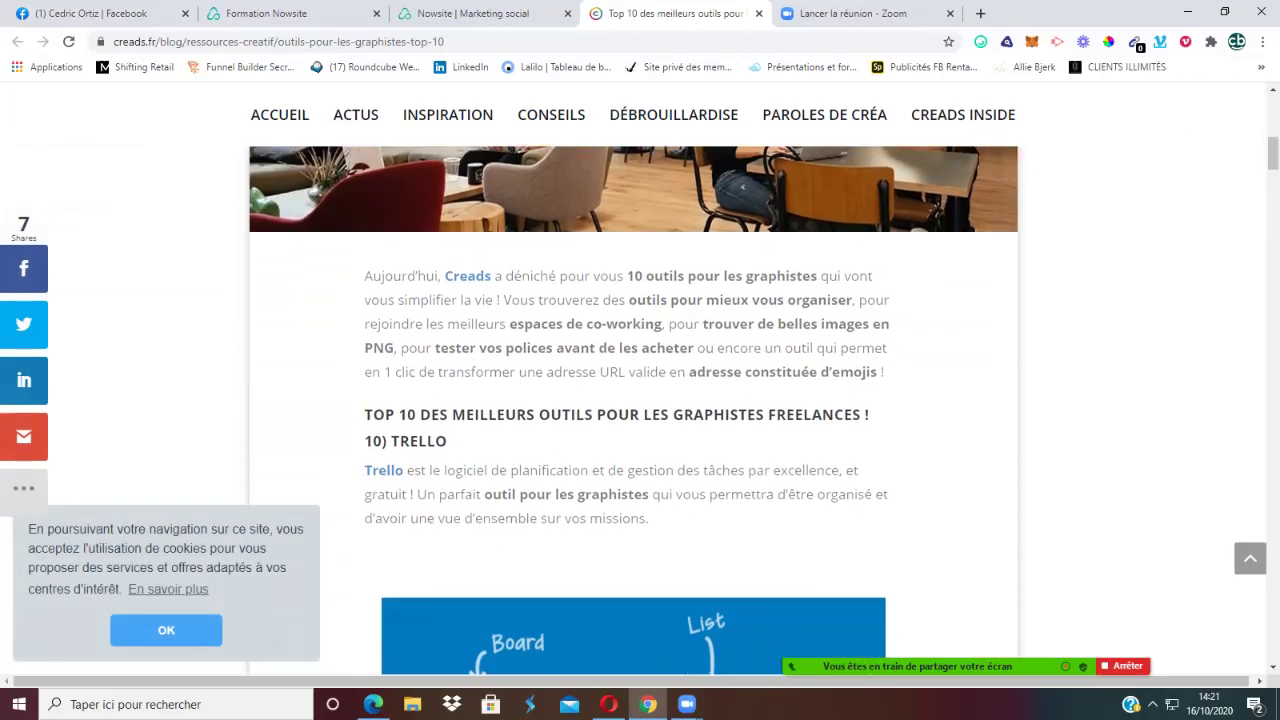
{"action": "scroll", "coordinate": [640, 400], "scroll_direction": "down", "scroll_amount": 5}
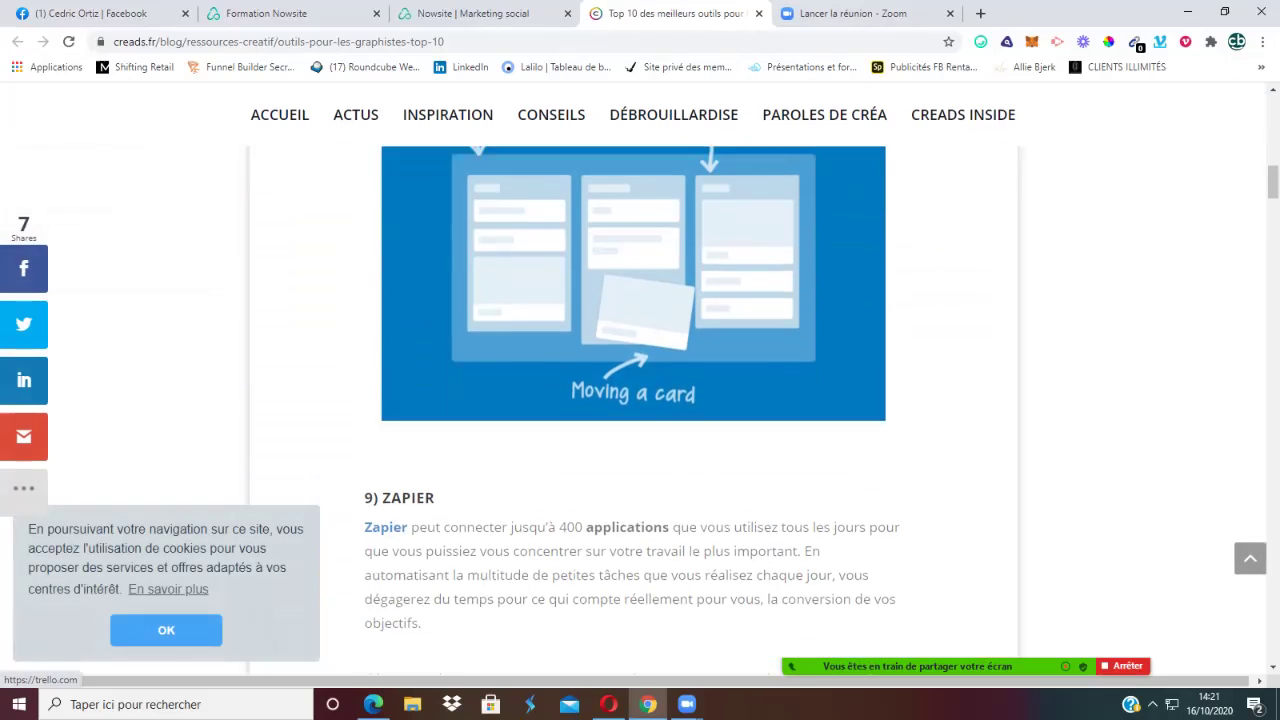
{"action": "scroll", "coordinate": [640, 400], "scroll_direction": "down", "scroll_amount": 2}
{"action": "scroll", "coordinate": [640, 400], "scroll_direction": "down", "scroll_amount": 3}
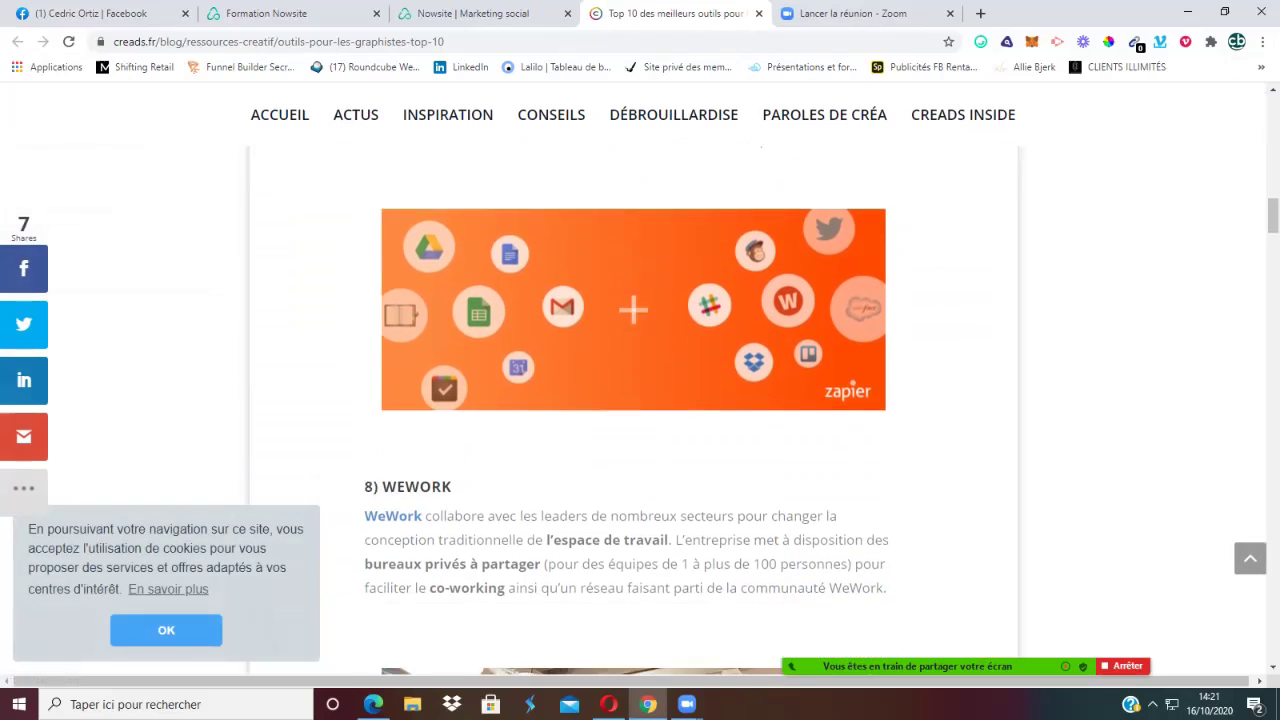
{"action": "scroll", "coordinate": [640, 400], "scroll_direction": "down", "scroll_amount": 3}
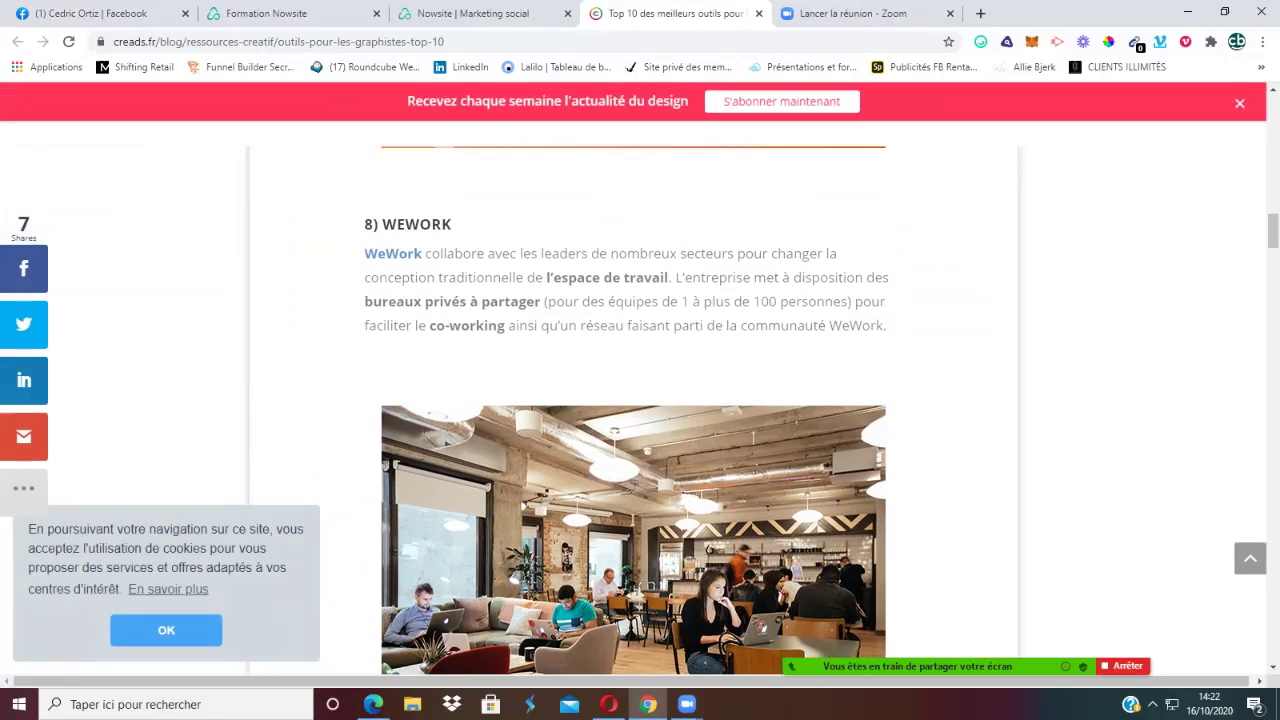
{"action": "left_click", "coordinate": [758, 13]}
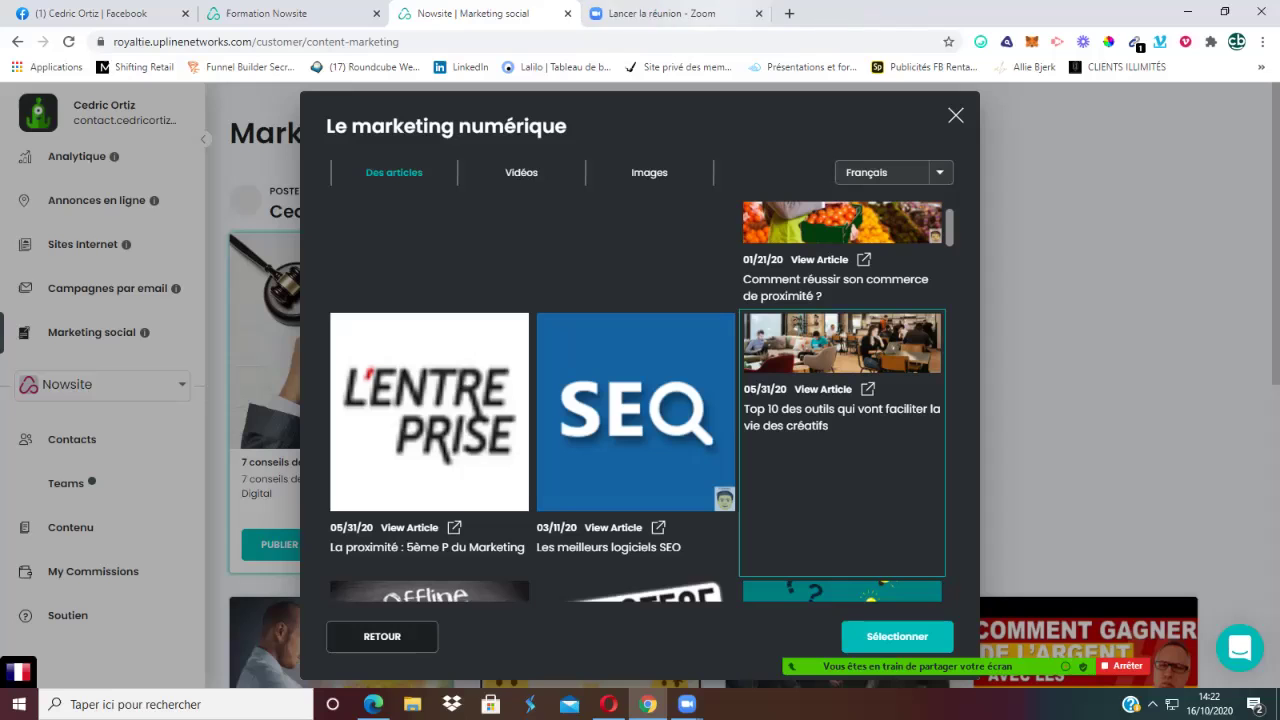
Step: Browse the rest of the French articles in the Le marketing numérique category
{"action": "scroll", "coordinate": [638, 402], "scroll_direction": "down", "scroll_amount": 5}
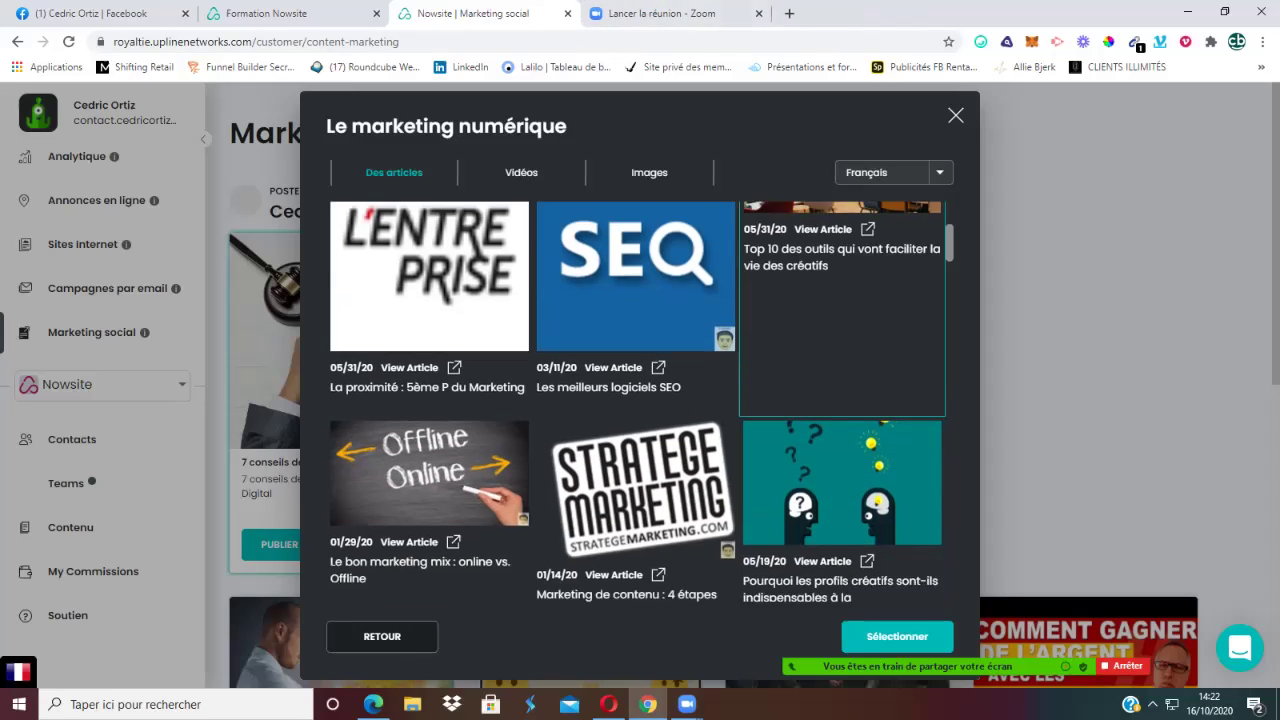
{"action": "scroll", "coordinate": [638, 402], "scroll_direction": "down", "scroll_amount": 7}
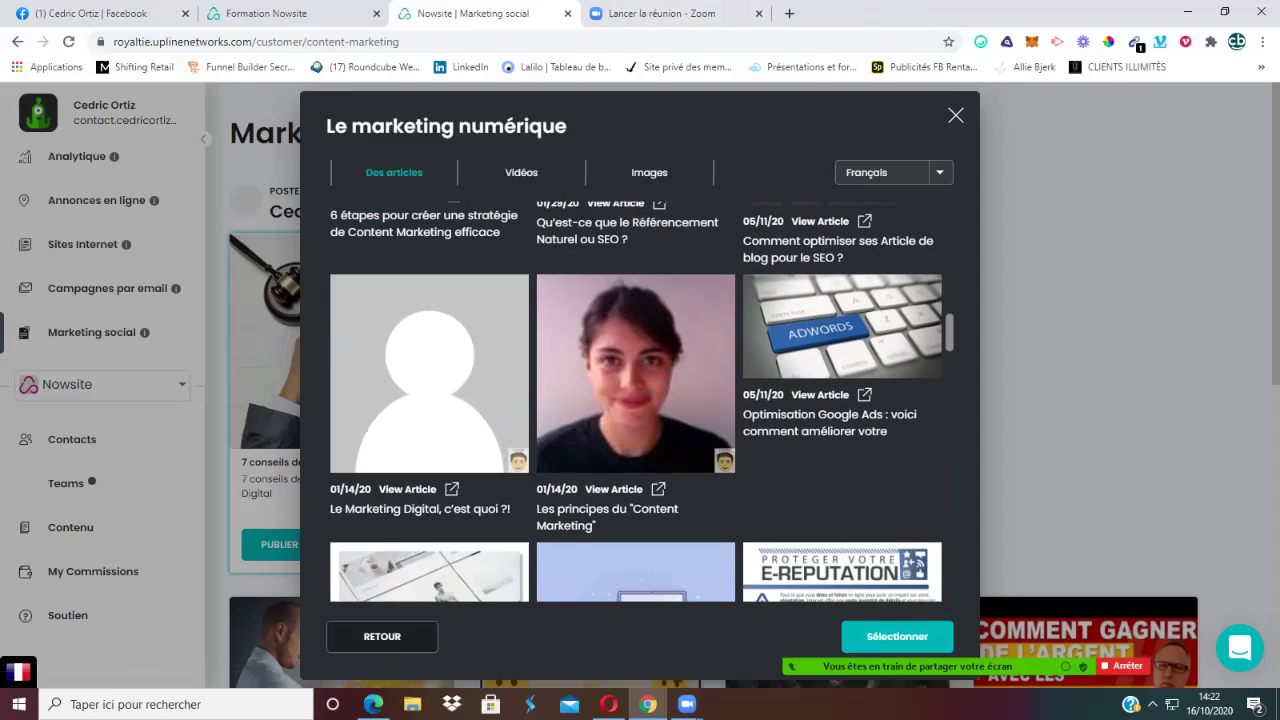
{"action": "scroll", "coordinate": [638, 402], "scroll_direction": "down", "scroll_amount": 6}
{"action": "scroll", "coordinate": [638, 402], "scroll_direction": "down", "scroll_amount": 5}
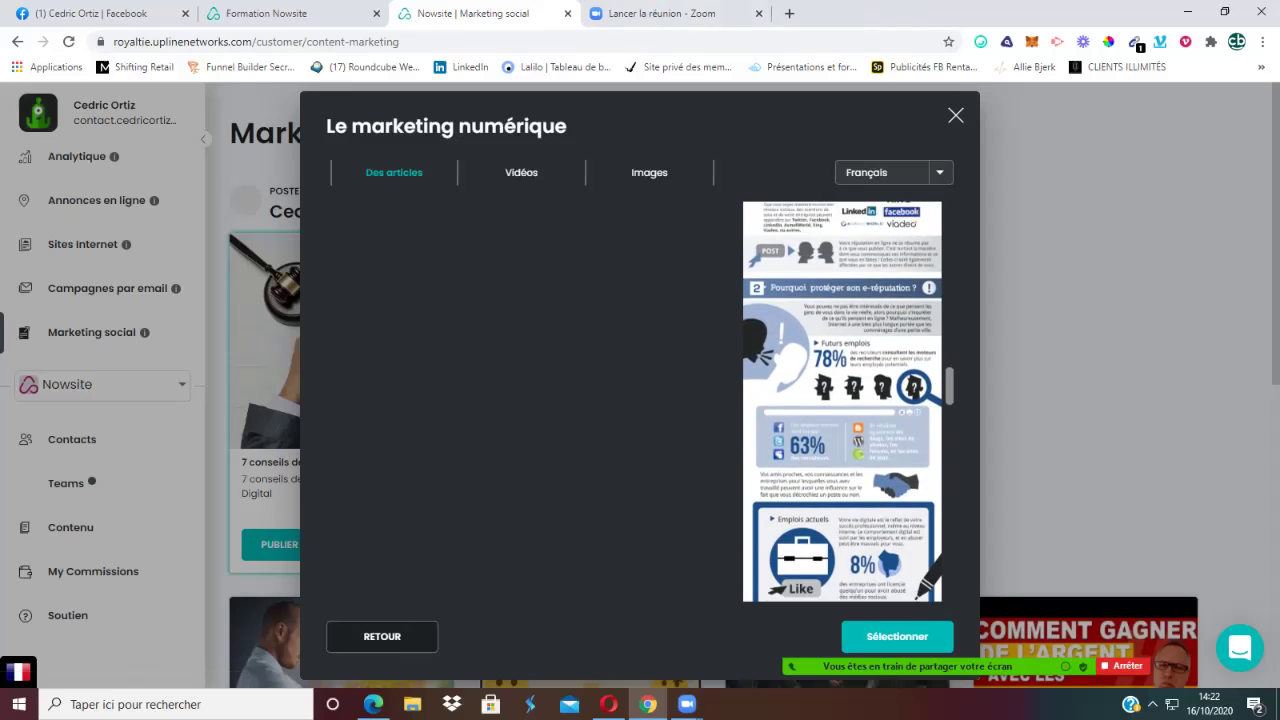
{"action": "scroll", "coordinate": [638, 402], "scroll_direction": "down", "scroll_amount": 3}
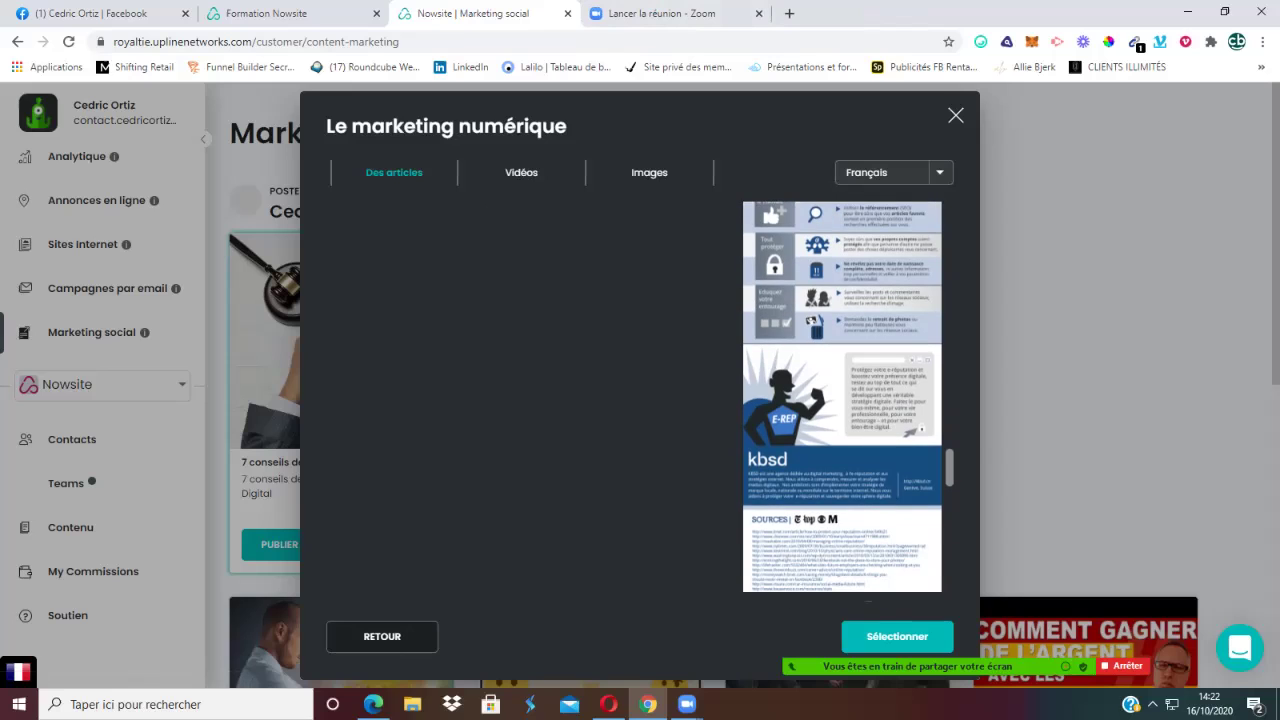
Step: Show the videos of the Le marketing numérique category and browse through the whole list
{"action": "left_click", "coordinate": [521, 172]}
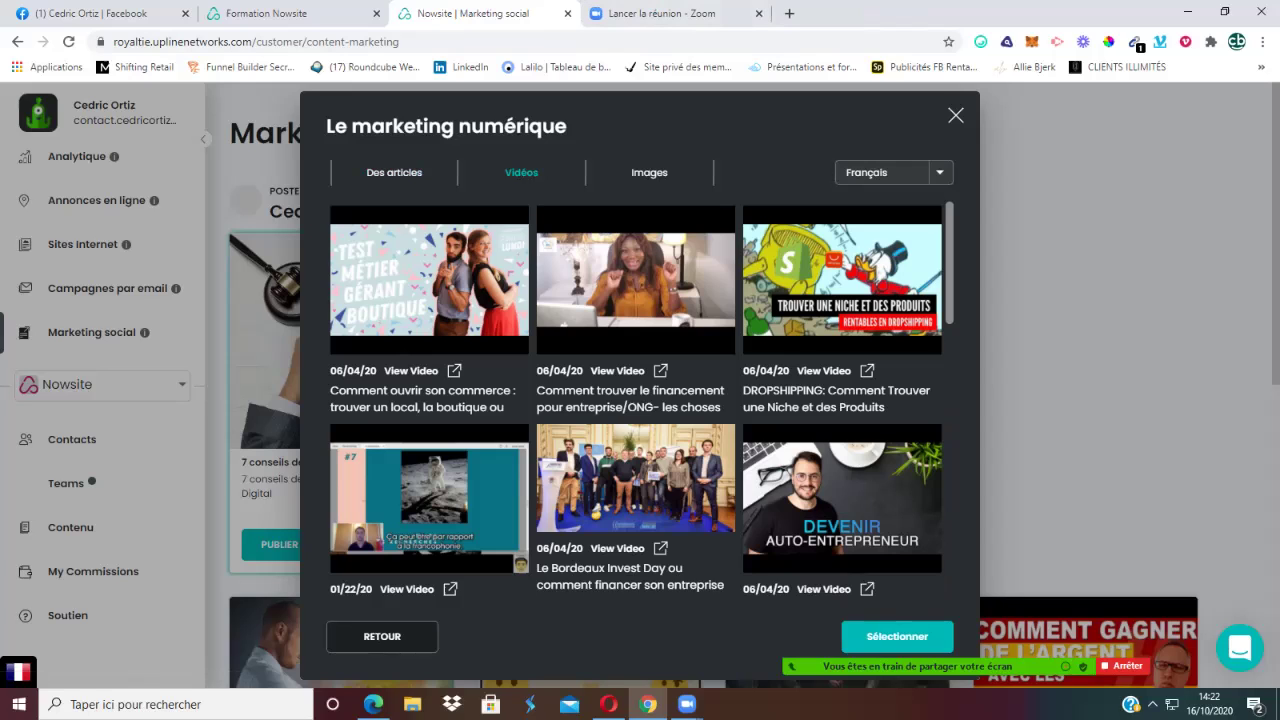
{"action": "scroll", "coordinate": [636, 400], "scroll_direction": "down", "scroll_amount": 2}
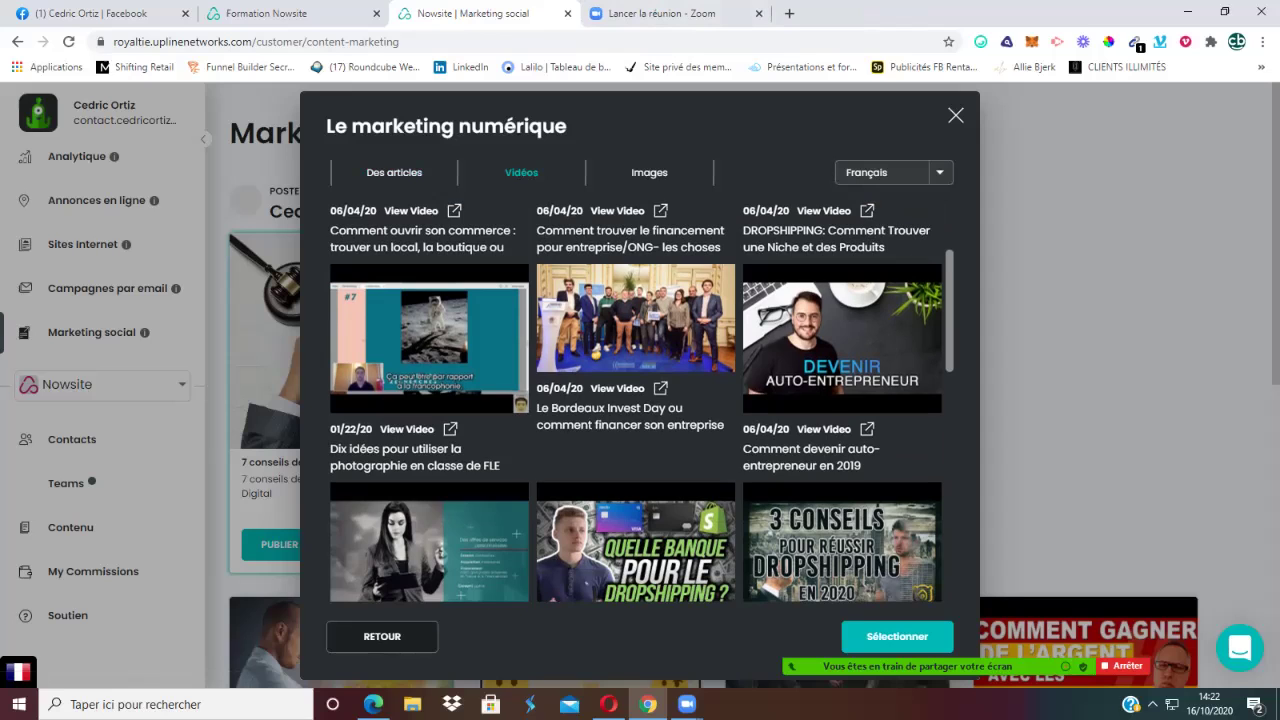
{"action": "scroll", "coordinate": [636, 400], "scroll_direction": "down", "scroll_amount": 3}
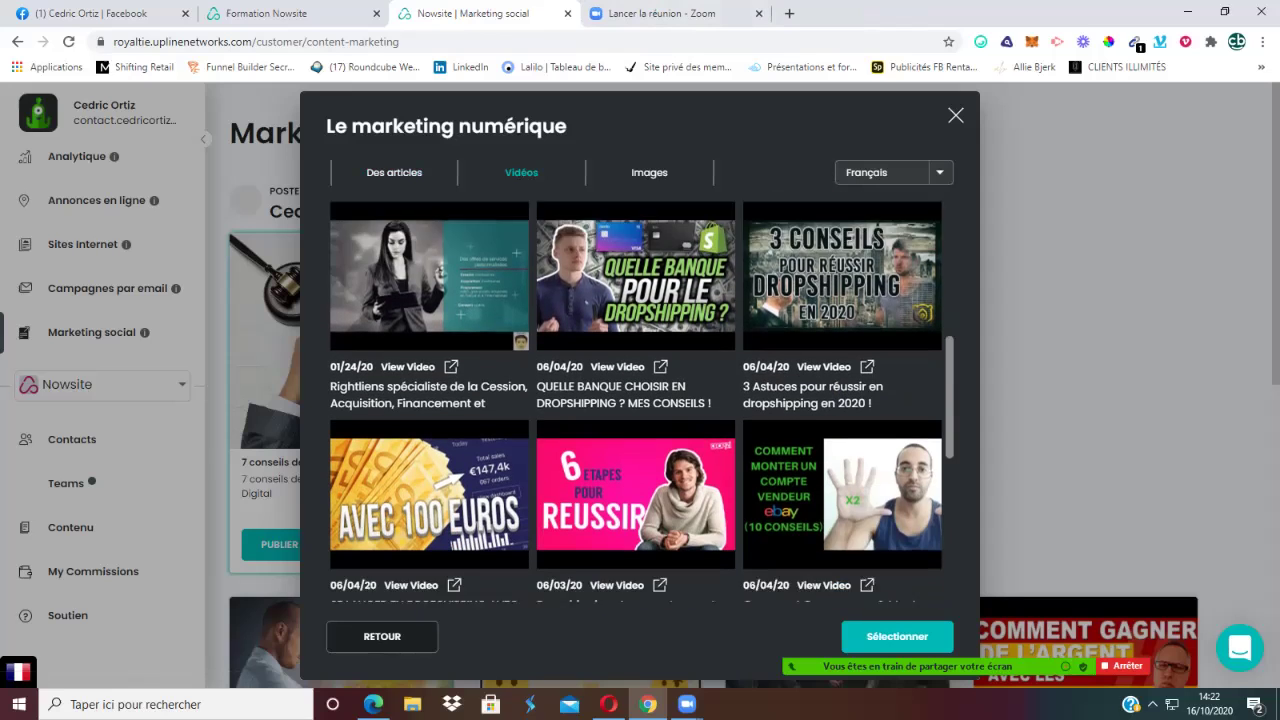
{"action": "scroll", "coordinate": [636, 400], "scroll_direction": "down", "scroll_amount": 1}
{"action": "scroll", "coordinate": [636, 400], "scroll_direction": "down", "scroll_amount": 3}
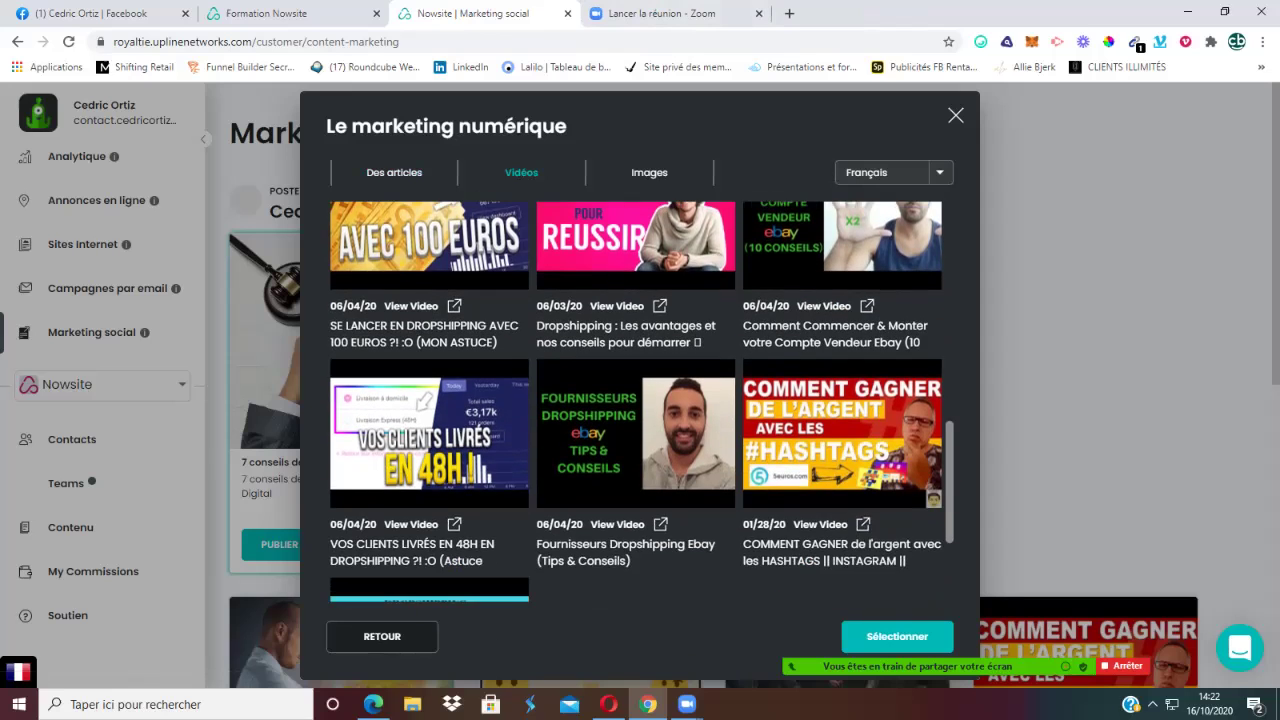
{"action": "scroll", "coordinate": [642, 400], "scroll_direction": "down", "scroll_amount": 1}
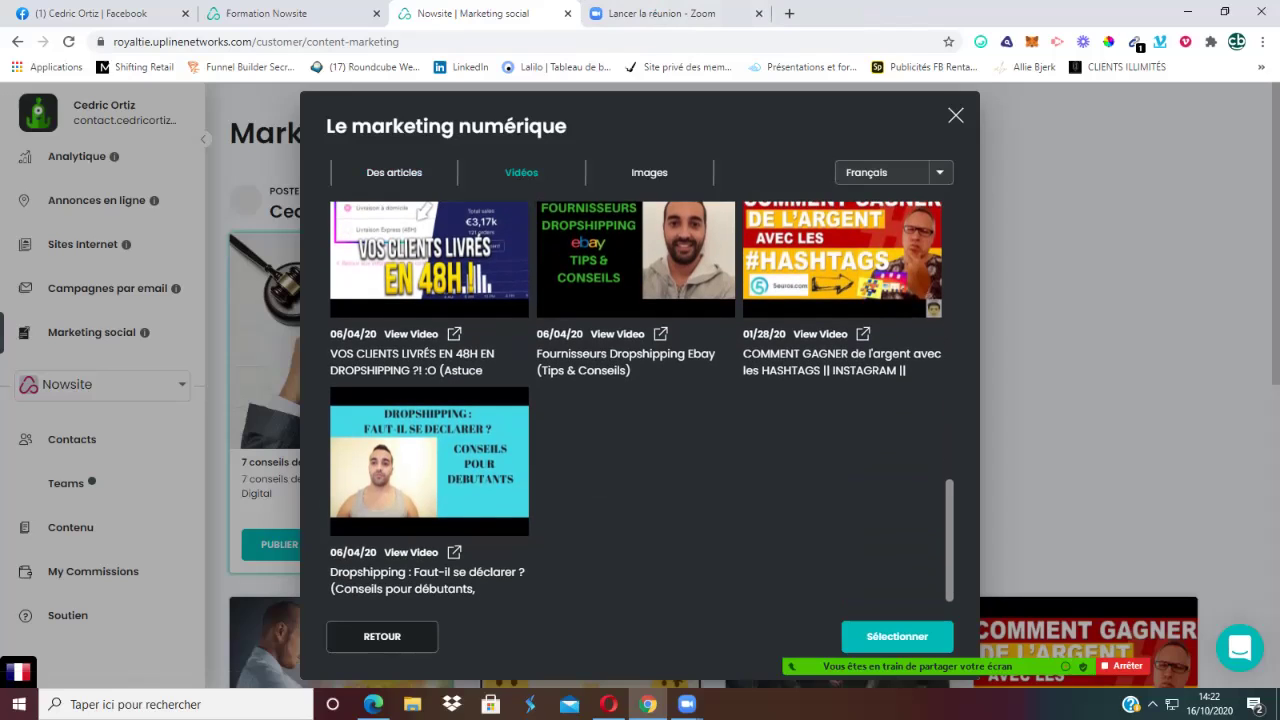
Step: Browse the Digital Marketing images in the content search and close it without selecting anything
{"action": "left_click", "coordinate": [649, 172]}
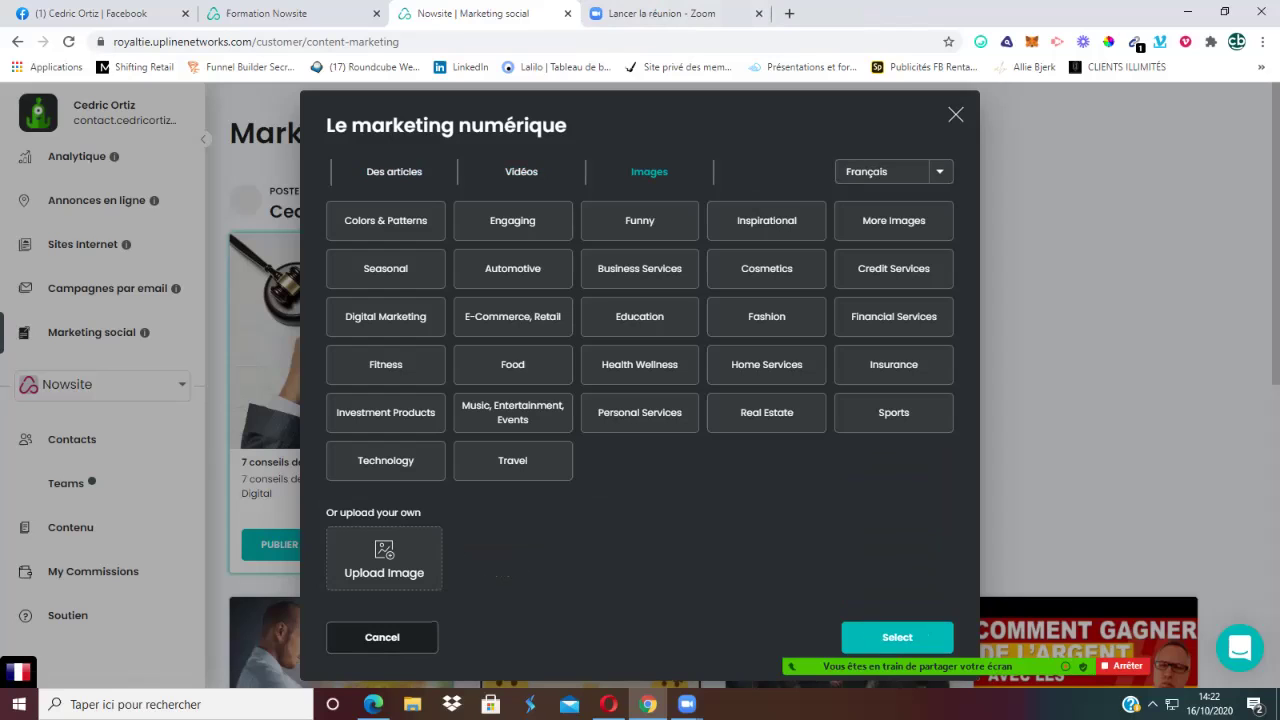
{"action": "left_click", "coordinate": [386, 316]}
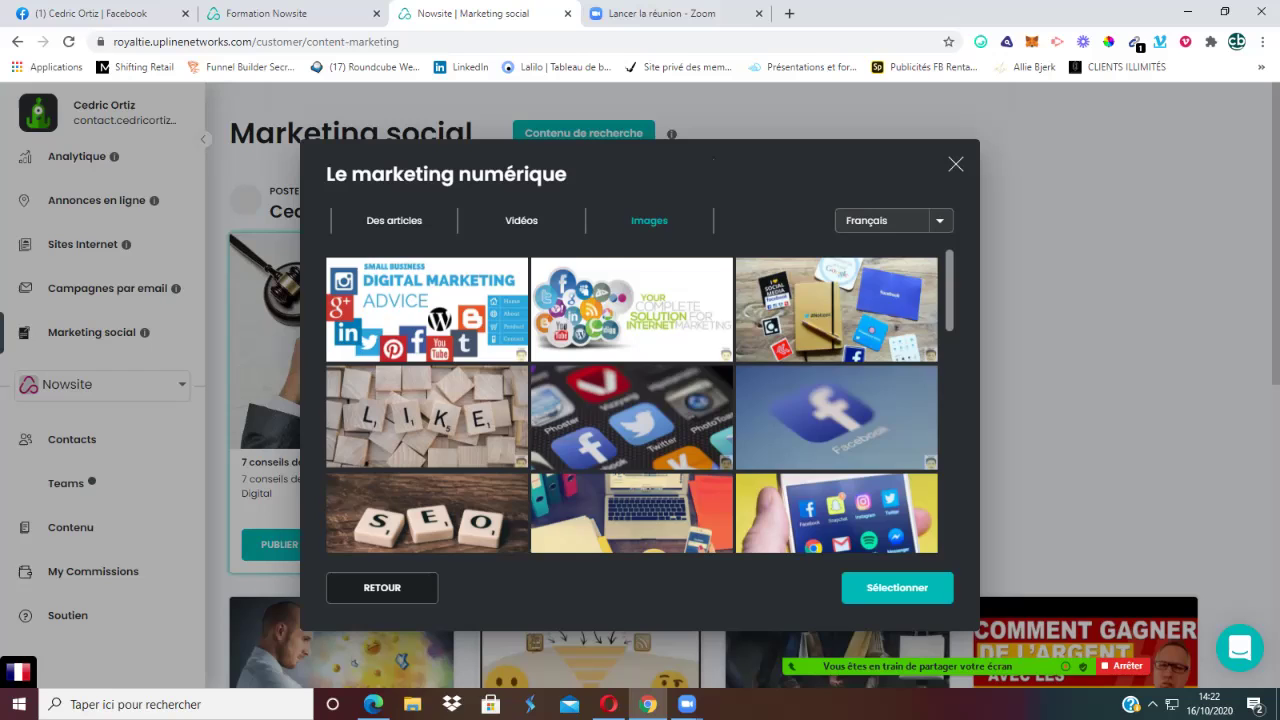
{"action": "scroll", "coordinate": [632, 400], "scroll_direction": "down", "scroll_amount": 5}
{"action": "scroll", "coordinate": [632, 400], "scroll_direction": "down", "scroll_amount": 2}
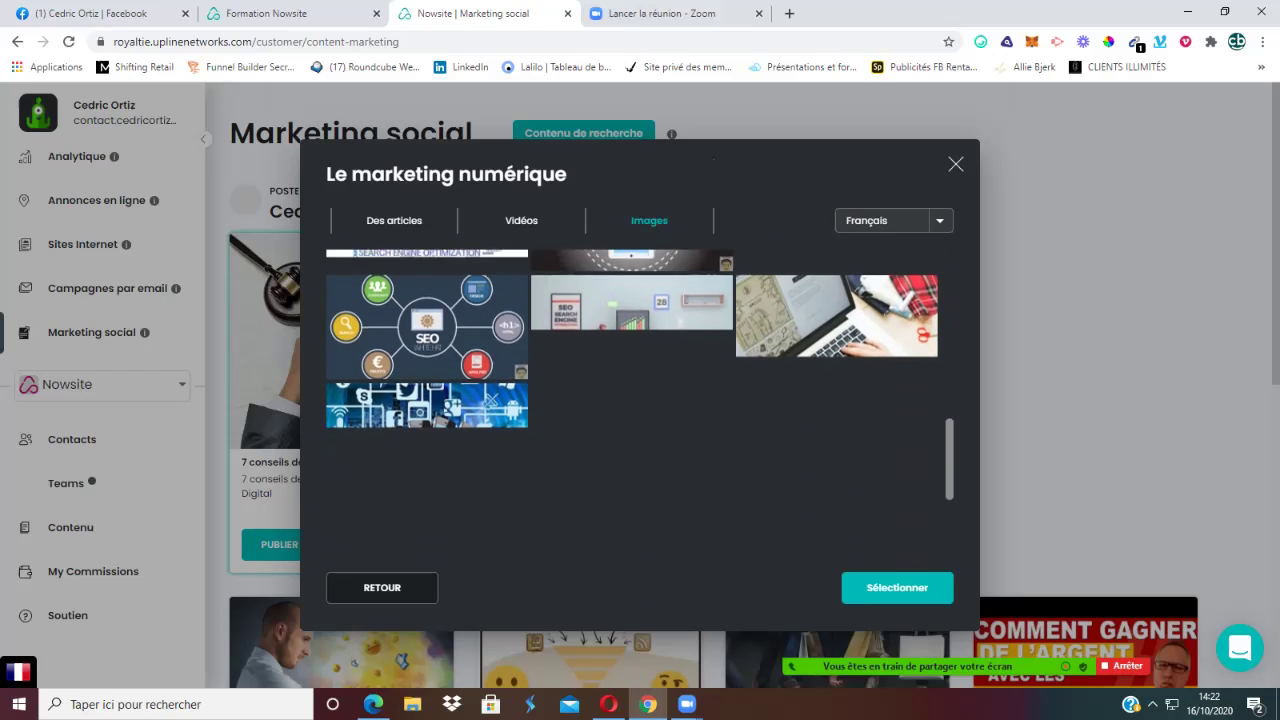
{"action": "key", "text": "Escape"}
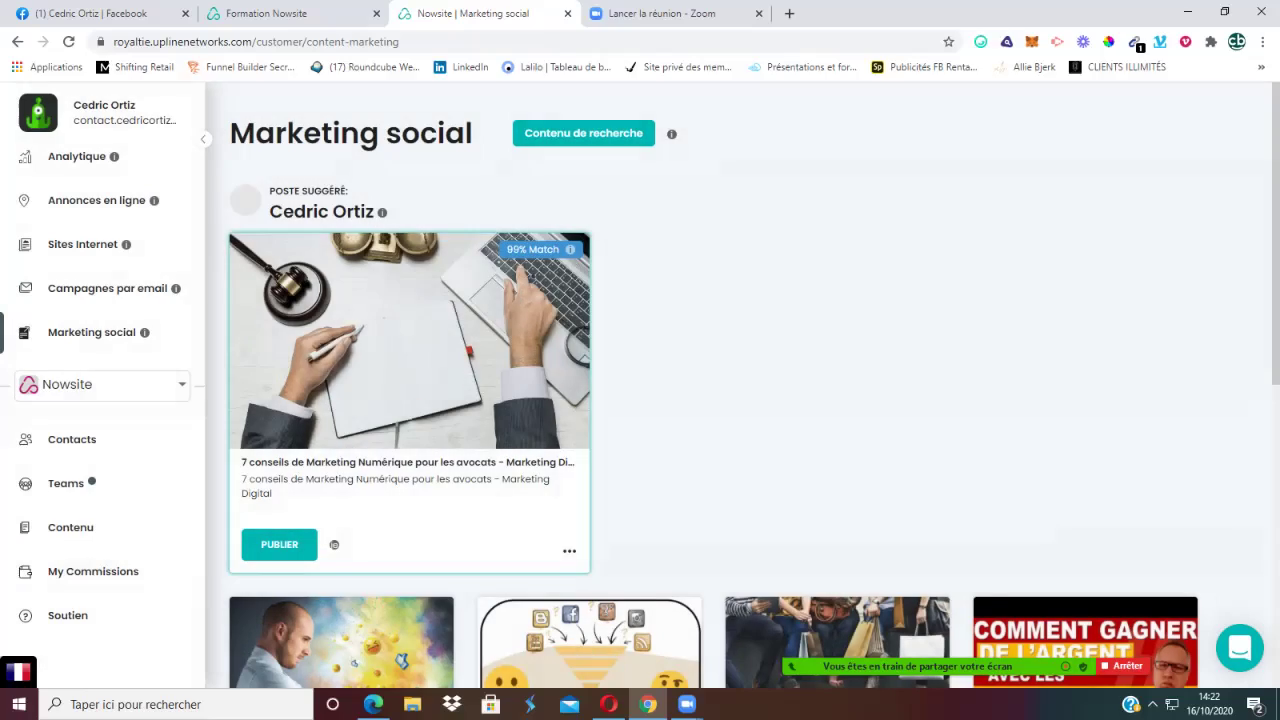
Step: Review the already published posts and their statistics on the Marketing social page
{"action": "scroll", "coordinate": [753, 384], "scroll_direction": "down", "scroll_amount": 5}
{"action": "scroll", "coordinate": [753, 384], "scroll_direction": "down", "scroll_amount": 1}
{"action": "scroll", "coordinate": [753, 384], "scroll_direction": "up", "scroll_amount": 1}
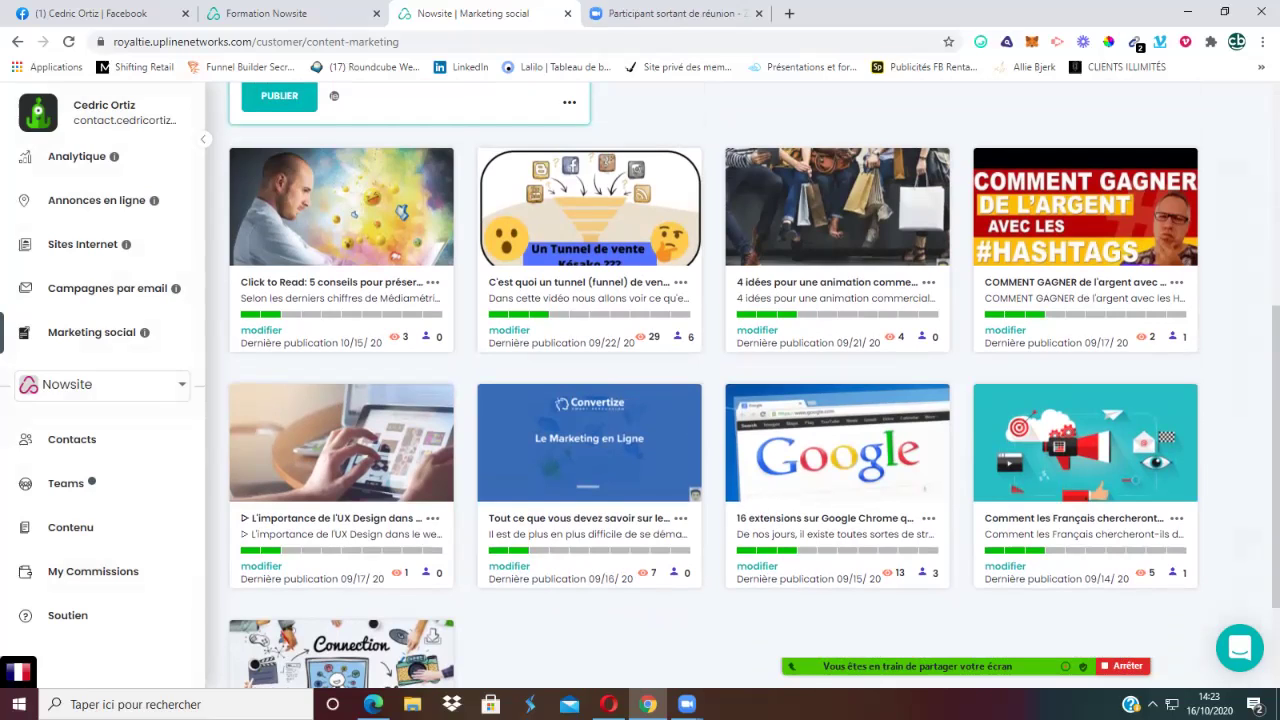
{"action": "scroll", "coordinate": [740, 390], "scroll_direction": "down", "scroll_amount": 3}
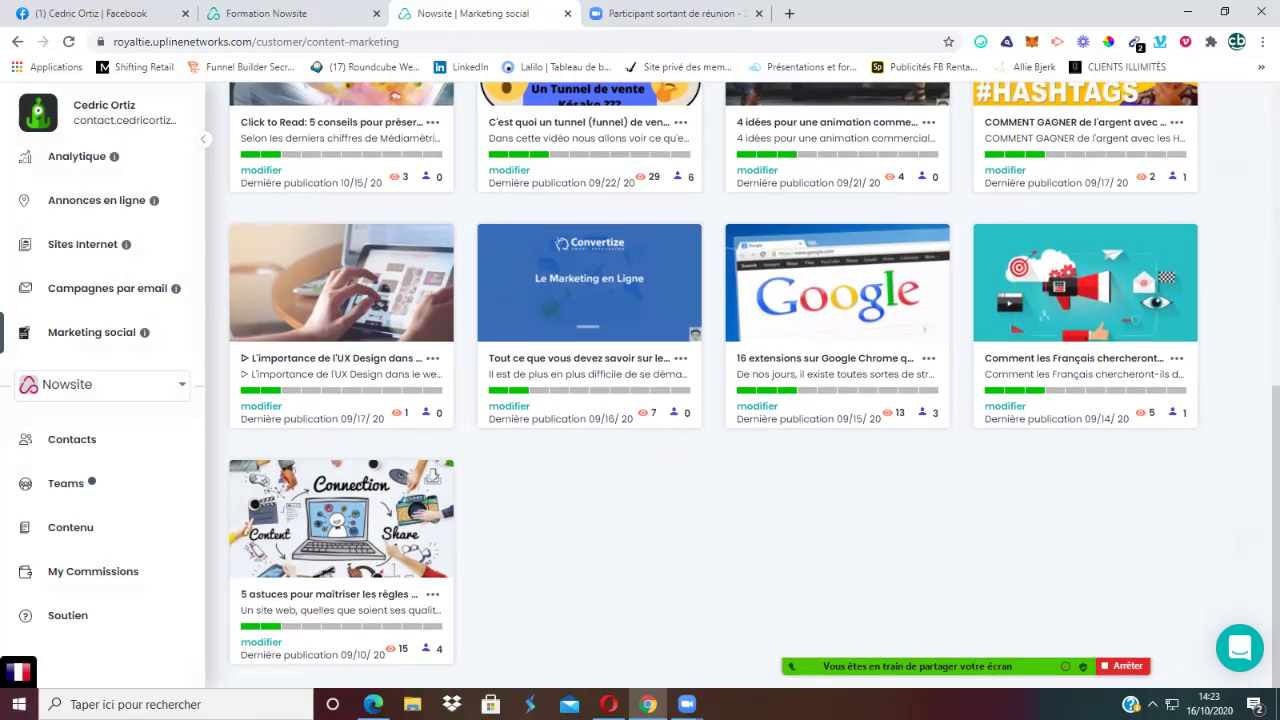
{"action": "scroll", "coordinate": [714, 384], "scroll_direction": "up", "scroll_amount": 4}
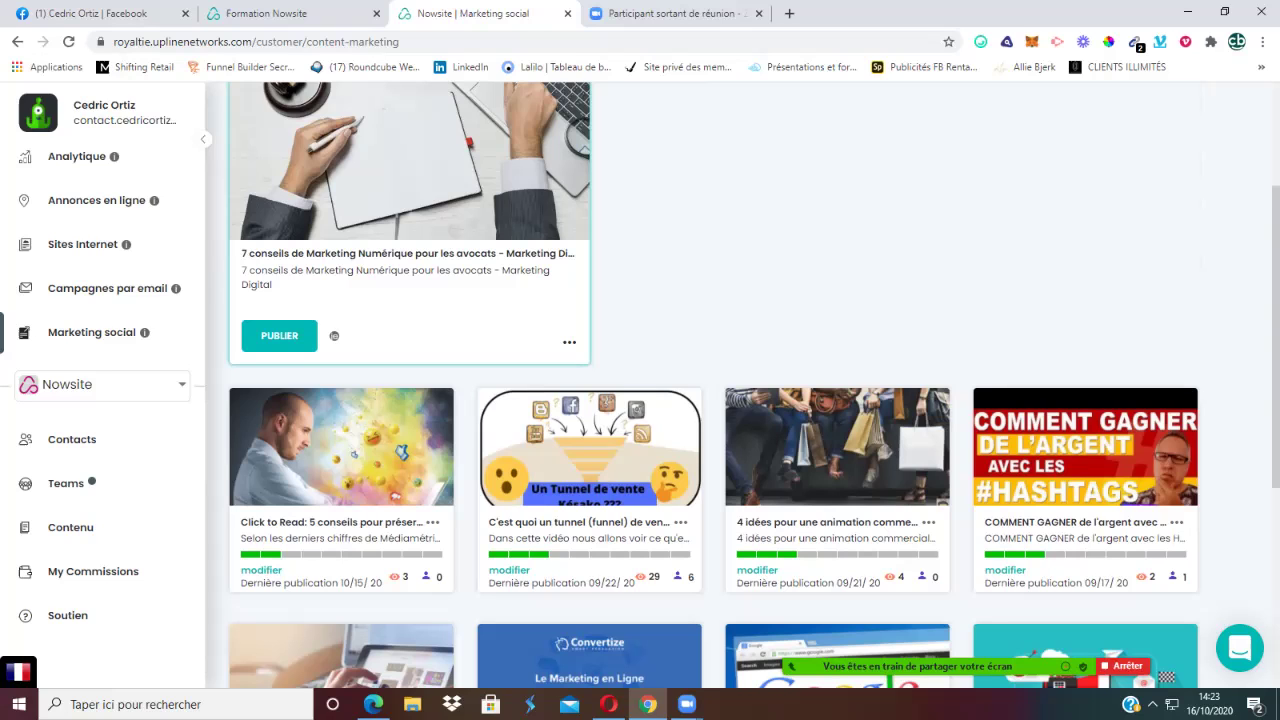
{"action": "scroll", "coordinate": [714, 384], "scroll_direction": "up", "scroll_amount": 1}
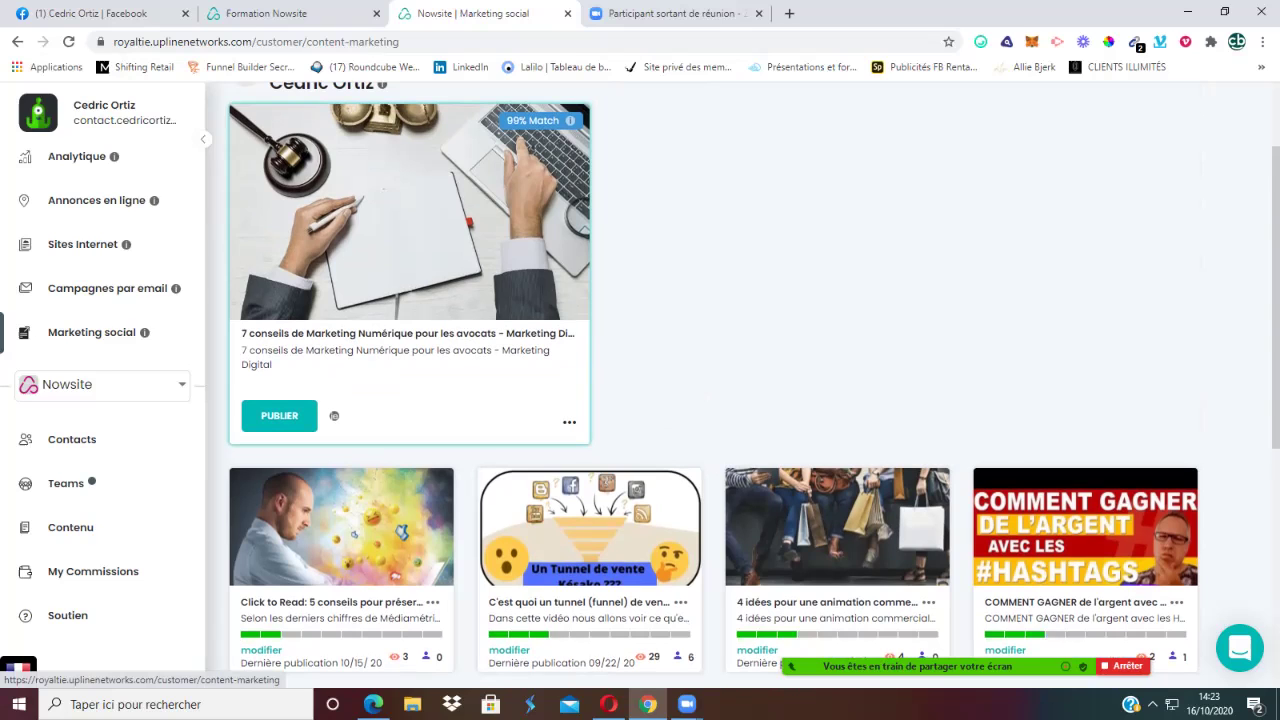
{"action": "scroll", "coordinate": [700, 400], "scroll_direction": "up", "scroll_amount": 1}
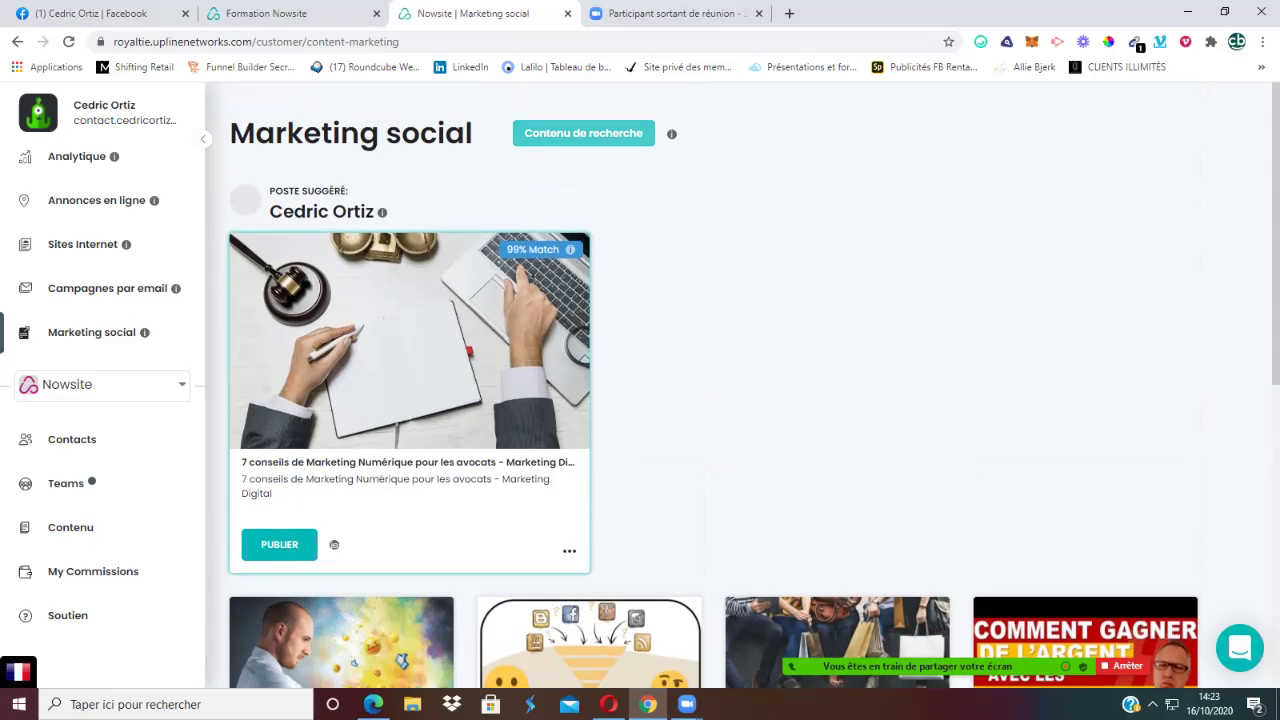
Step: Reopen the content search, set its language to Français and open the Technologie du logiciel articles
{"action": "left_click", "coordinate": [583, 133]}
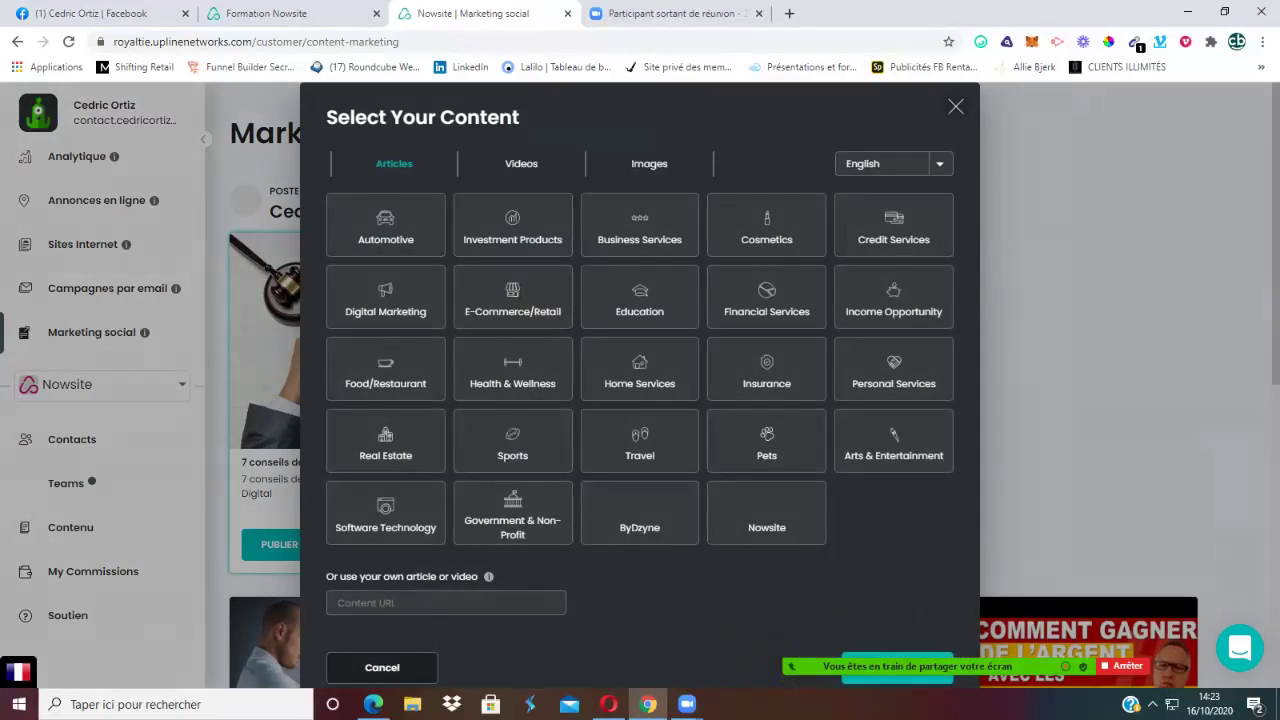
{"action": "left_click", "coordinate": [893, 163]}
{"action": "left_click", "coordinate": [866, 197]}
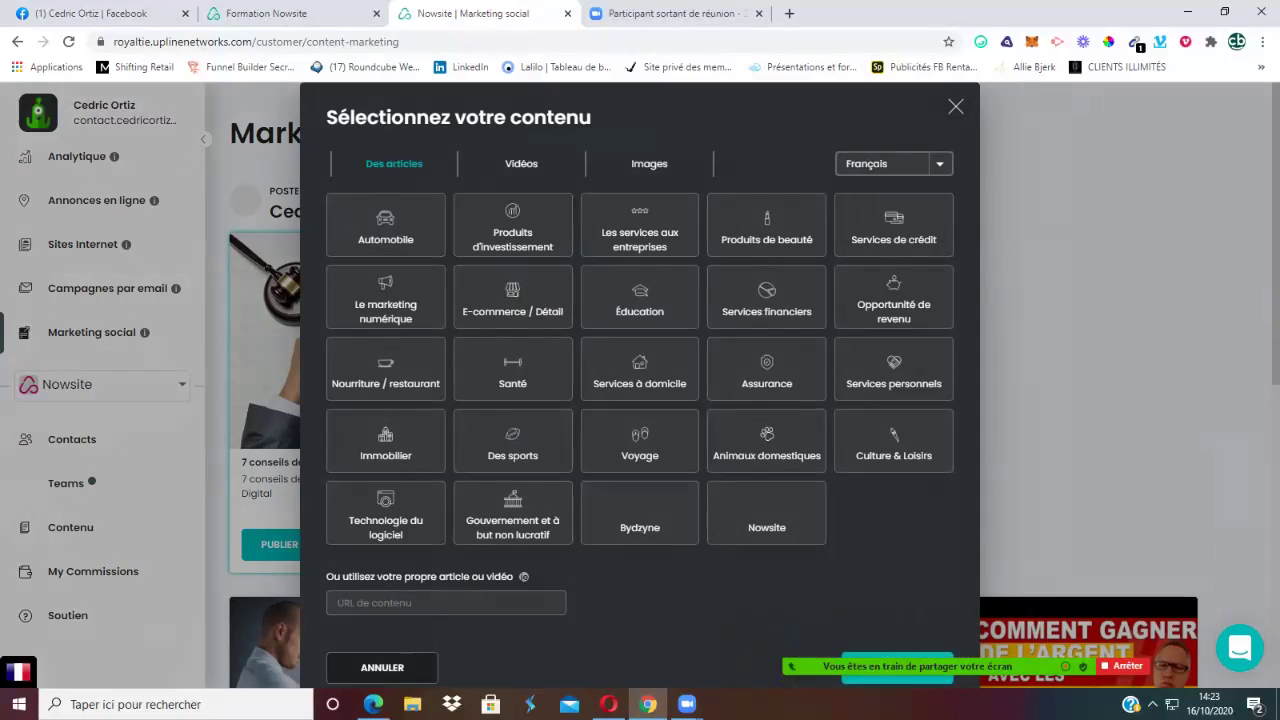
{"action": "left_click", "coordinate": [385, 513]}
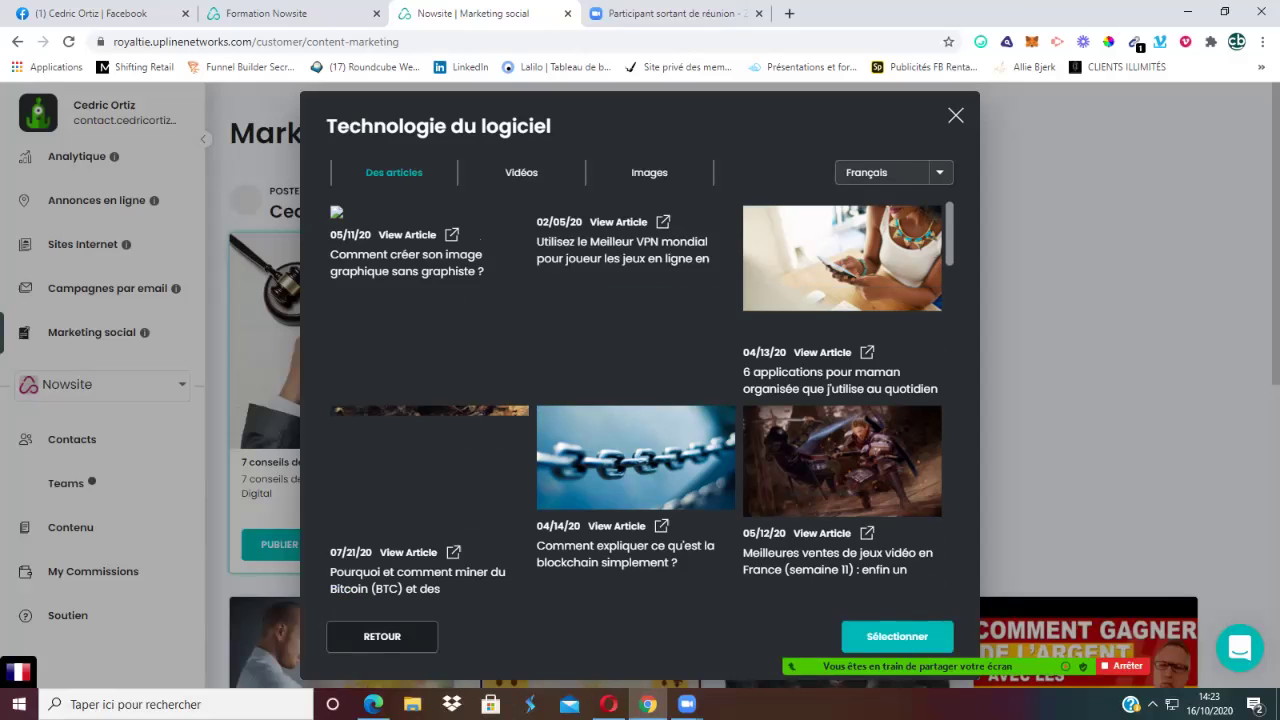
Step: Find the French article "Devenir travailleur indépendant : quel statut choisir ?", preview it on its source site and select it for a post
{"action": "scroll", "coordinate": [642, 401], "scroll_direction": "down", "scroll_amount": 3}
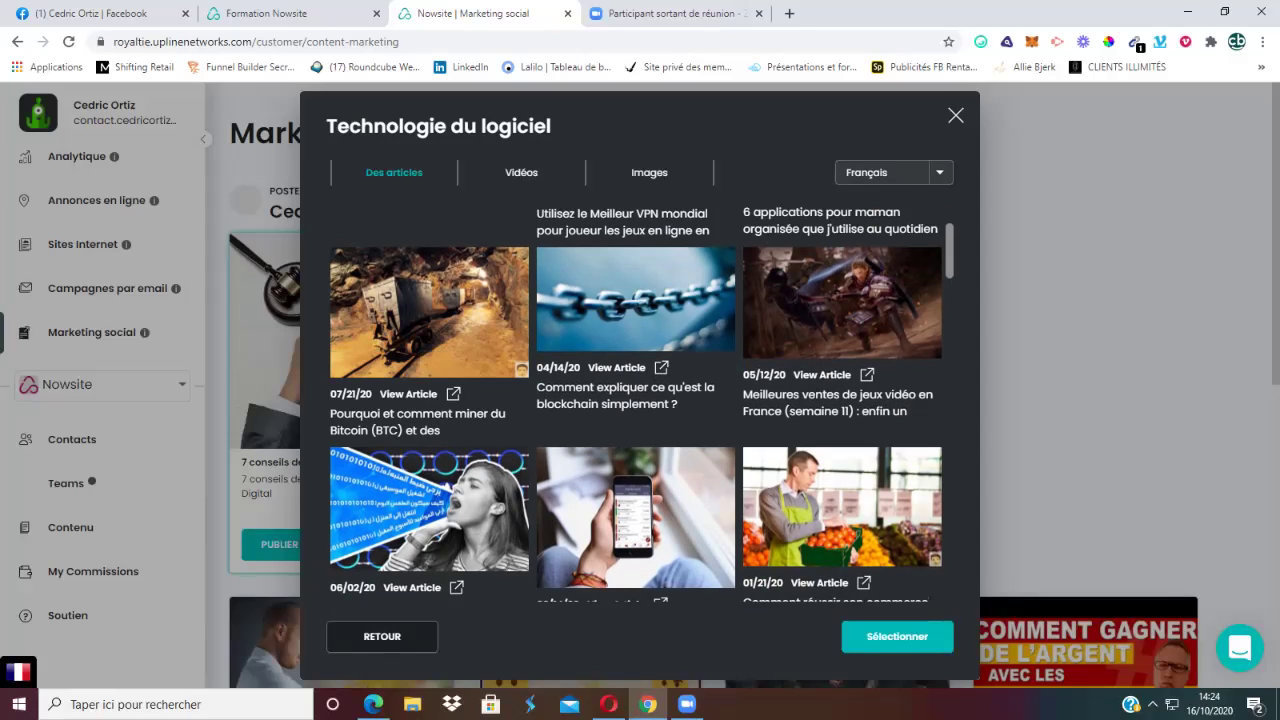
{"action": "scroll", "coordinate": [636, 400], "scroll_direction": "down", "scroll_amount": 2}
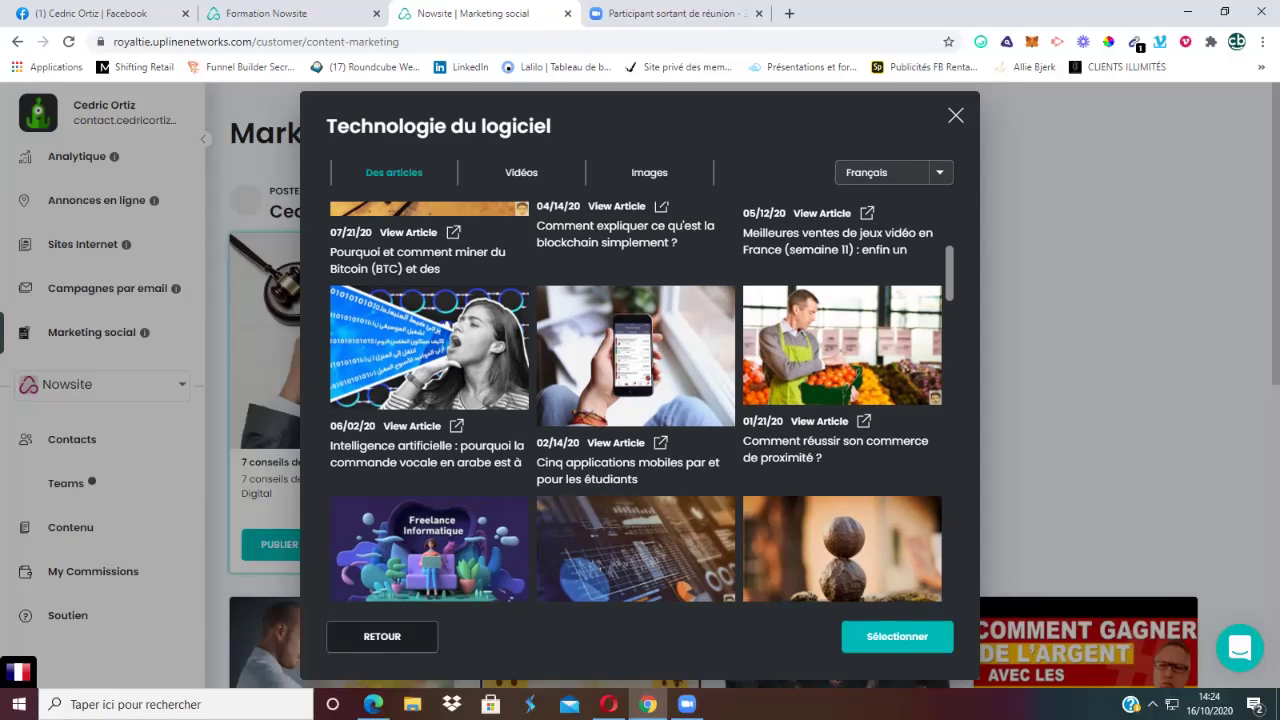
{"action": "scroll", "coordinate": [636, 400], "scroll_direction": "down", "scroll_amount": 1}
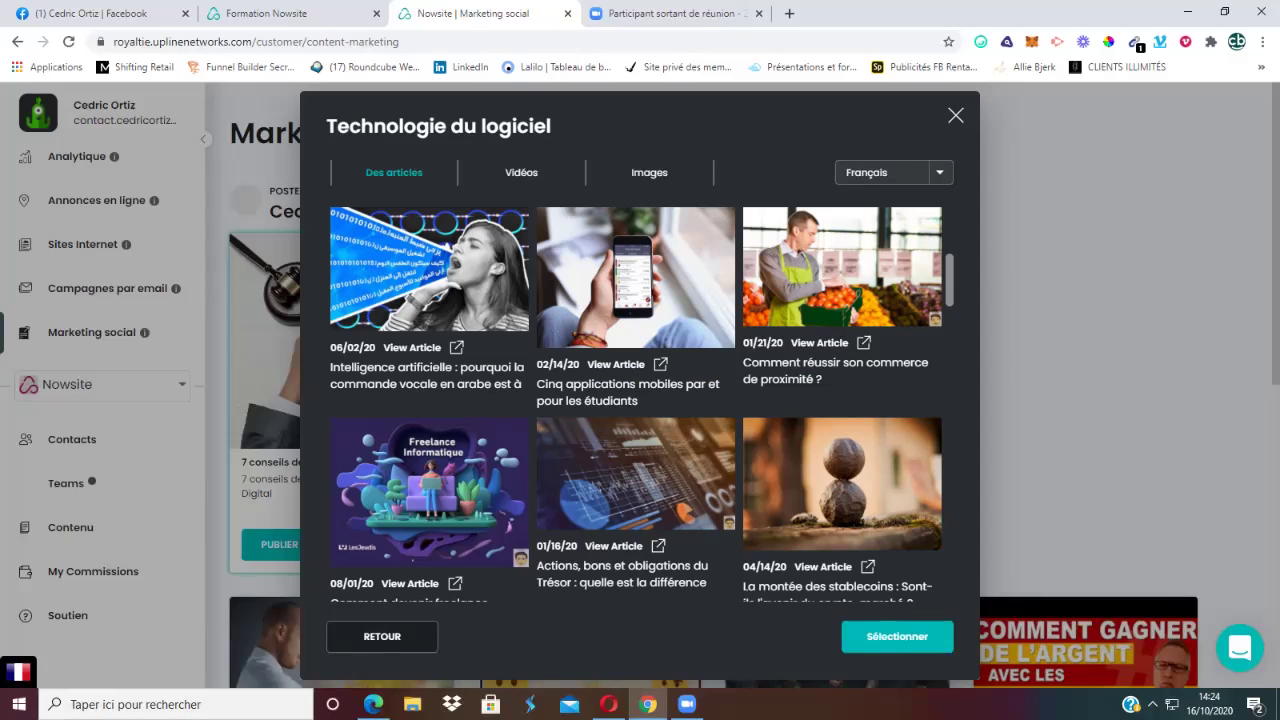
{"action": "scroll", "coordinate": [636, 400], "scroll_direction": "down", "scroll_amount": 1}
{"action": "scroll", "coordinate": [636, 400], "scroll_direction": "down", "scroll_amount": 2}
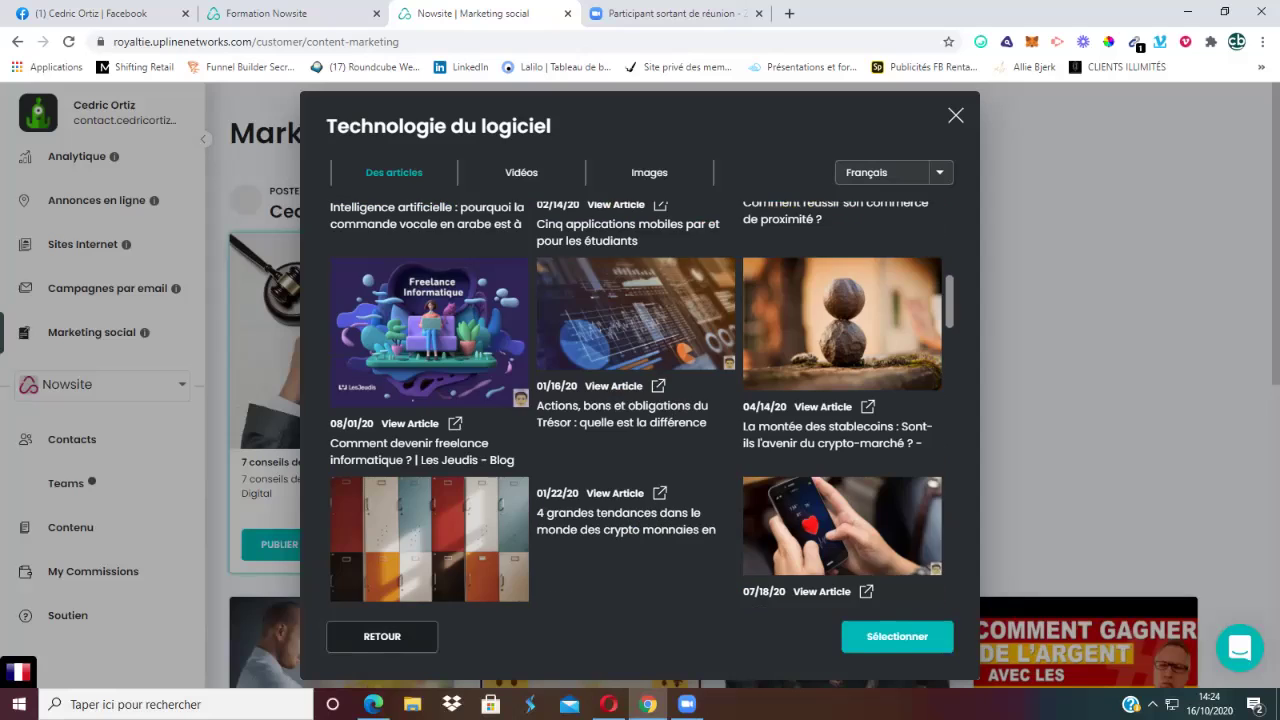
{"action": "scroll", "coordinate": [630, 360], "scroll_direction": "down", "scroll_amount": 1}
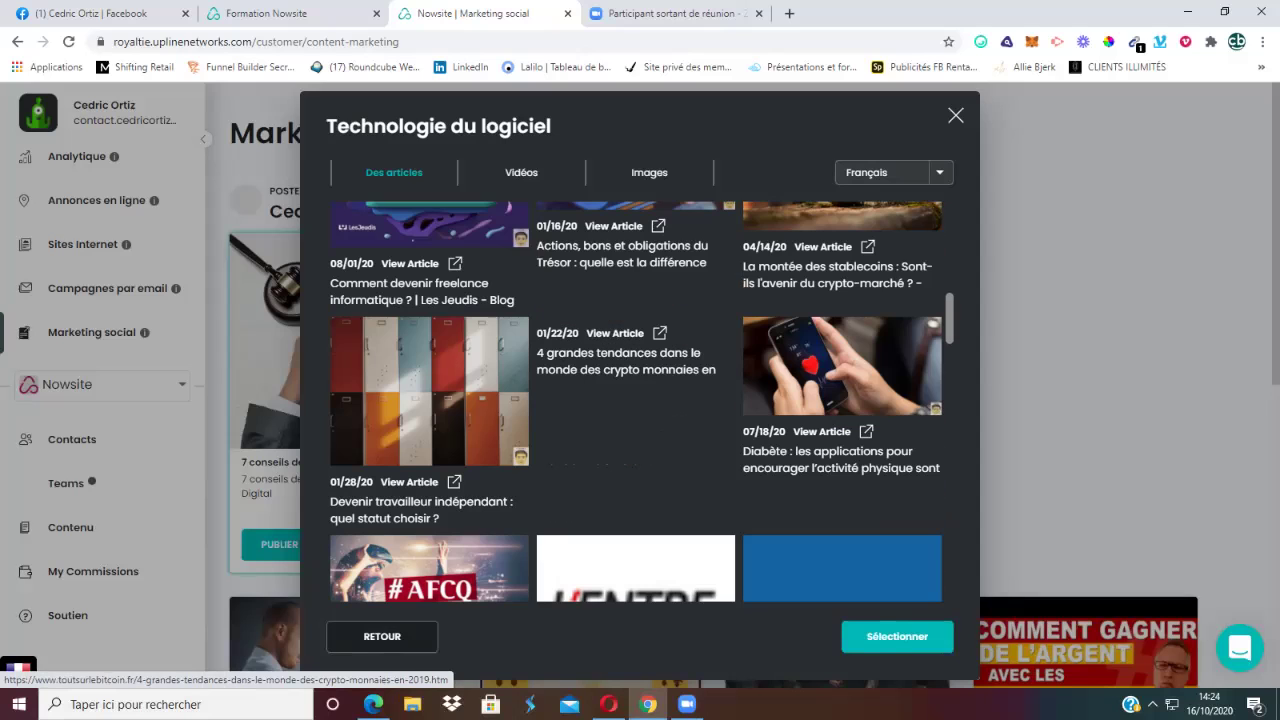
{"action": "scroll", "coordinate": [636, 400], "scroll_direction": "down", "scroll_amount": 1}
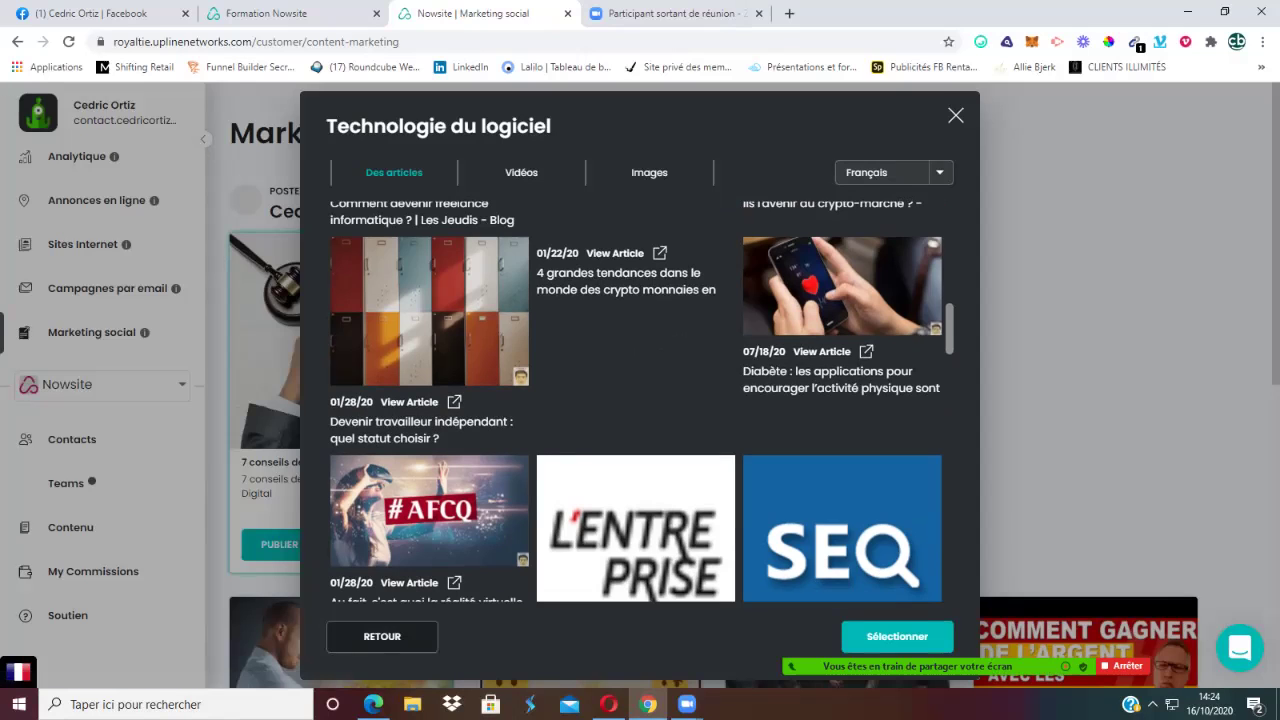
{"action": "left_click", "coordinate": [409, 401]}
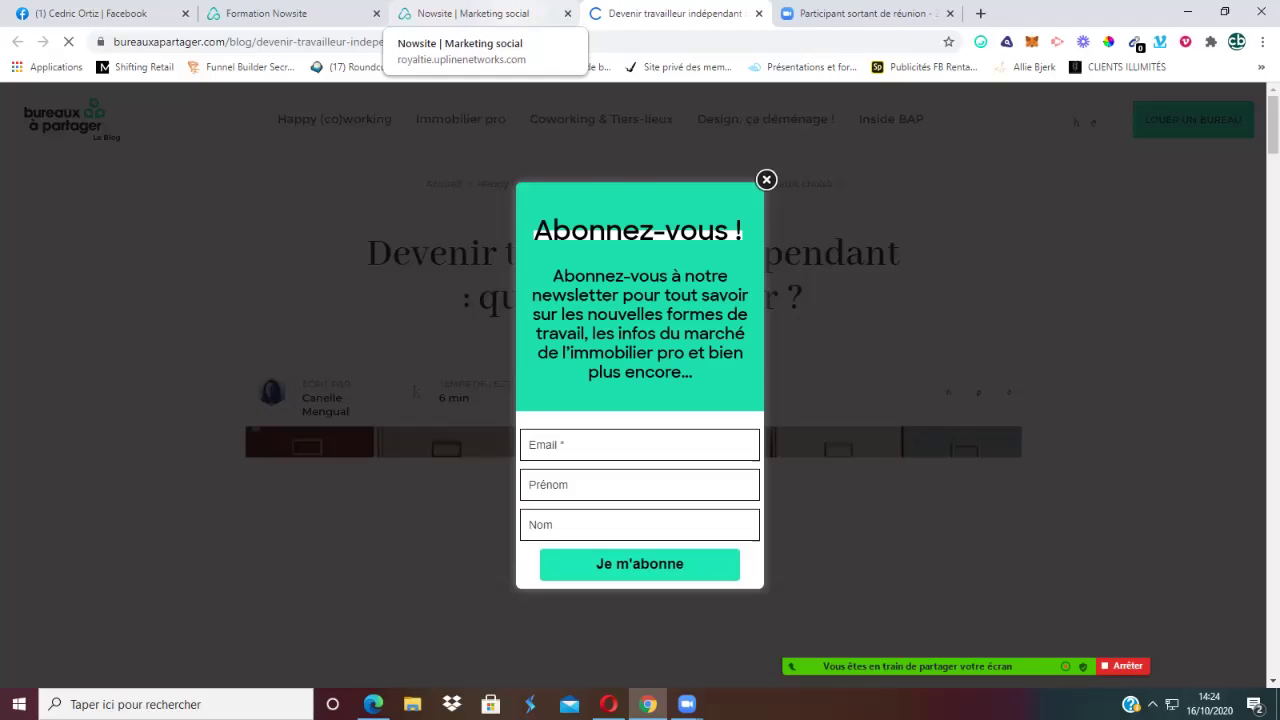
{"action": "left_click", "coordinate": [470, 13]}
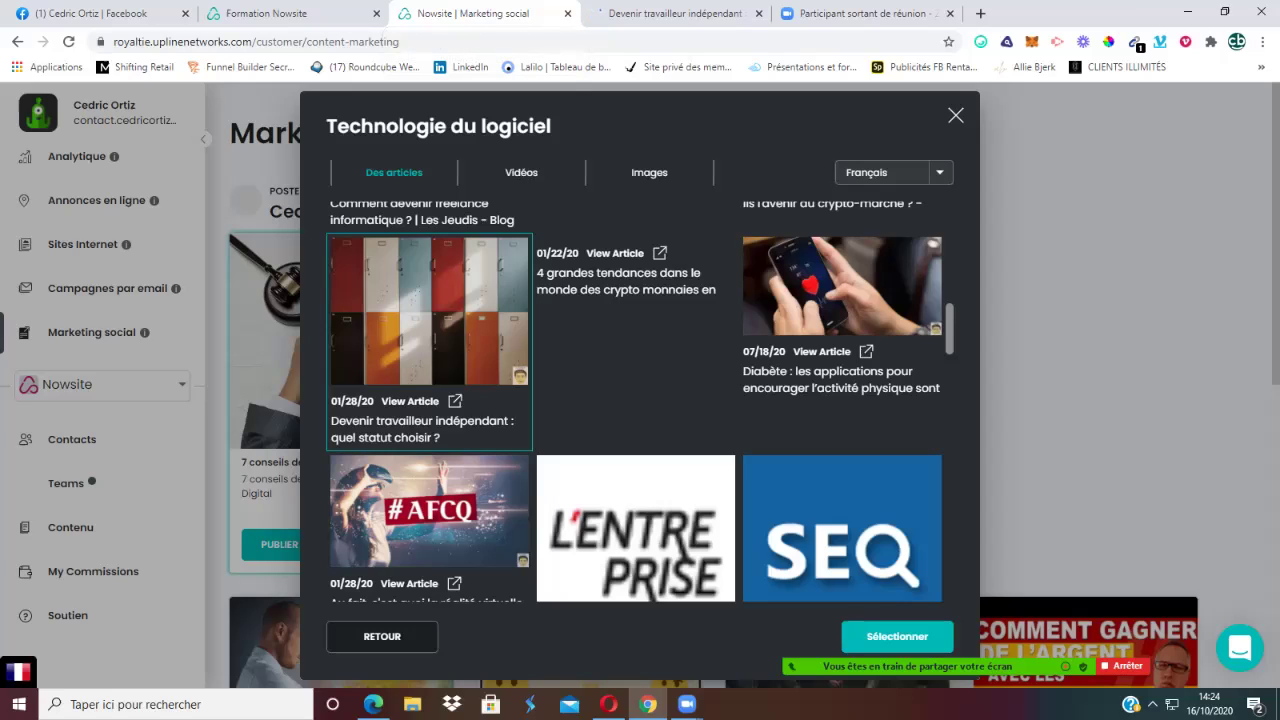
{"action": "scroll", "coordinate": [636, 400], "scroll_direction": "down", "scroll_amount": 1}
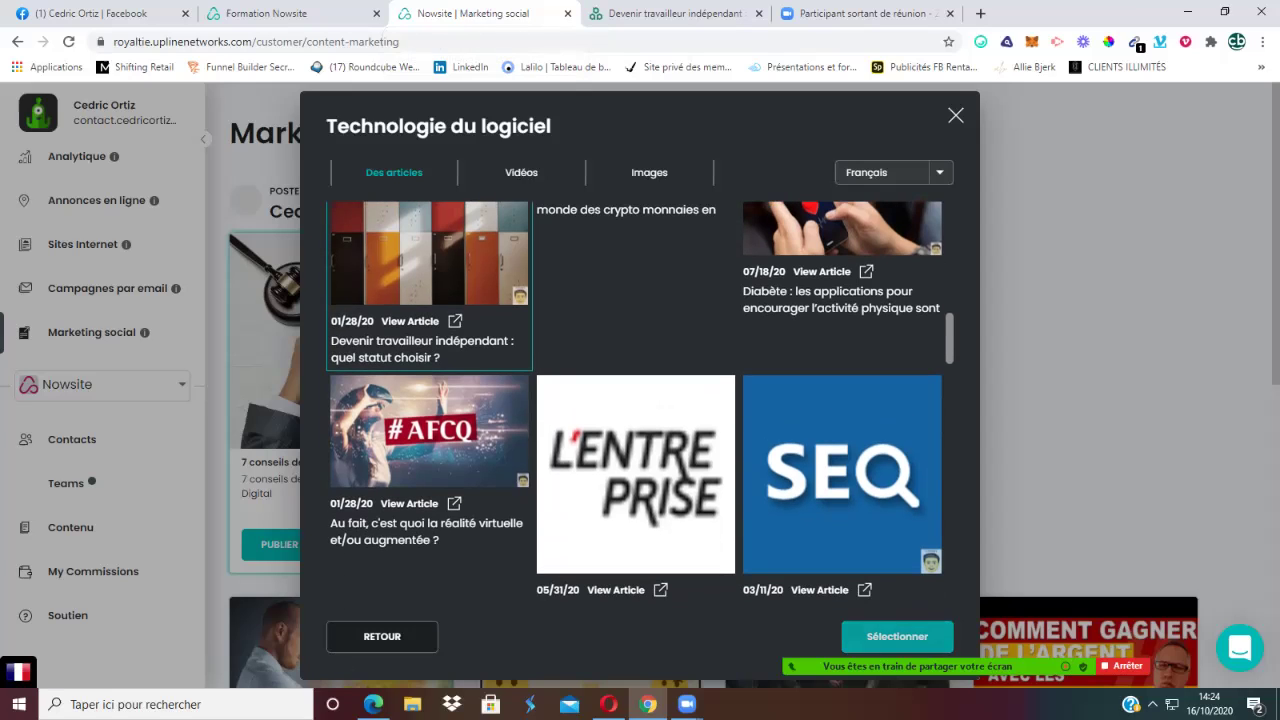
{"action": "left_click", "coordinate": [897, 636]}
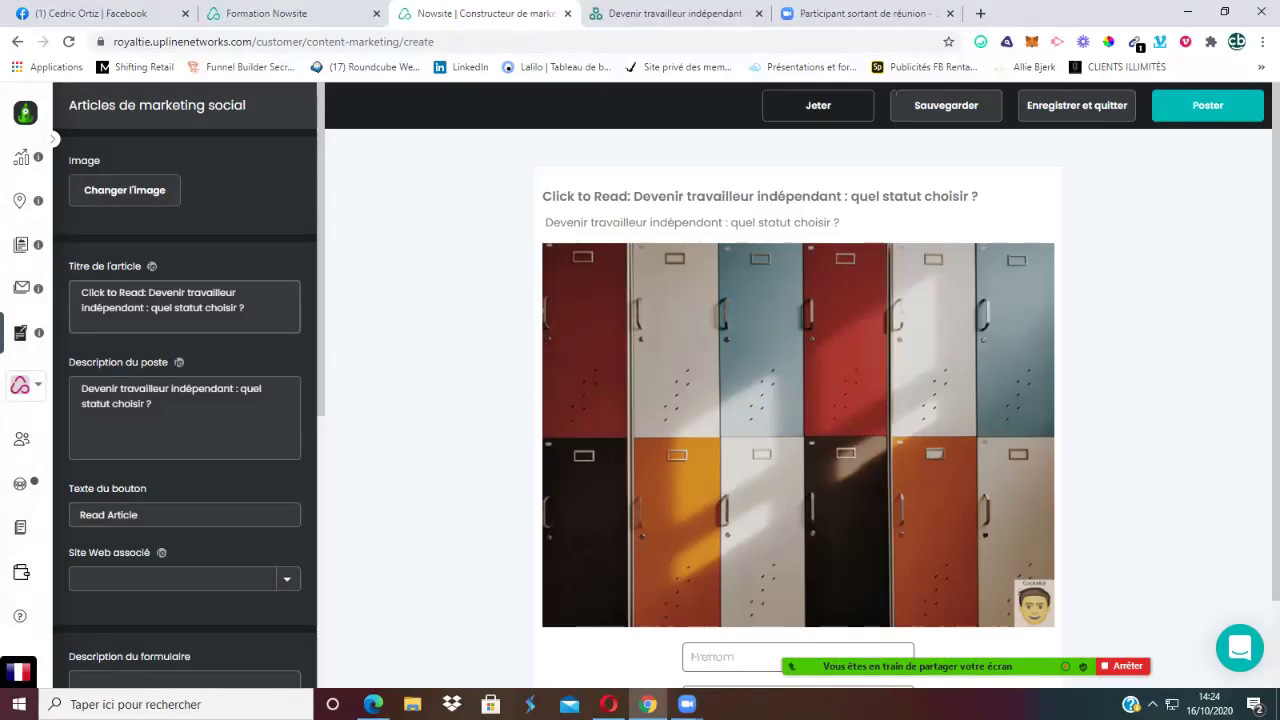
Step: Remove the "Click to Read:" prefix from the post's title, keeping "Devenir travailleur indépendant : quel statut choisir ?"
{"action": "key", "text": "BackSpace"}
{"action": "key", "text": "BackSpace"}
{"action": "key", "text": "BackSpace"}
{"action": "key", "text": "BackSpace"}
{"action": "key", "text": "BackSpace"}
{"action": "key", "text": "BackSpace"}
{"action": "key", "text": "BackSpace"}
{"action": "key", "text": "BackSpace"}
{"action": "key", "text": "BackSpace"}
{"action": "key", "text": "BackSpace"}
{"action": "key", "text": "BackSpace"}
{"action": "key", "text": "BackSpace"}
{"action": "key", "text": "BackSpace"}
{"action": "key", "text": "BackSpace"}
{"action": "key", "text": "BackSpace"}
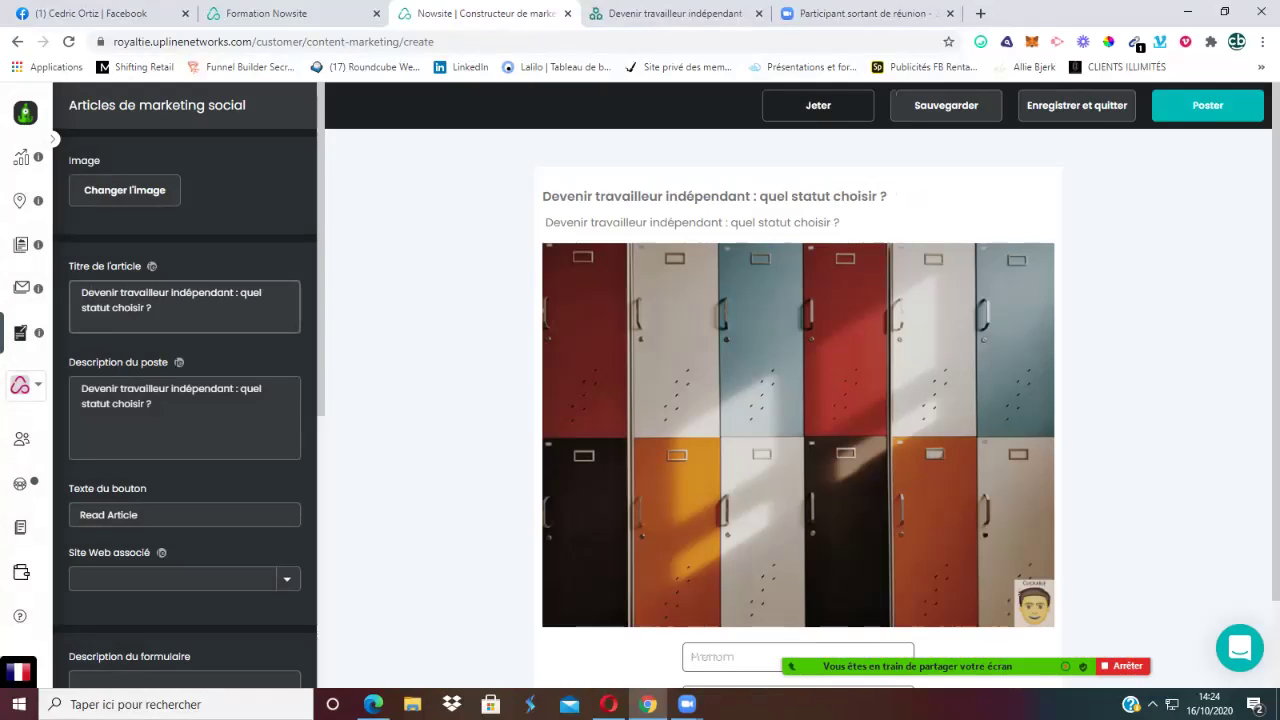
Step: Set the post's associated website to Business Digital 2.0
{"action": "scroll", "coordinate": [185, 400], "scroll_direction": "down", "scroll_amount": 1}
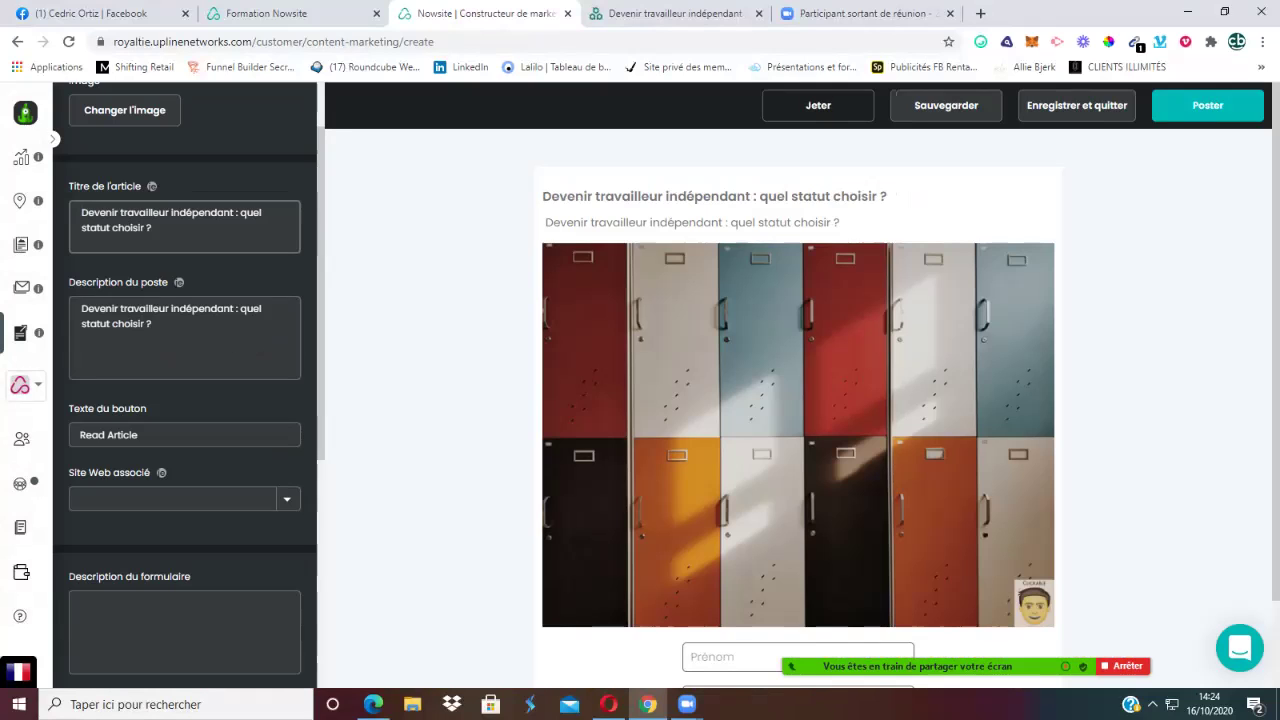
{"action": "scroll", "coordinate": [185, 400], "scroll_direction": "down", "scroll_amount": 1}
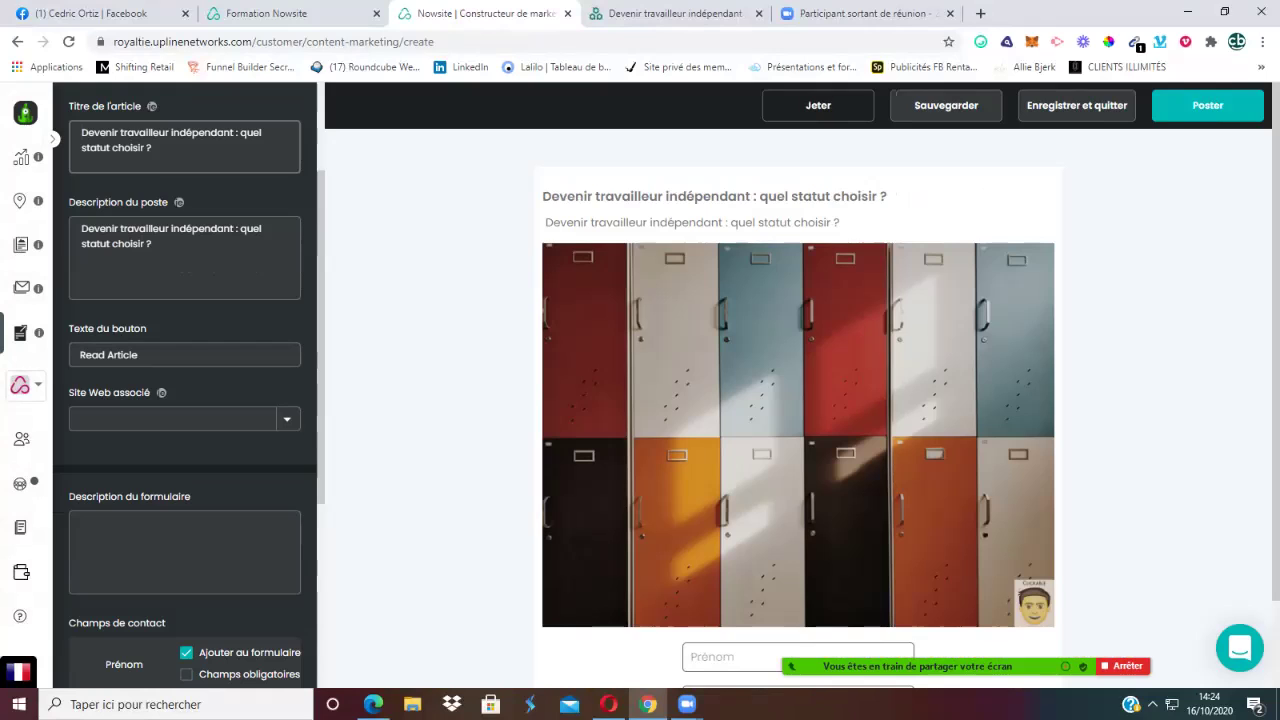
{"action": "scroll", "coordinate": [185, 400], "scroll_direction": "down", "scroll_amount": 1}
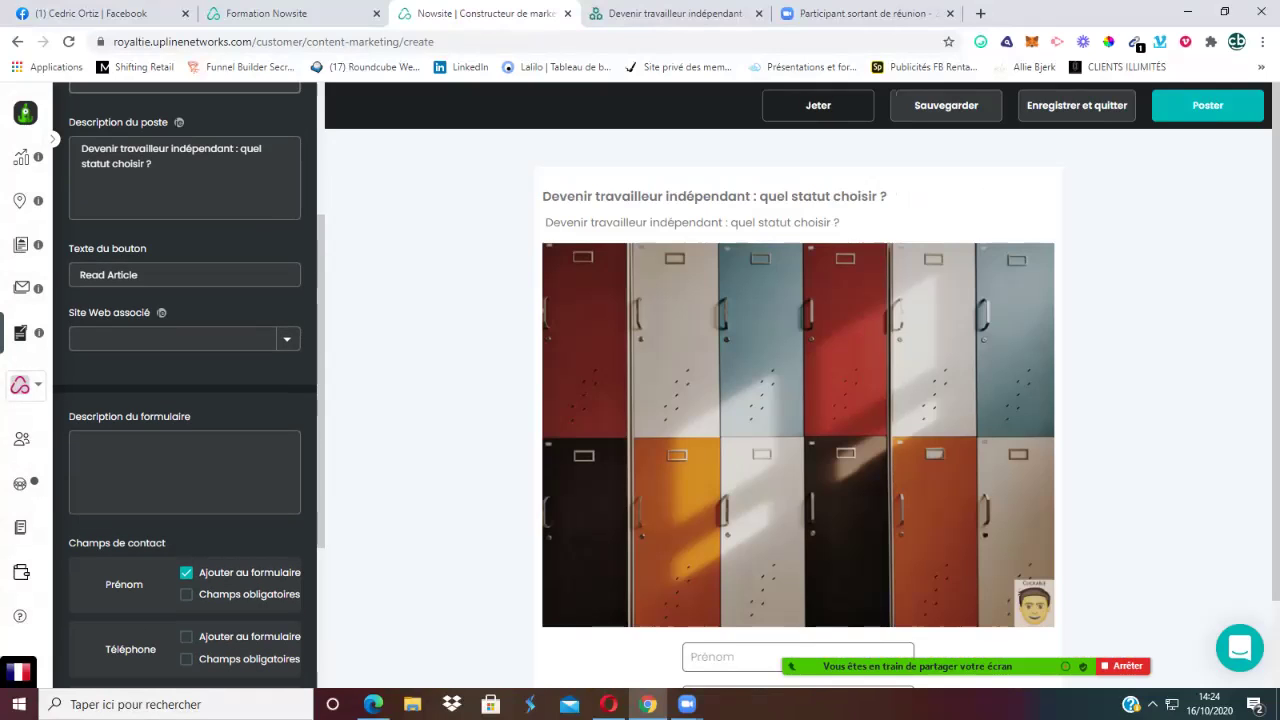
{"action": "left_click", "coordinate": [180, 338]}
{"action": "key", "text": "Down"}
{"action": "key", "text": "Down"}
{"action": "key", "text": "Down"}
{"action": "key", "text": "Down"}
{"action": "key", "text": "Down"}
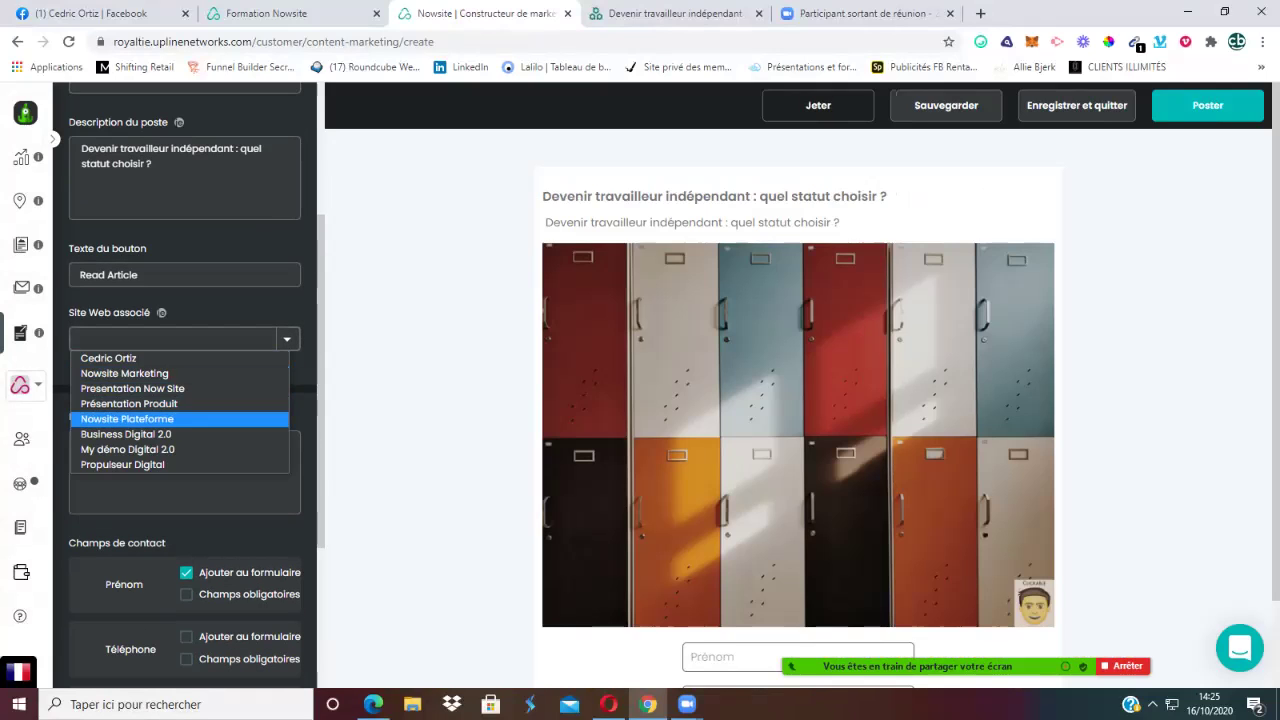
{"action": "key", "text": "Return"}
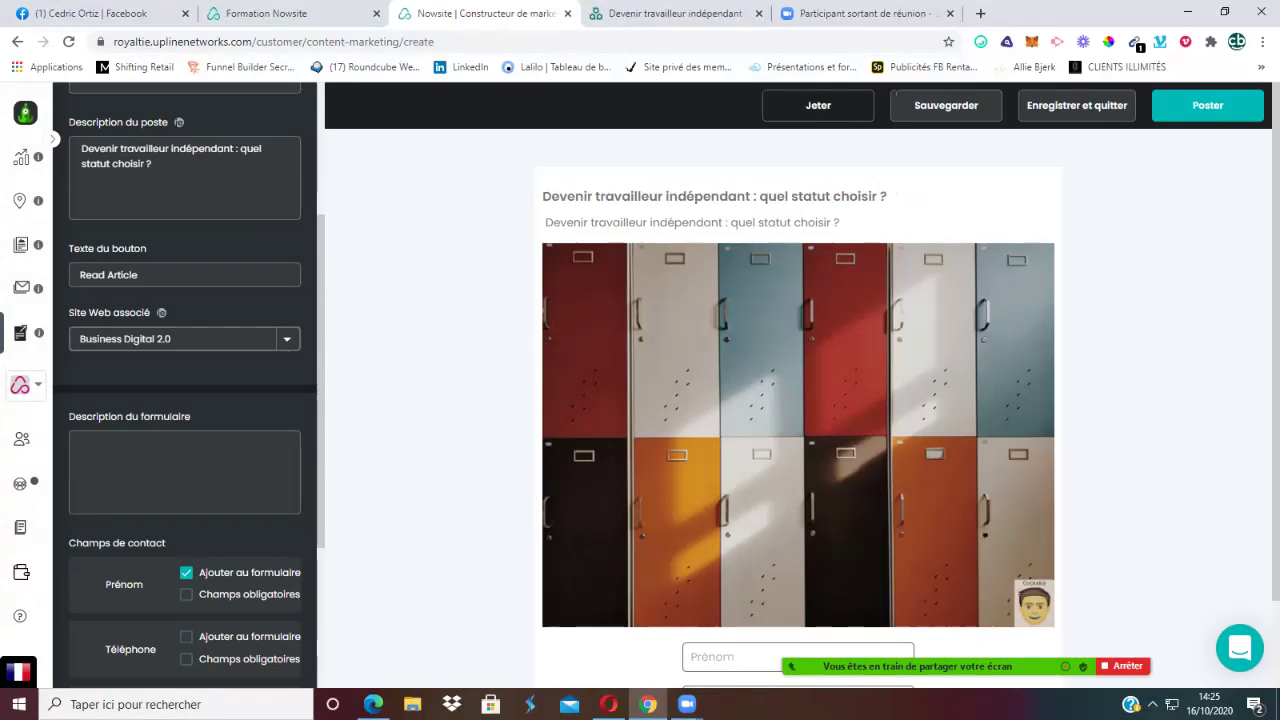
Step: Start posting the content and agree to add it to the website's blog
{"action": "scroll", "coordinate": [185, 400], "scroll_direction": "down", "scroll_amount": 1}
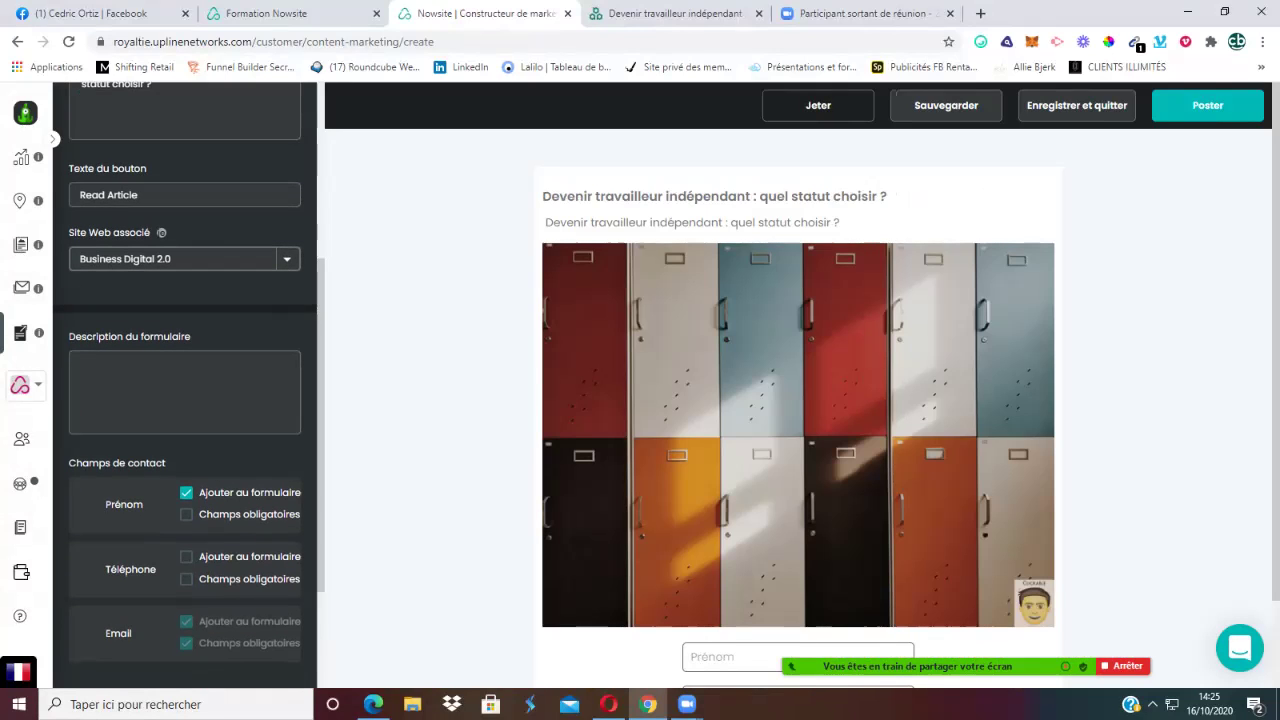
{"action": "left_click", "coordinate": [1207, 105]}
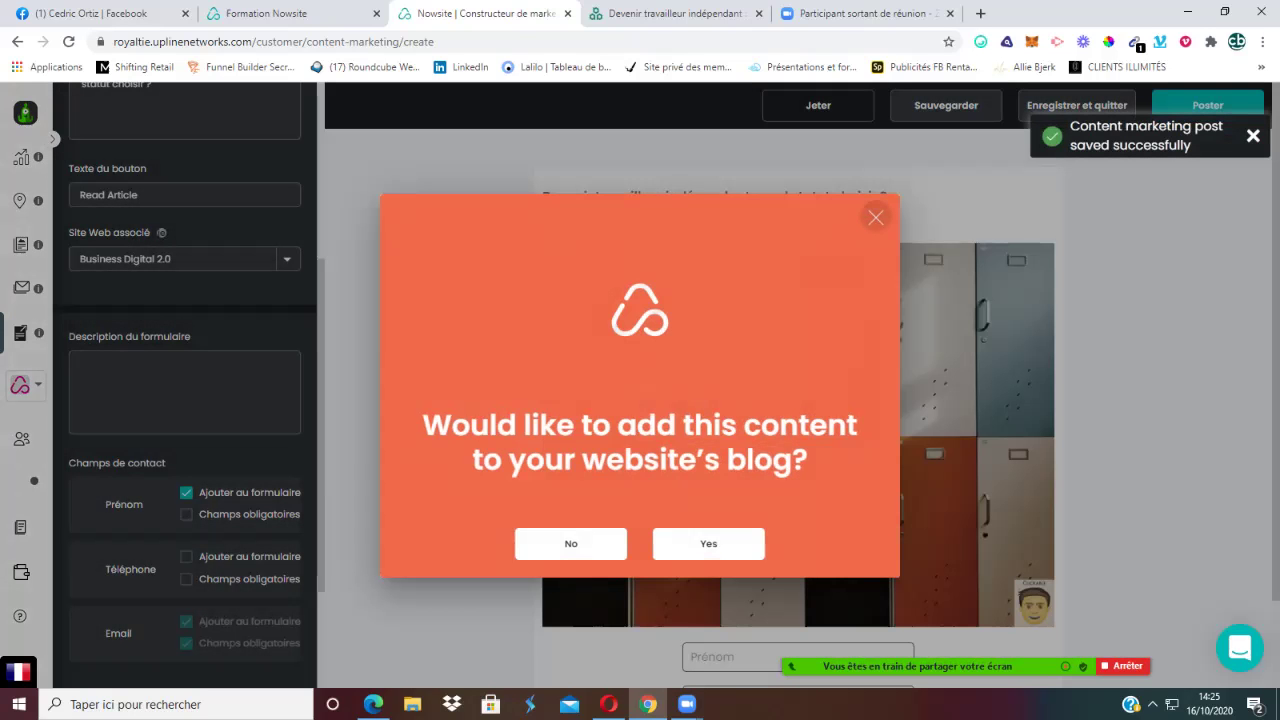
{"action": "left_click", "coordinate": [708, 560]}
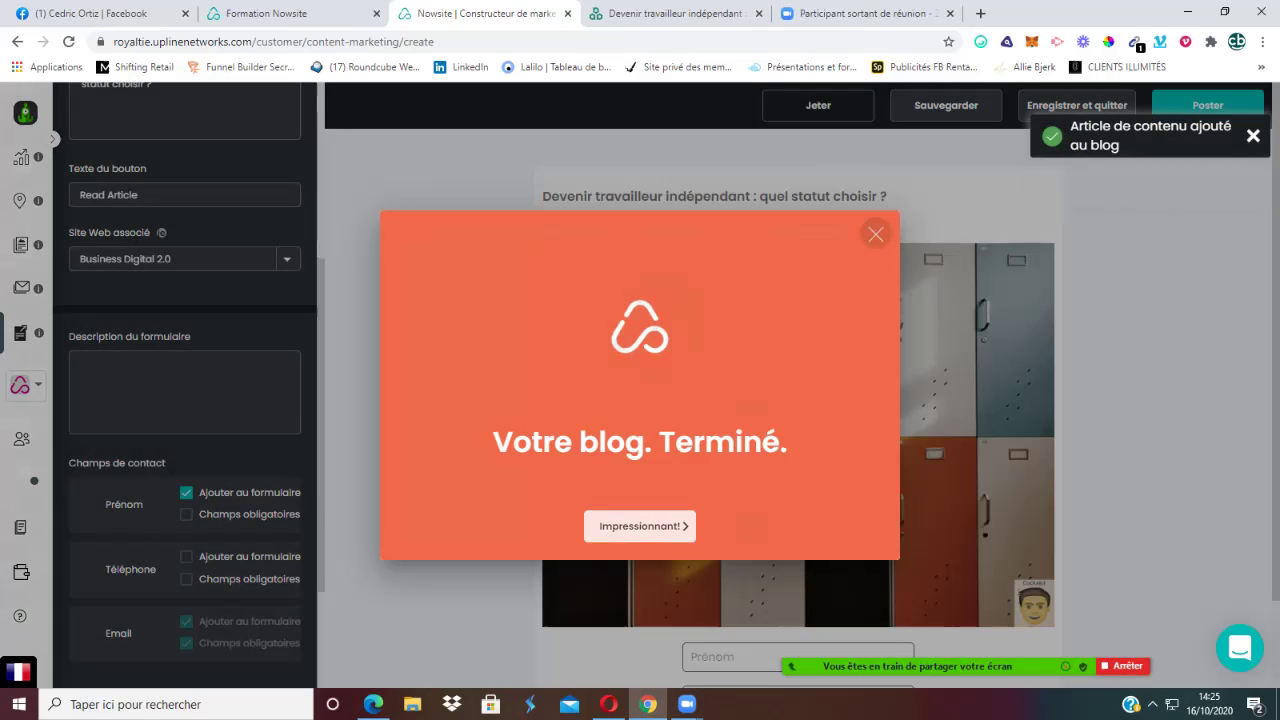
{"action": "left_click", "coordinate": [640, 526]}
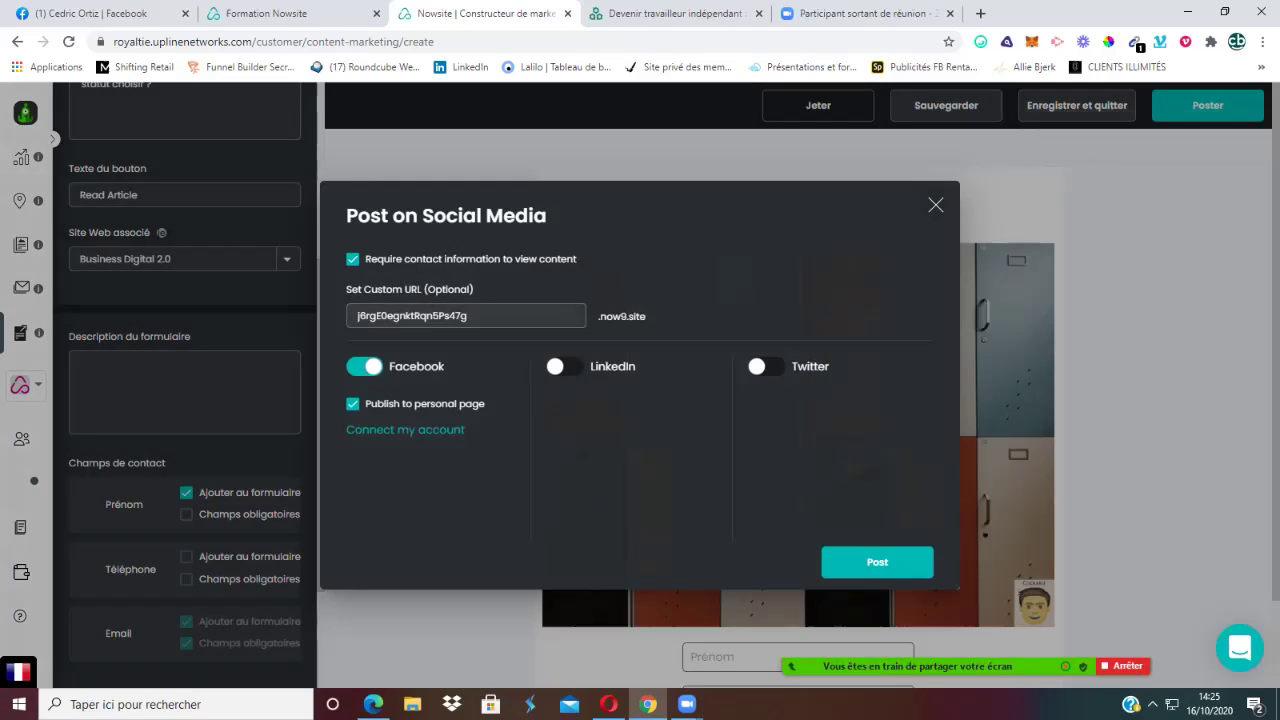
Step: Enable LinkedIn alongside Facebook as a target, publish the article to Facebook and confirm that publication in Nowsite
{"action": "left_click", "coordinate": [565, 366]}
{"action": "left_click", "coordinate": [877, 562]}
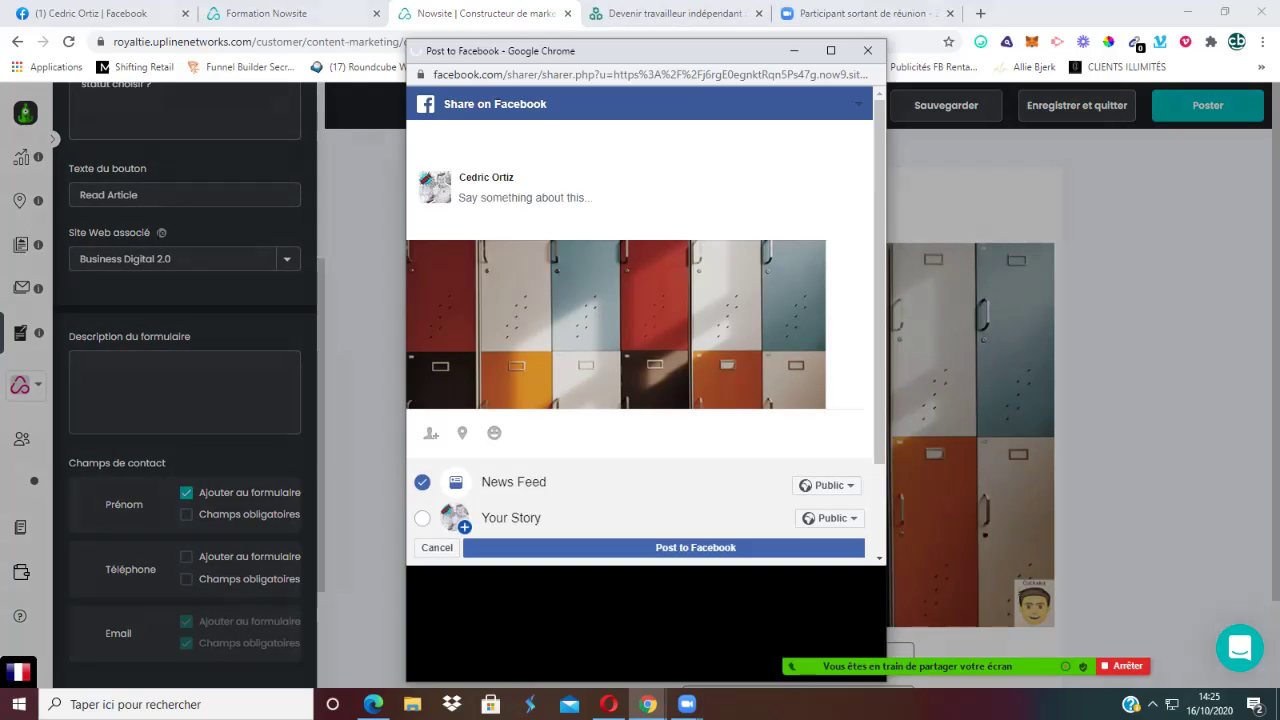
{"action": "left_click", "coordinate": [422, 634]}
{"action": "left_click", "coordinate": [702, 663]}
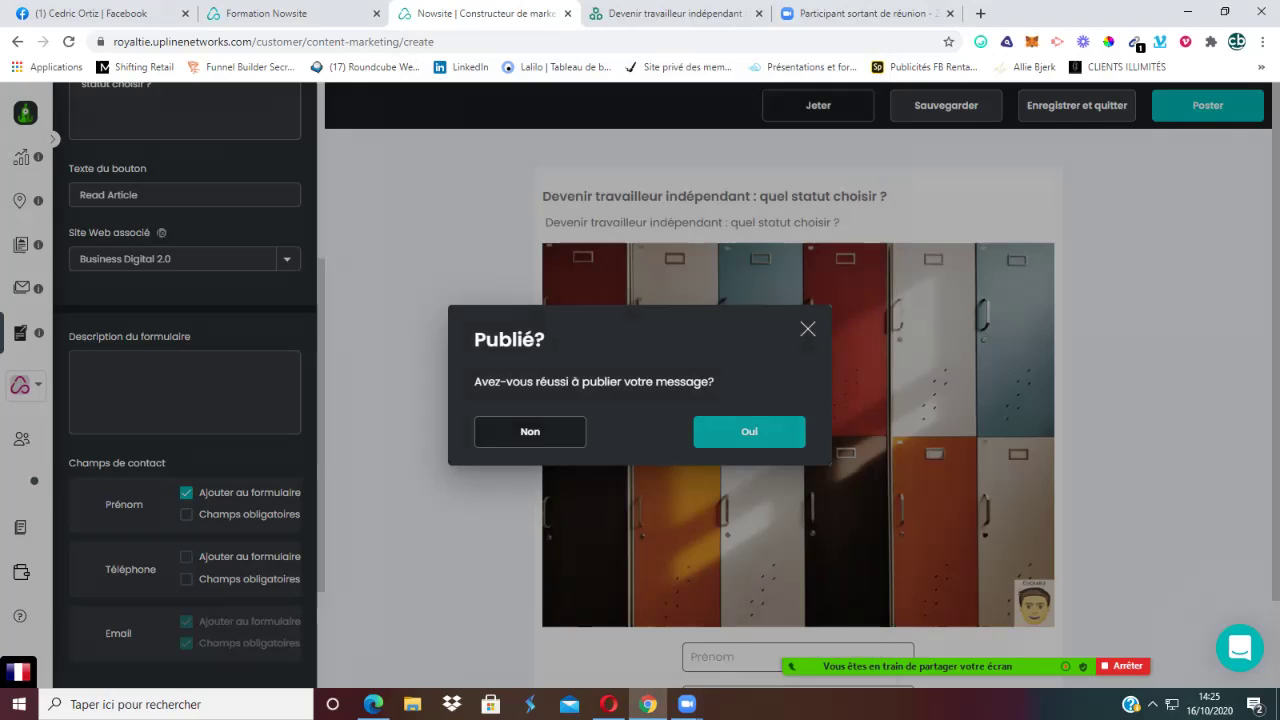
{"action": "left_click", "coordinate": [749, 431]}
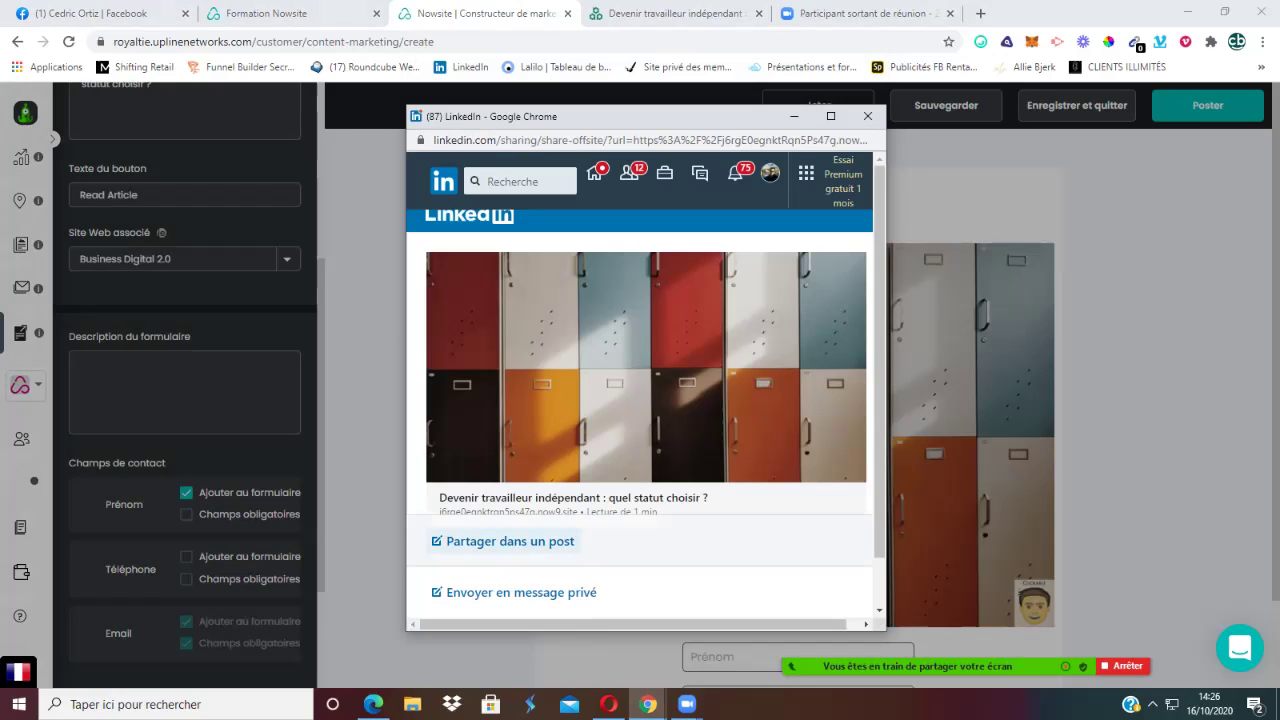
Step: Share the article as a LinkedIn post without added text, publish it and close the LinkedIn window
{"action": "left_click", "coordinate": [510, 541]}
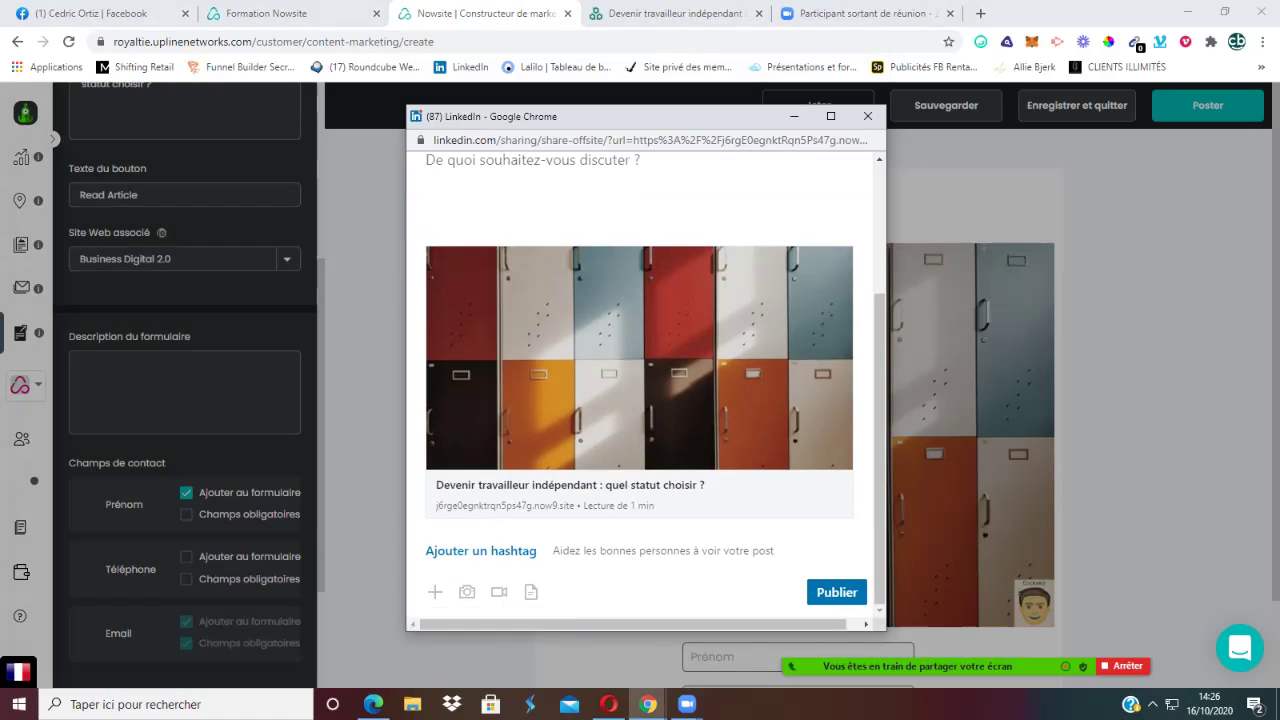
{"action": "left_click", "coordinate": [836, 592]}
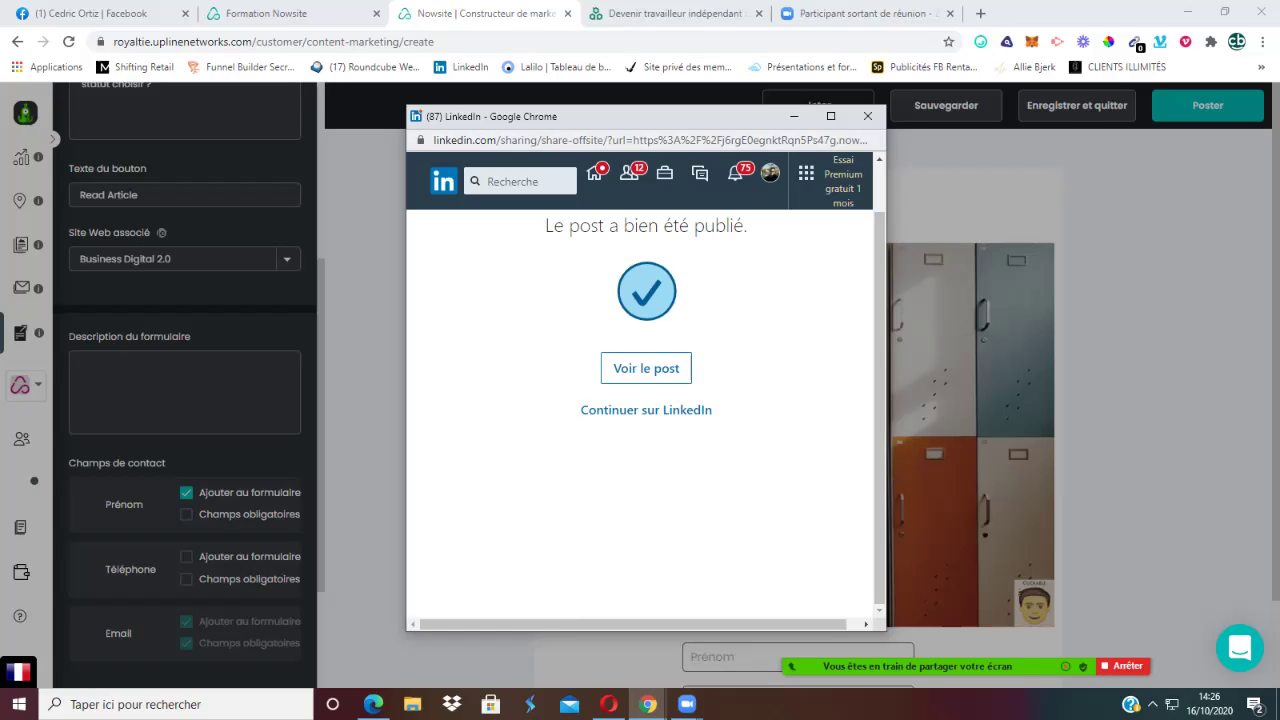
{"action": "left_click", "coordinate": [867, 116]}
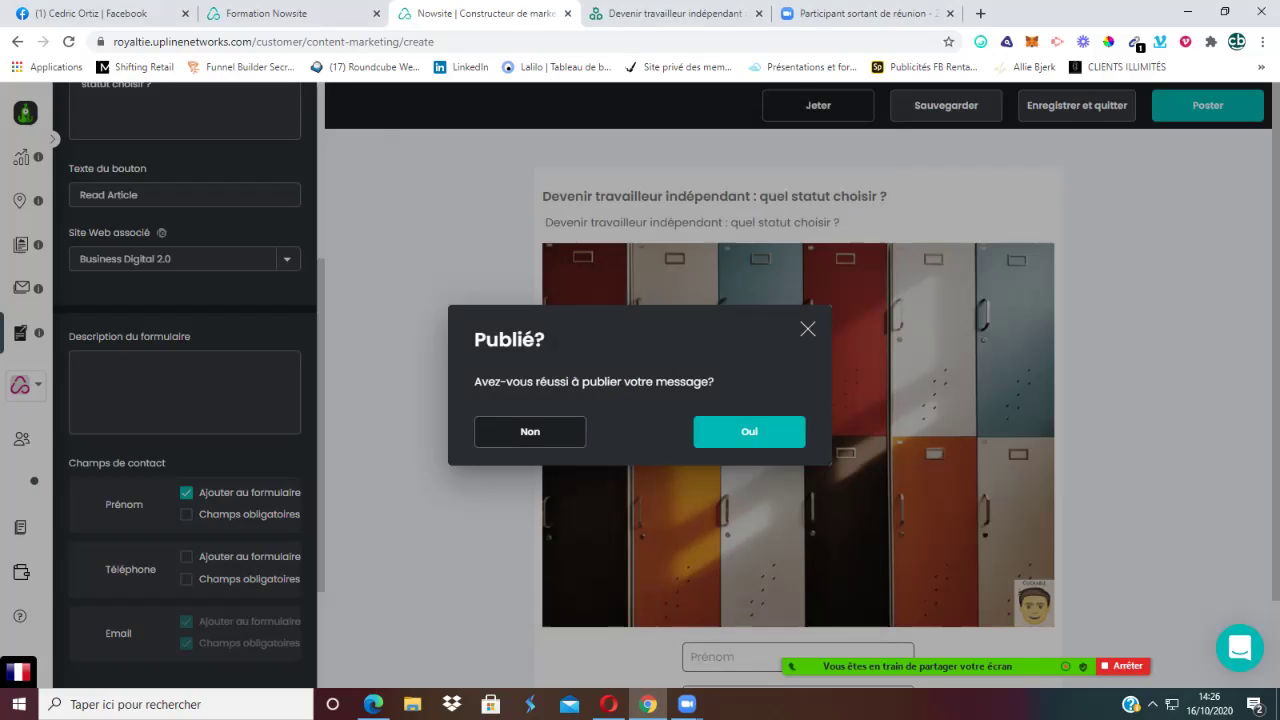
Step: Confirm the LinkedIn publication in Nowsite and agree to send the content by e-mail to the subscribers
{"action": "key", "text": "Return"}
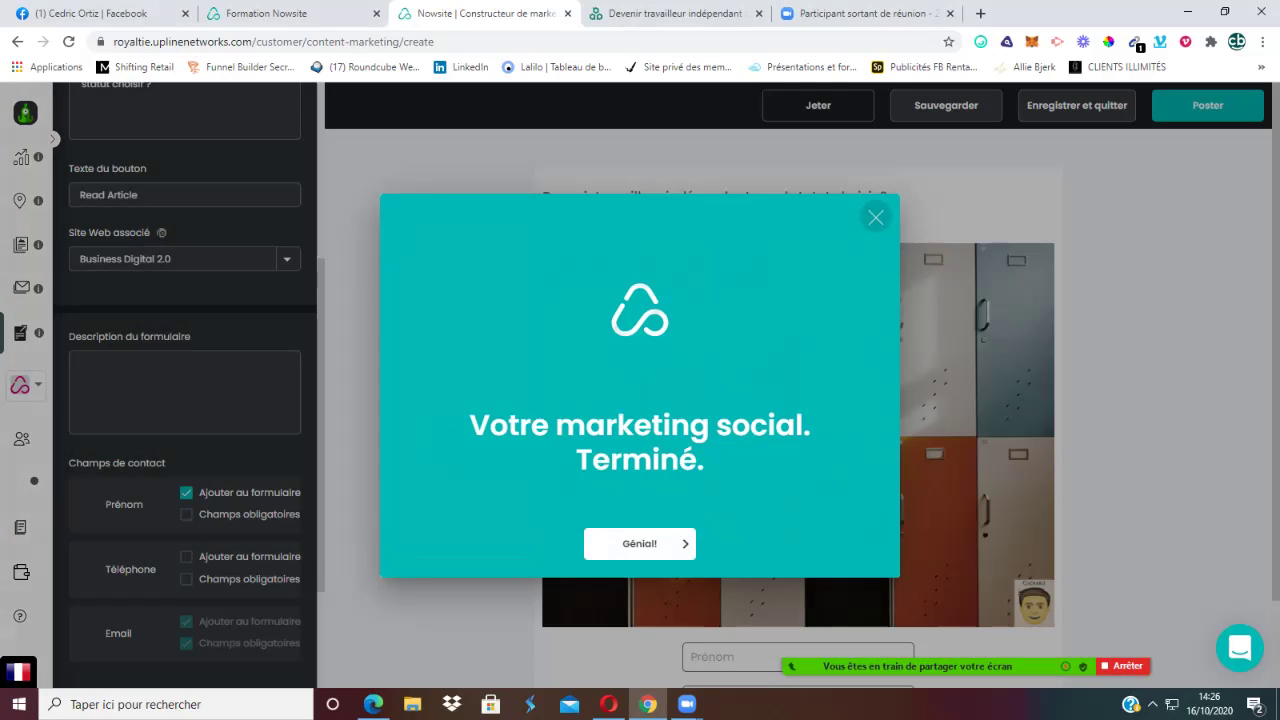
{"action": "key", "text": "Return"}
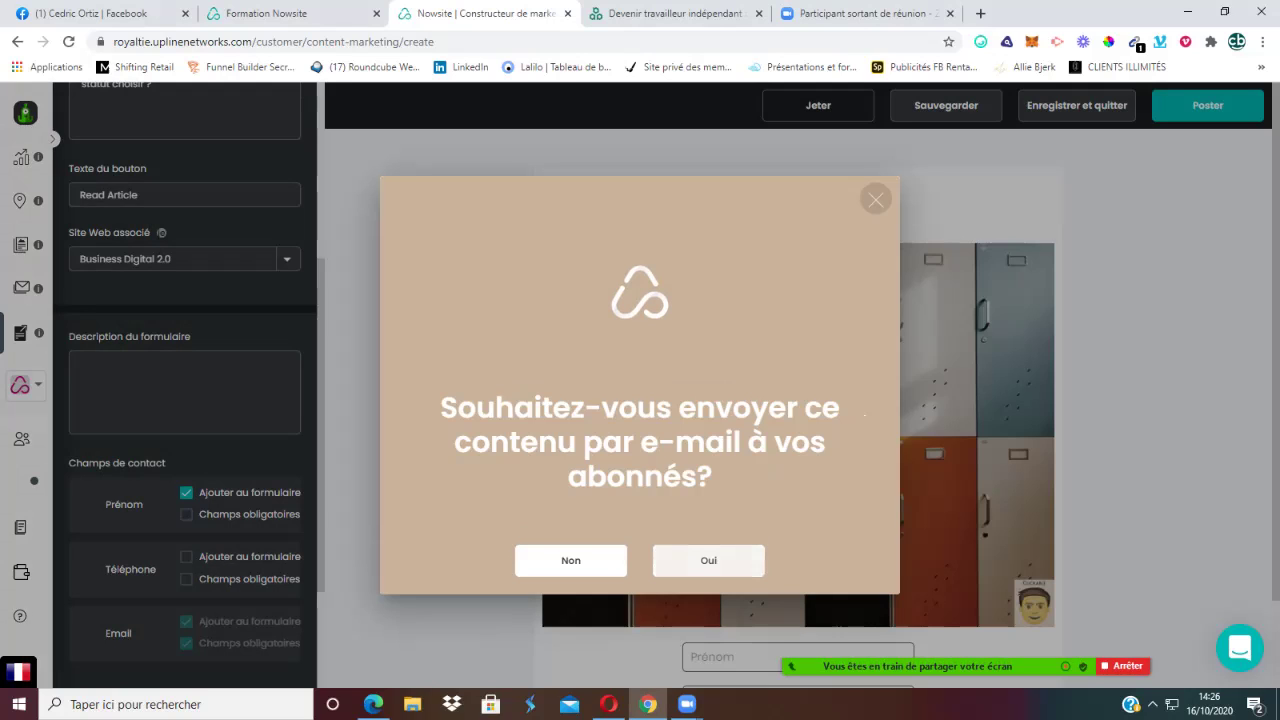
{"action": "left_click", "coordinate": [708, 560]}
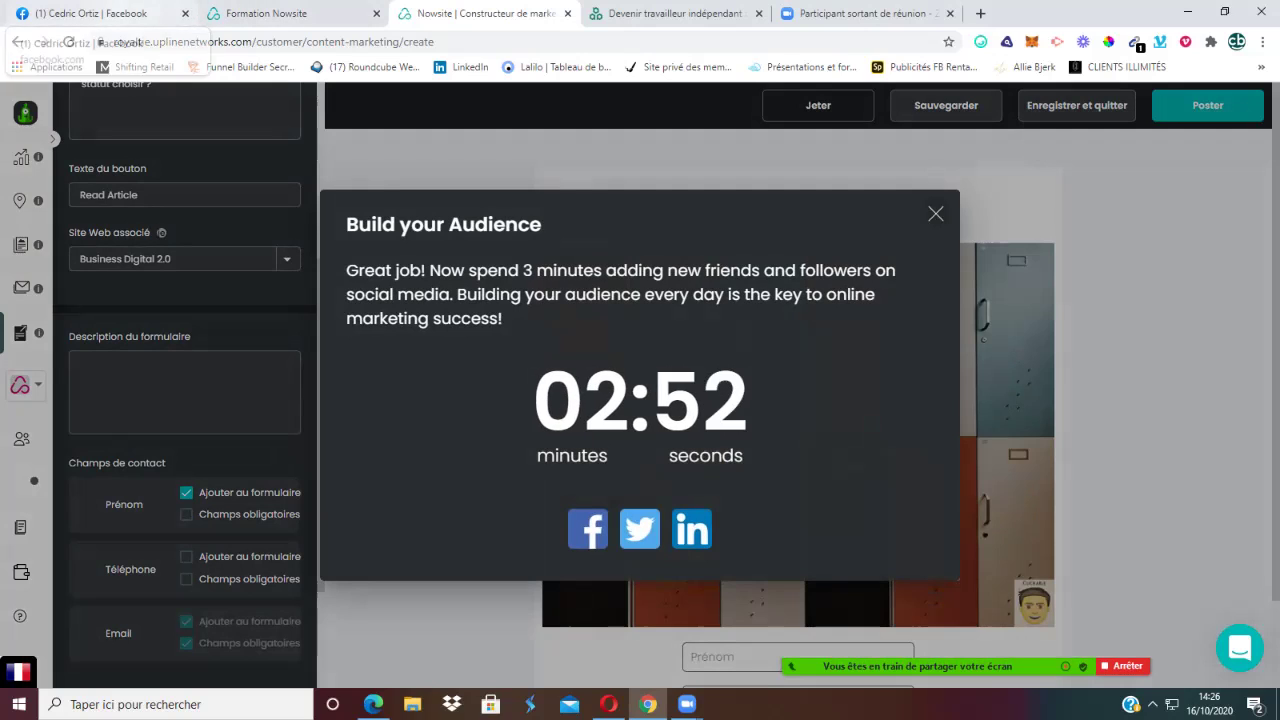
Step: Switch to the Facebook profile, close the open chats, reload the page and check the newly published article in the timeline
{"action": "key", "text": "ctrl+1"}
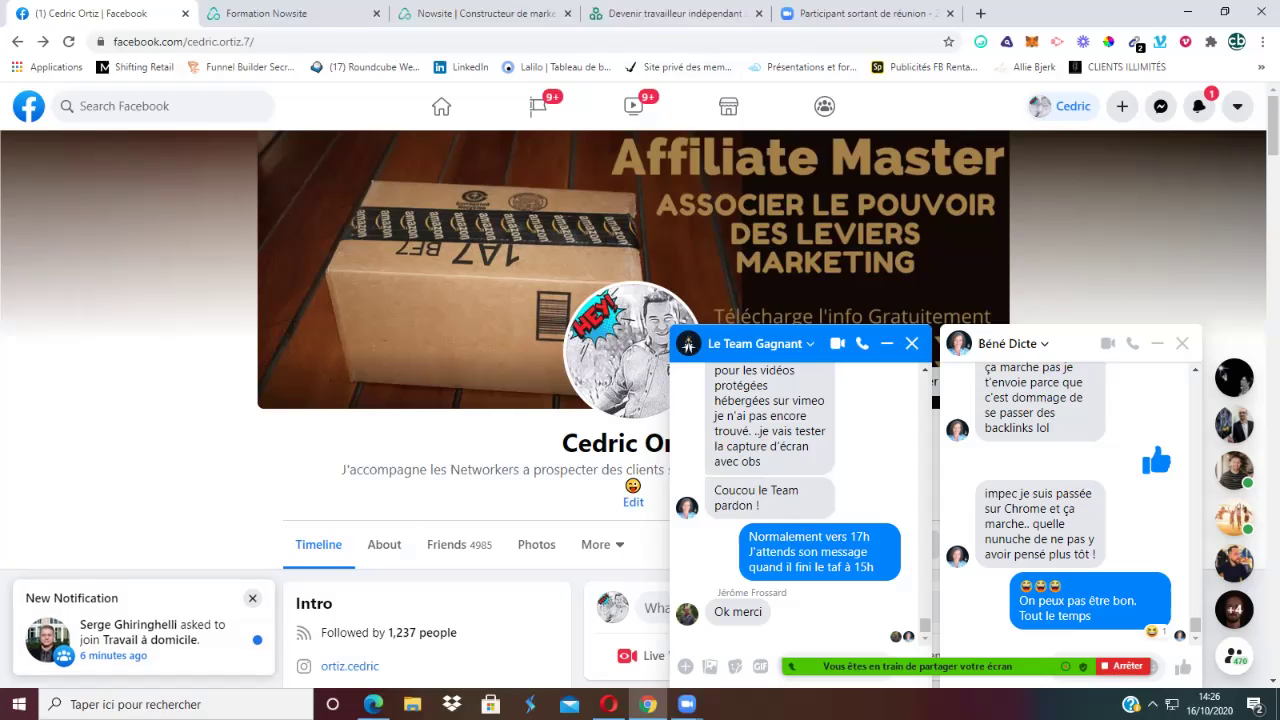
{"action": "left_click", "coordinate": [911, 343]}
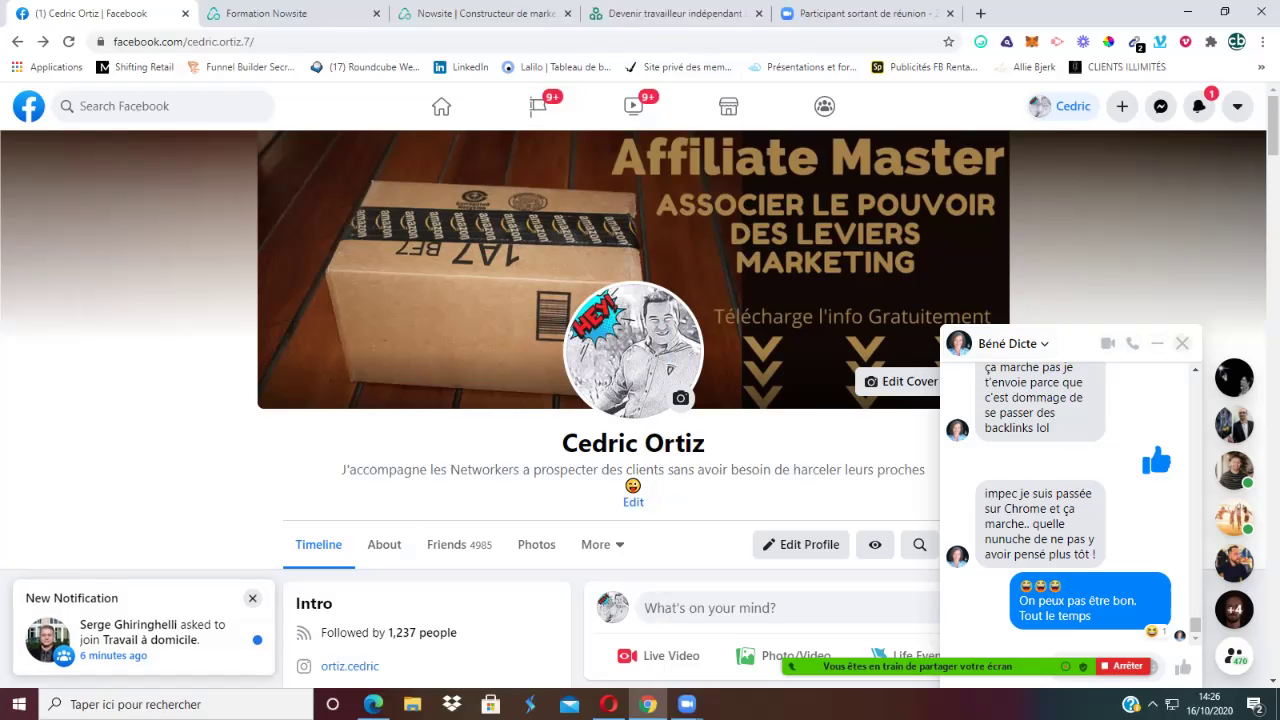
{"action": "key", "text": "Escape"}
{"action": "scroll", "coordinate": [640, 400], "scroll_direction": "down", "scroll_amount": 3}
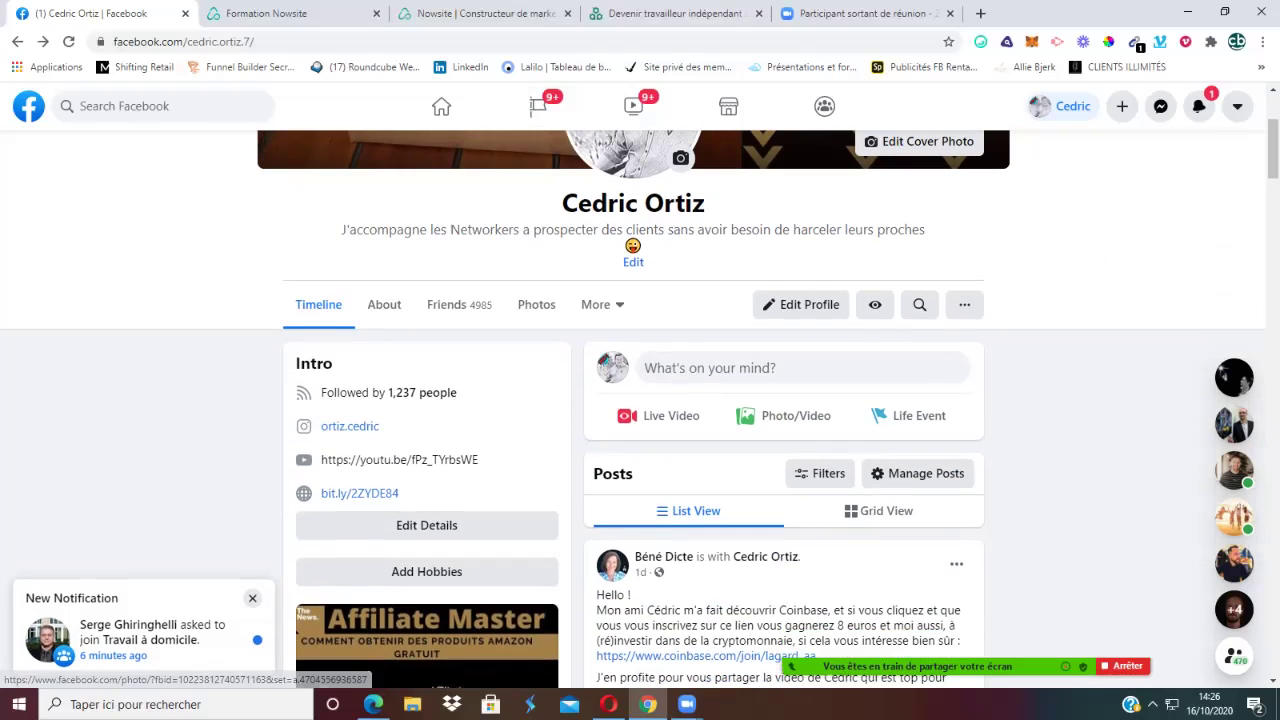
{"action": "scroll", "coordinate": [640, 400], "scroll_direction": "up", "scroll_amount": 3}
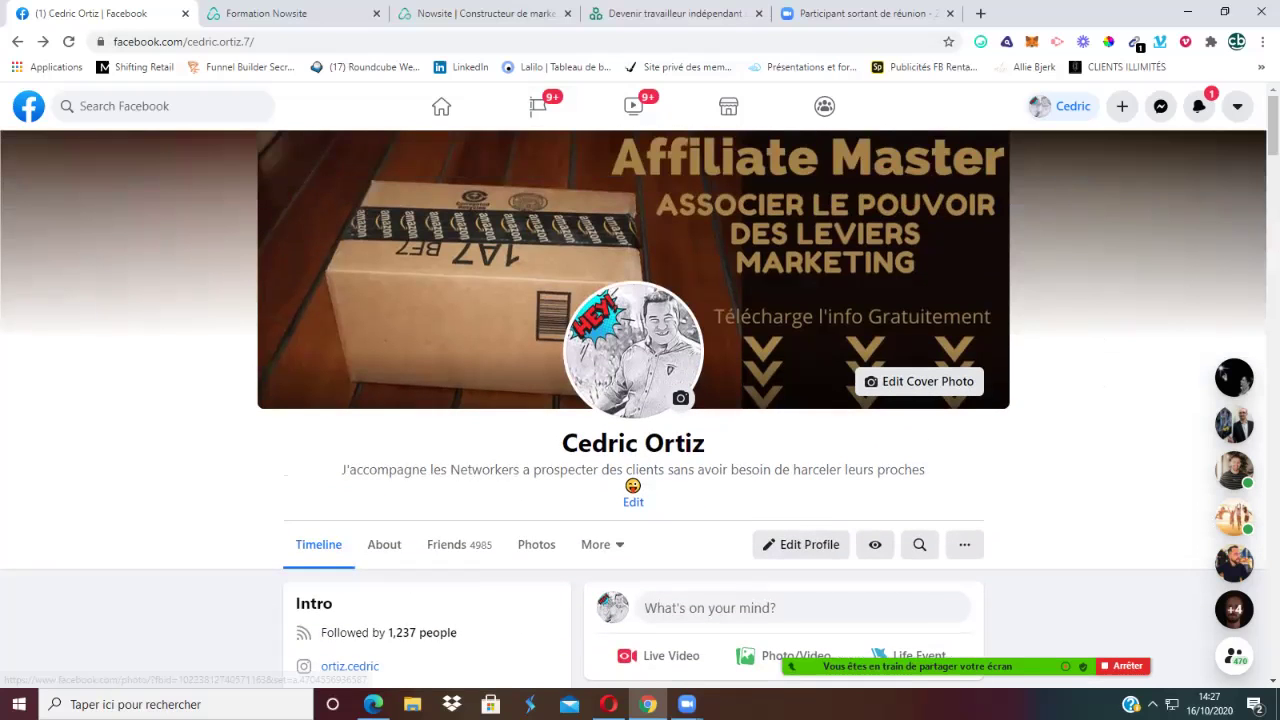
{"action": "key", "text": "F5"}
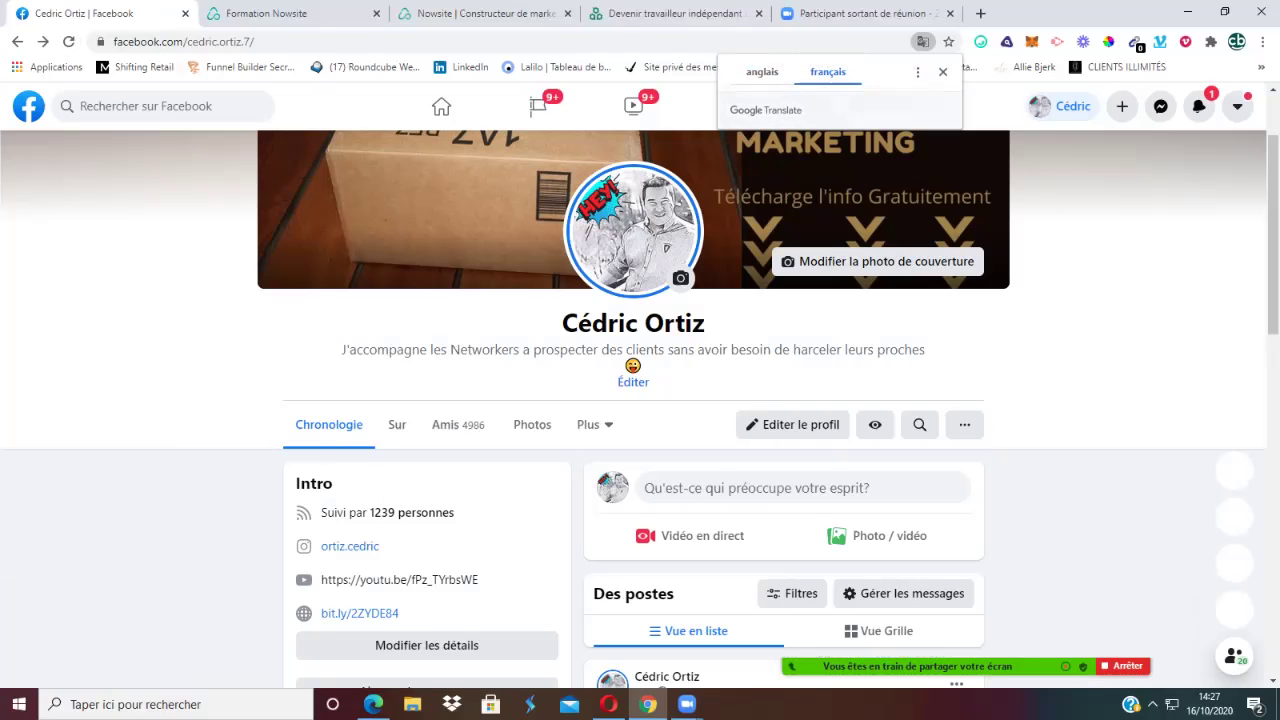
{"action": "scroll", "coordinate": [784, 400], "scroll_direction": "down", "scroll_amount": 4}
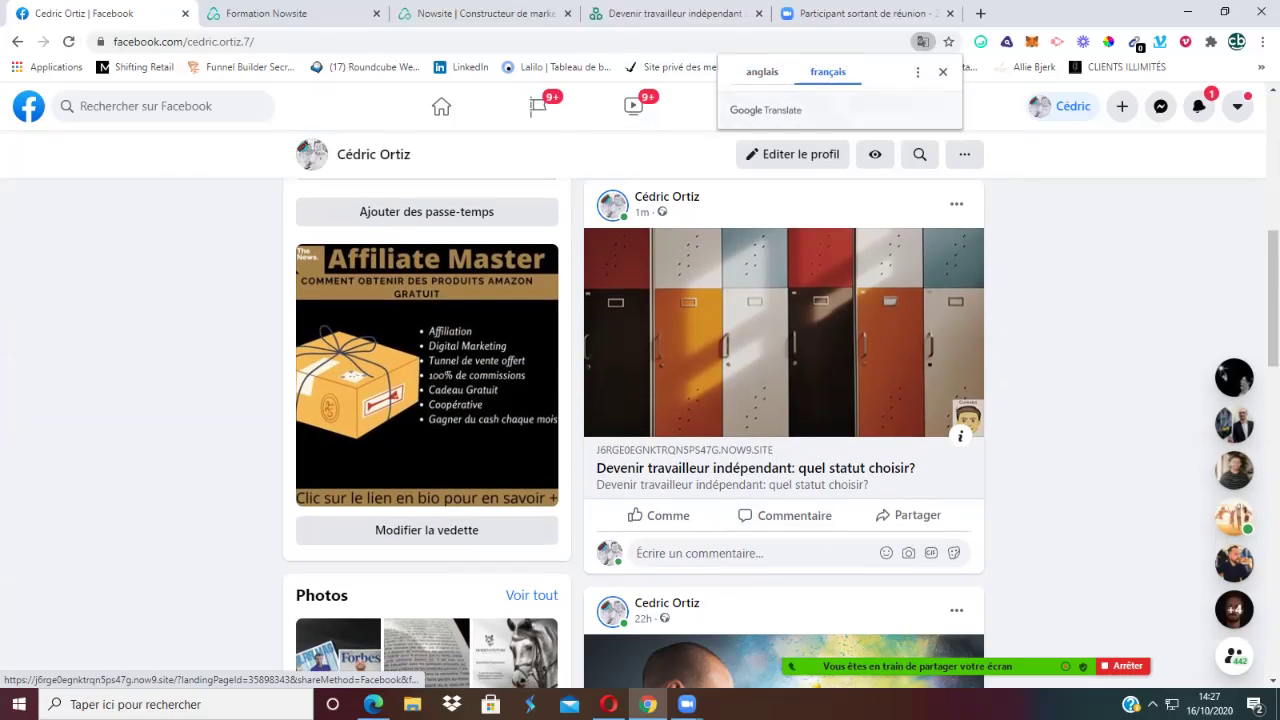
Step: Finish viewing the new article post on the Facebook profile and switch to the Formation Nowsite course page
{"action": "left_click", "coordinate": [660, 515]}
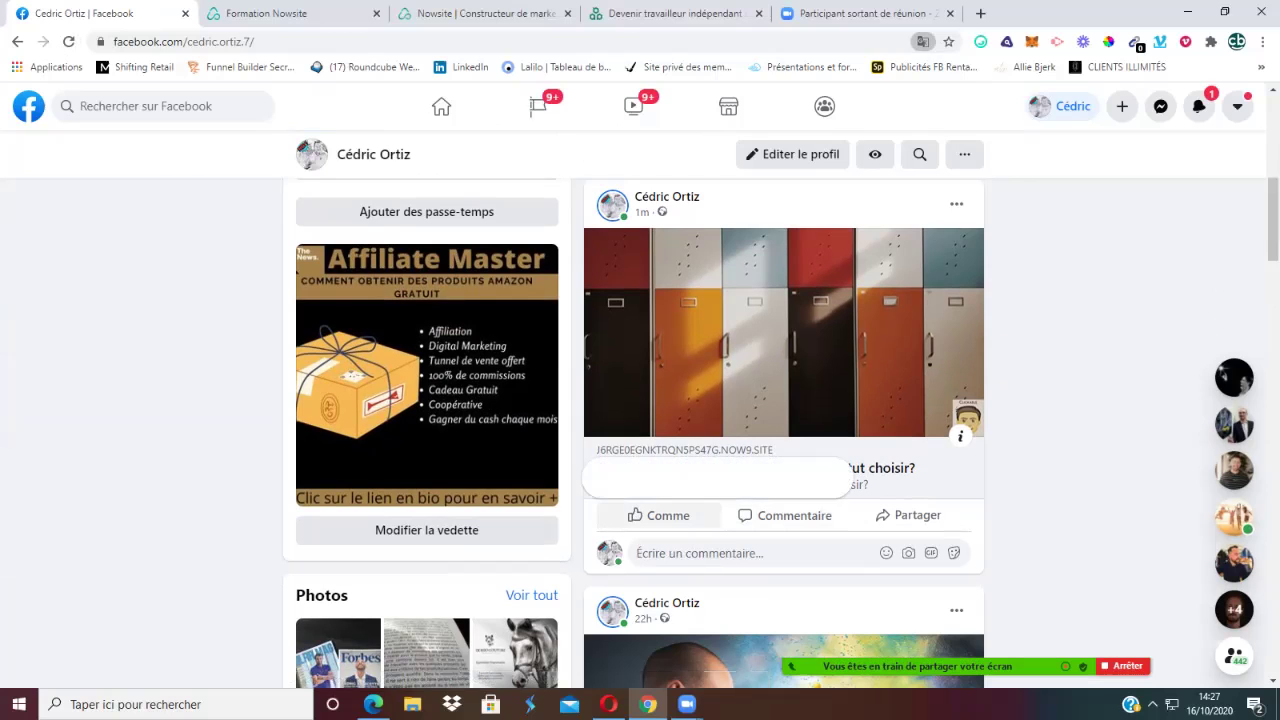
{"action": "scroll", "coordinate": [640, 400], "scroll_direction": "up", "scroll_amount": 10}
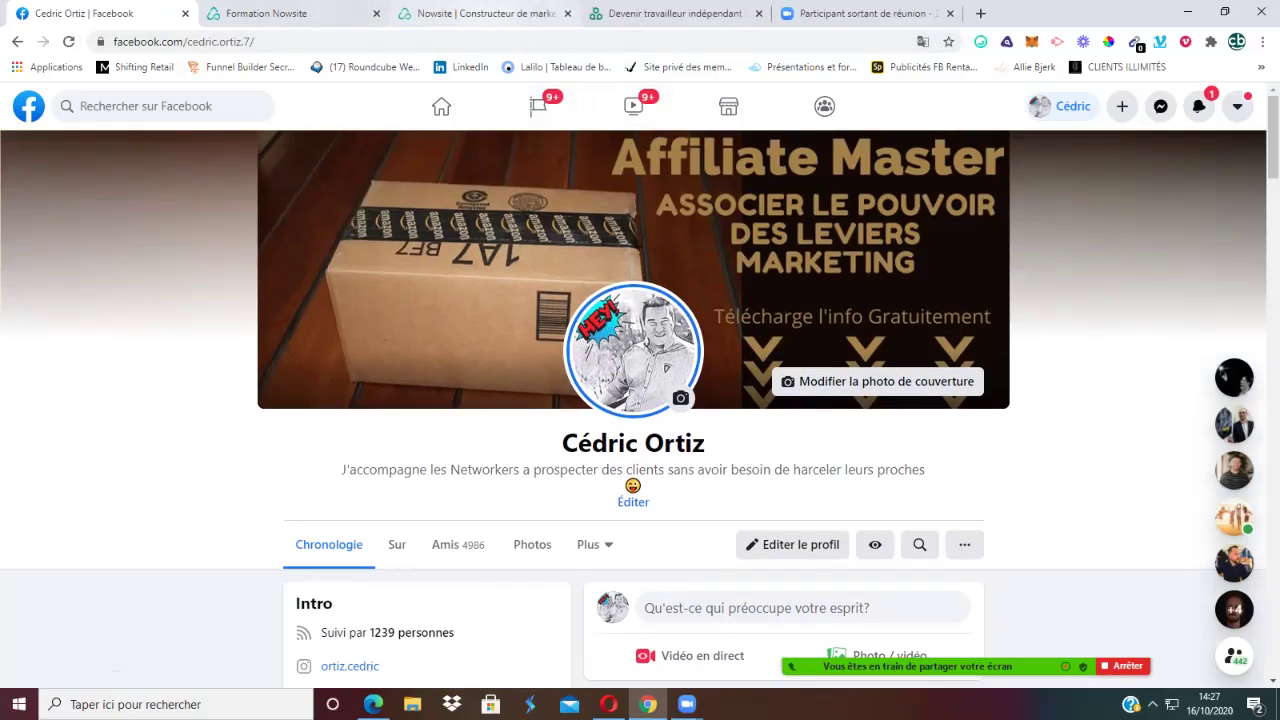
{"action": "left_click", "coordinate": [470, 13]}
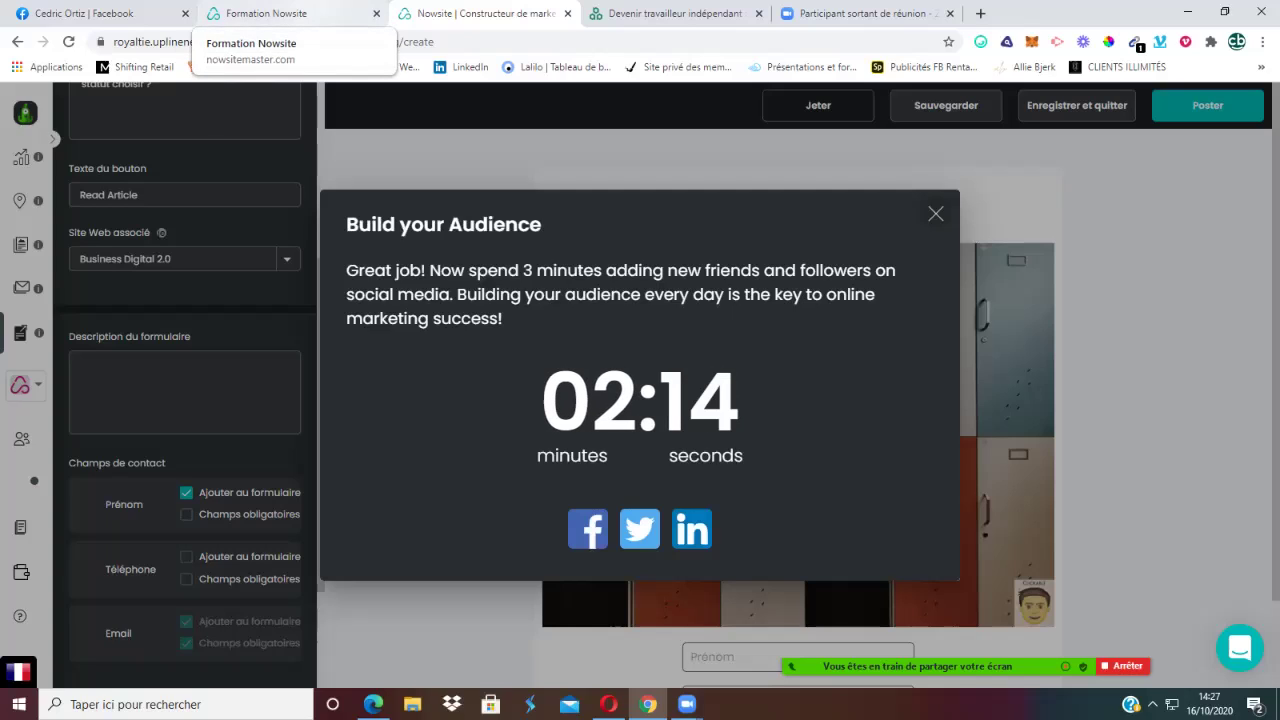
{"action": "left_click", "coordinate": [266, 13]}
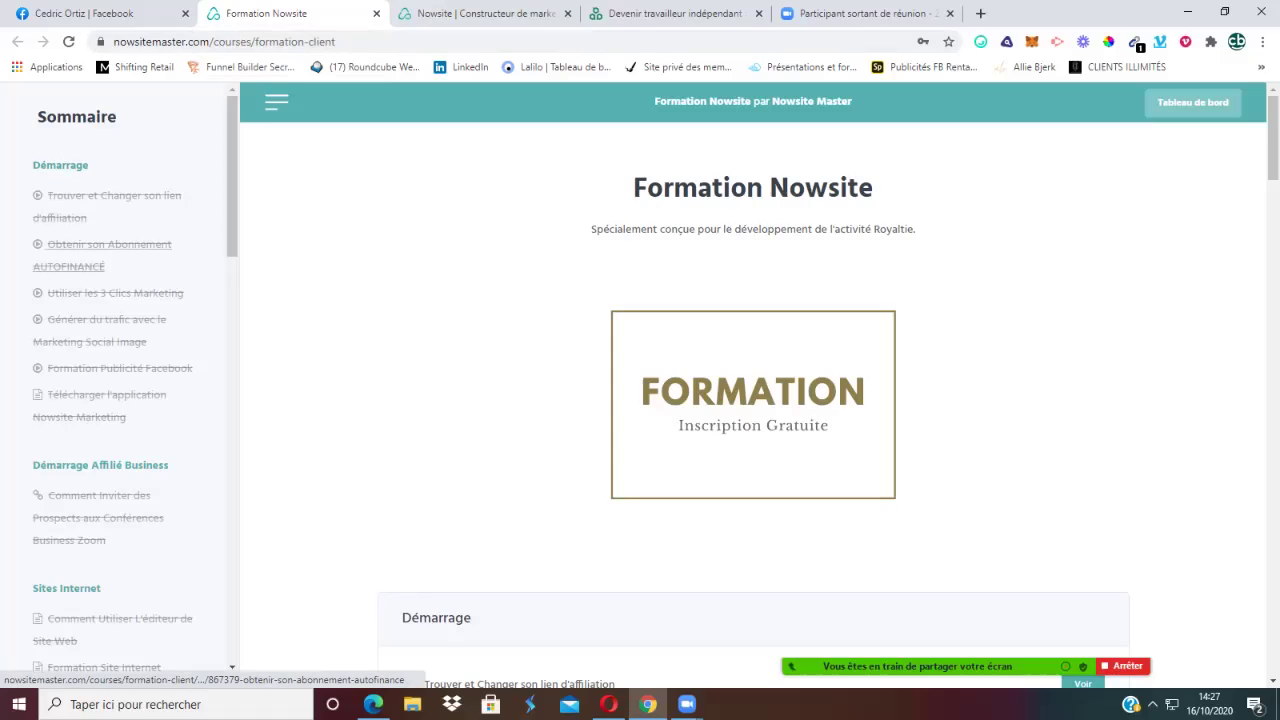
Step: Examine the course outline from the Démarrage lessons through the website, e-mail, social marketing, contacts, resources and Teams sections
{"action": "scroll", "coordinate": [110, 230], "scroll_direction": "down", "scroll_amount": 1}
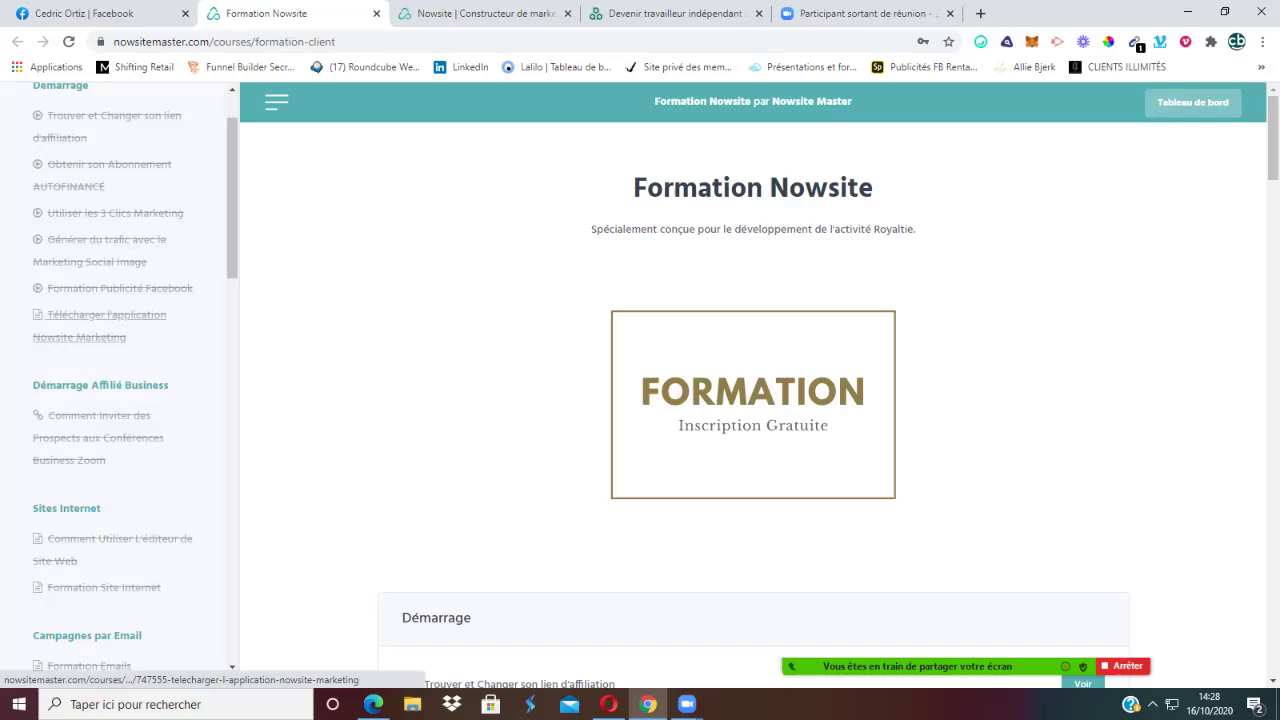
{"action": "scroll", "coordinate": [110, 325], "scroll_direction": "down", "scroll_amount": 2}
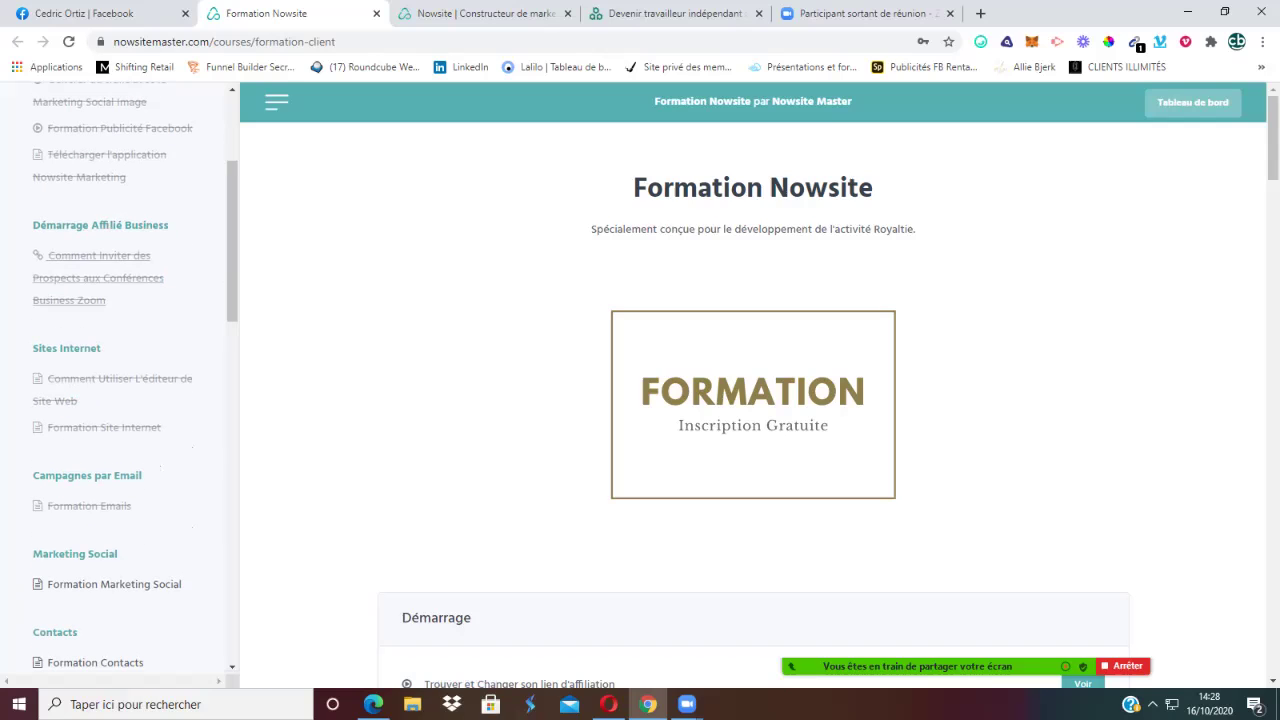
{"action": "scroll", "coordinate": [115, 380], "scroll_direction": "down", "scroll_amount": 2}
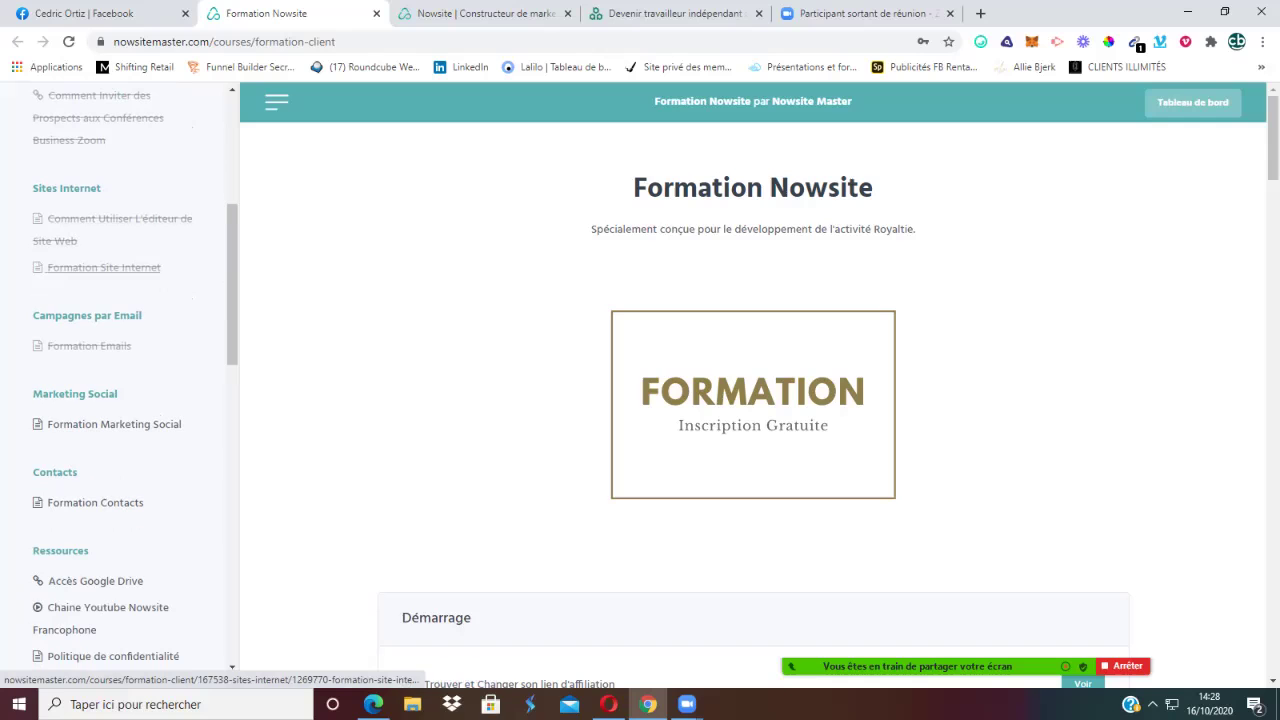
{"action": "scroll", "coordinate": [100, 266], "scroll_direction": "down", "scroll_amount": 1}
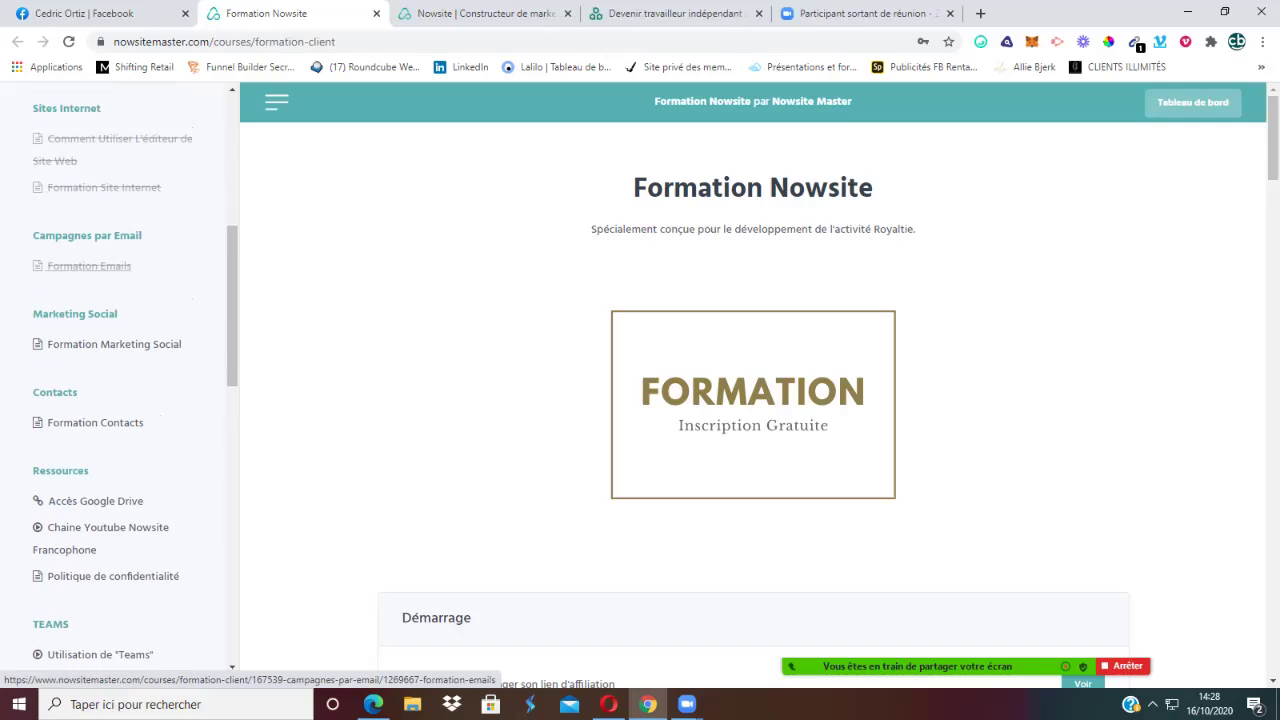
{"action": "scroll", "coordinate": [89, 266], "scroll_direction": "down", "scroll_amount": 1}
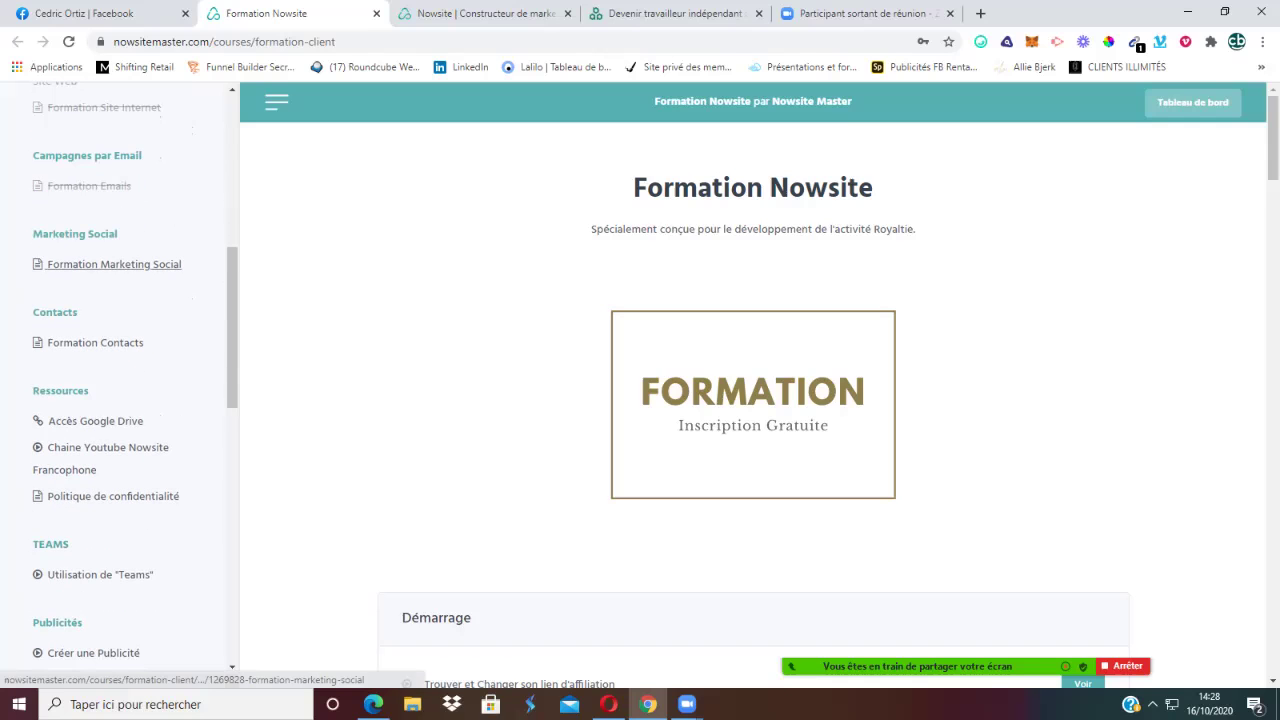
{"action": "scroll", "coordinate": [95, 264], "scroll_direction": "down", "scroll_amount": 1}
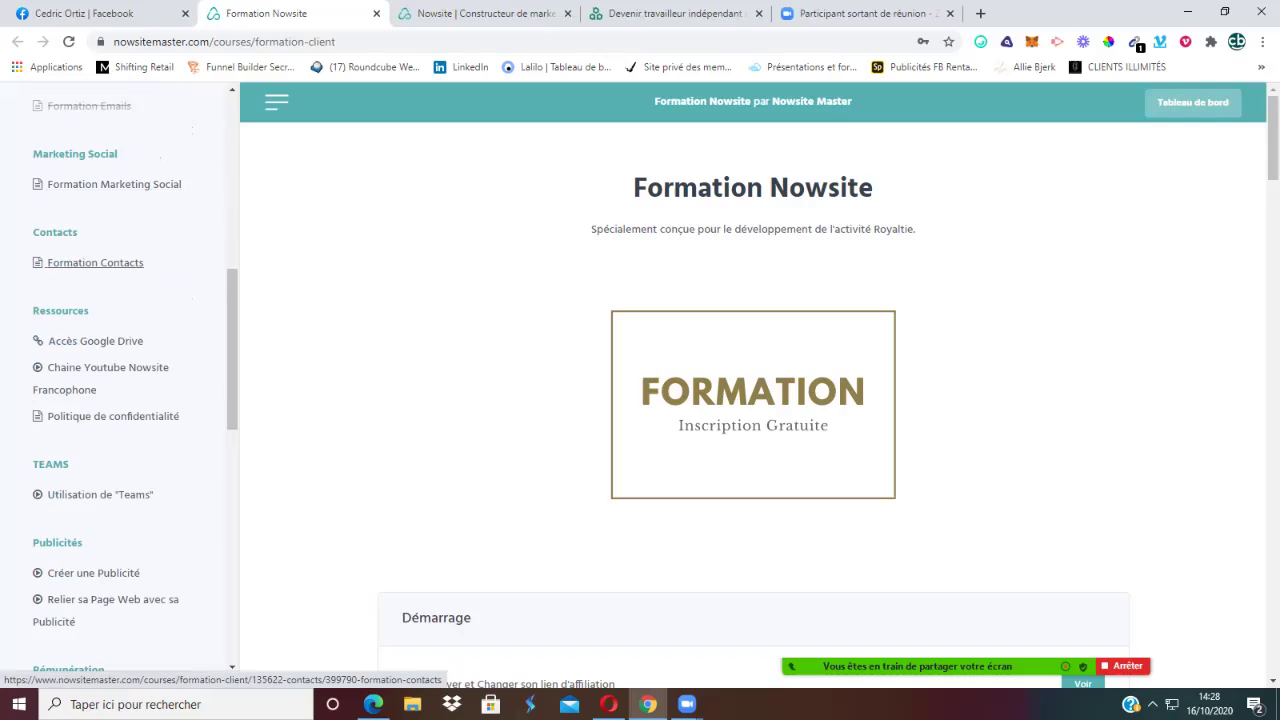
{"action": "scroll", "coordinate": [95, 262], "scroll_direction": "down", "scroll_amount": 1}
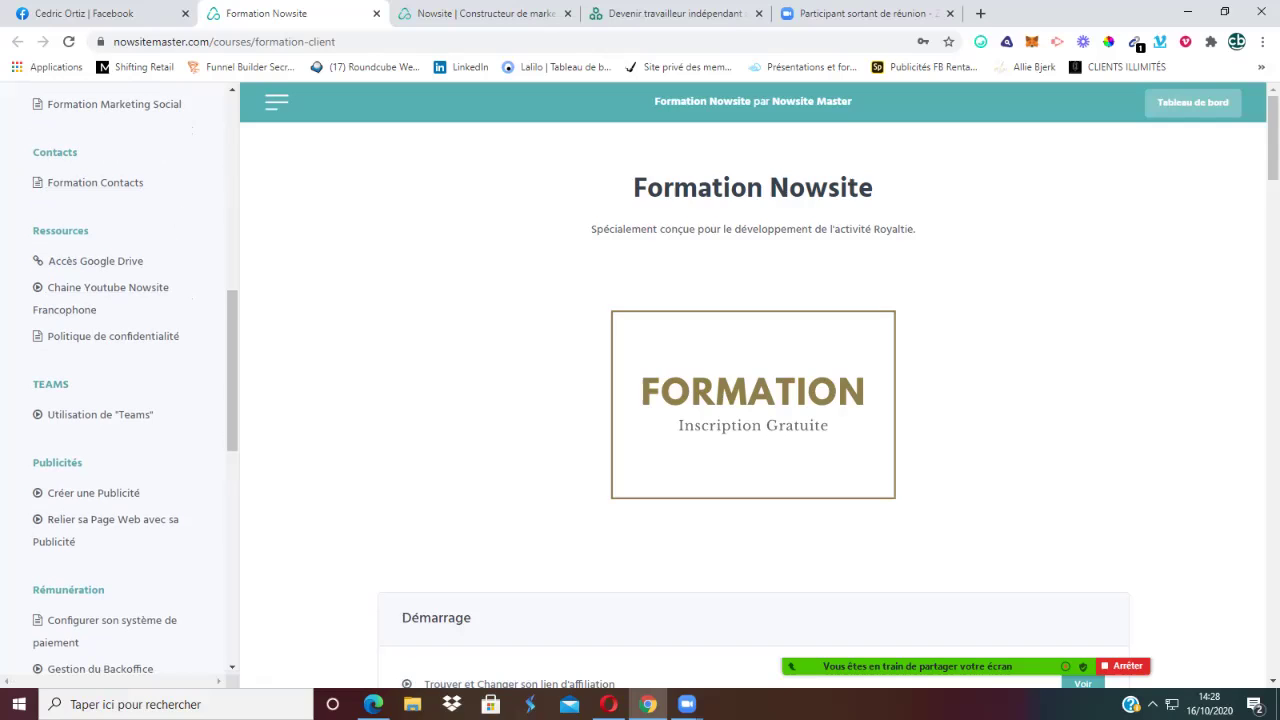
{"action": "scroll", "coordinate": [110, 300], "scroll_direction": "down", "scroll_amount": 1}
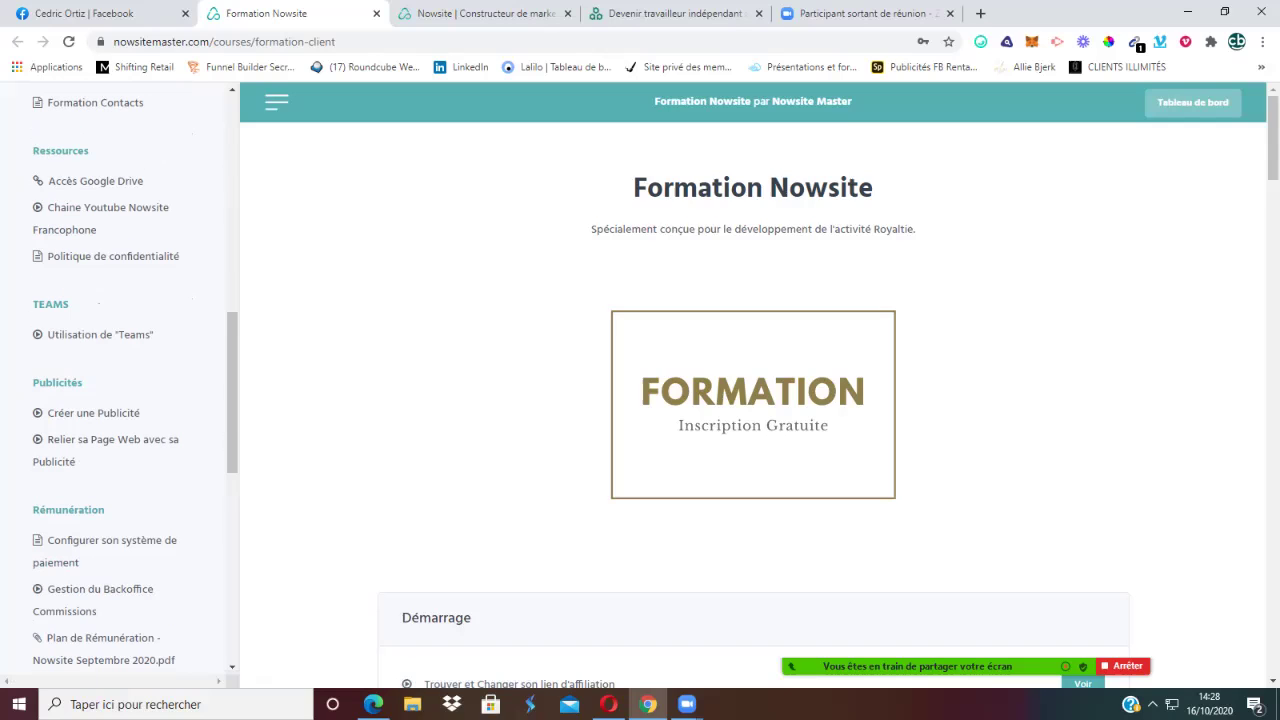
{"action": "scroll", "coordinate": [135, 384], "scroll_direction": "down", "scroll_amount": 1}
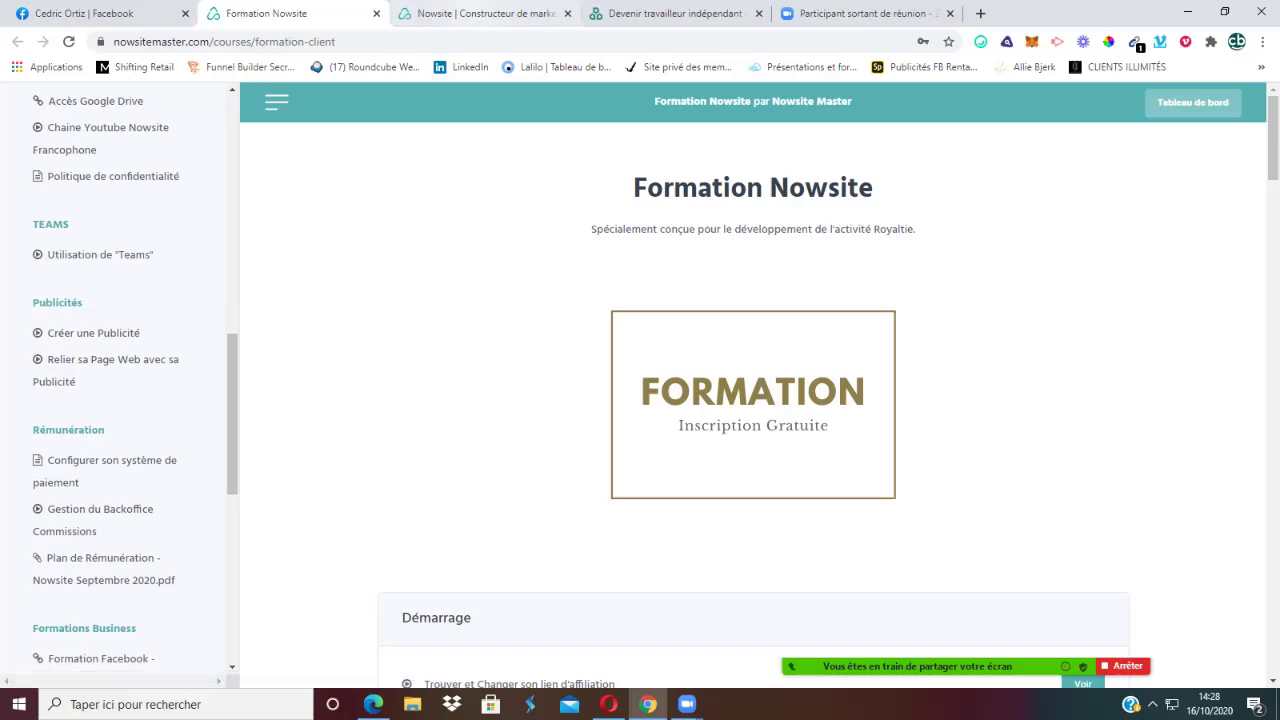
{"action": "left_click", "coordinate": [480, 13]}
{"action": "key", "text": "ctrl+shift+Tab"}
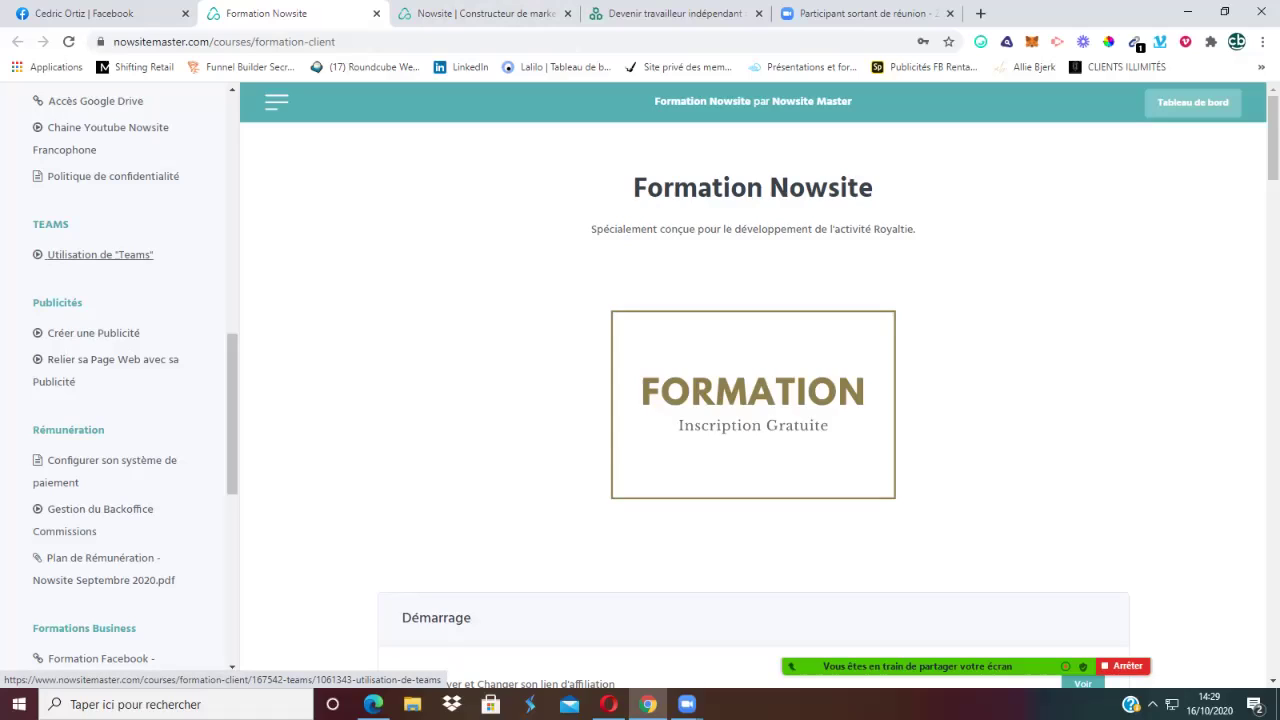
Step: Examine the rest of the course outline, from Publicités and Rémunération through Formations Business to Formation Spéciale
{"action": "scroll", "coordinate": [100, 254], "scroll_direction": "down", "scroll_amount": 1}
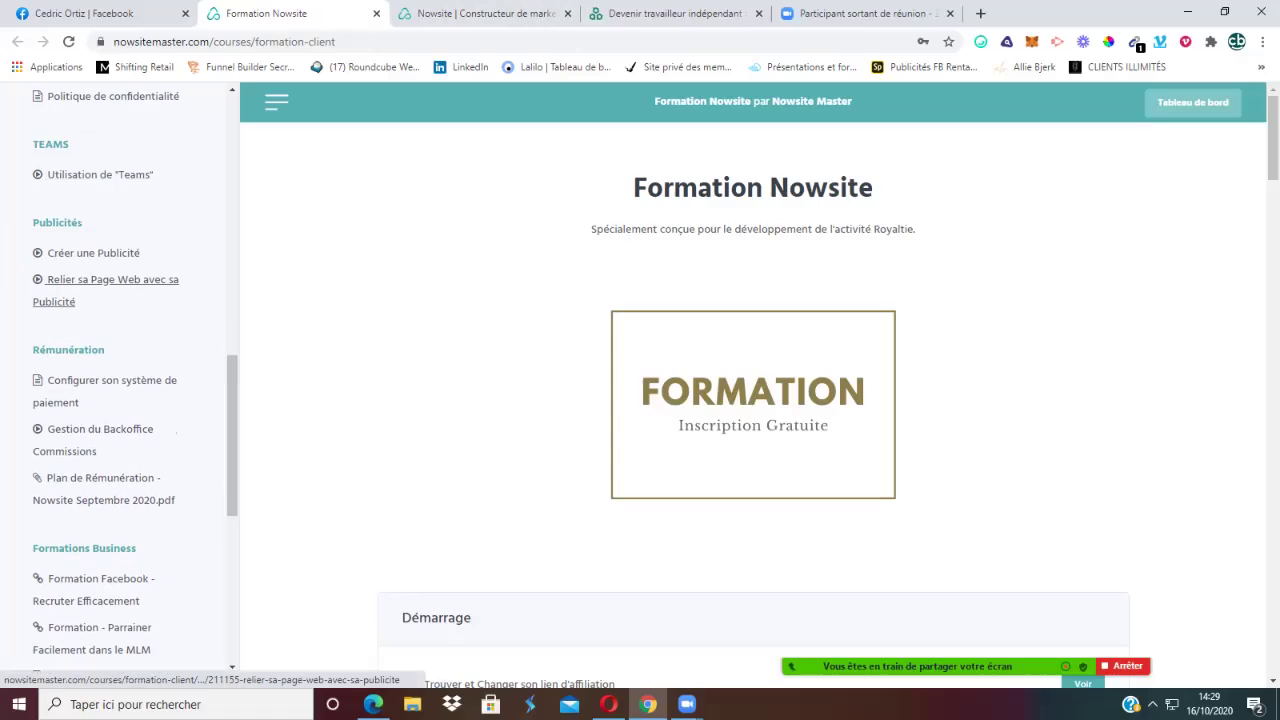
{"action": "scroll", "coordinate": [110, 280], "scroll_direction": "down", "scroll_amount": 3}
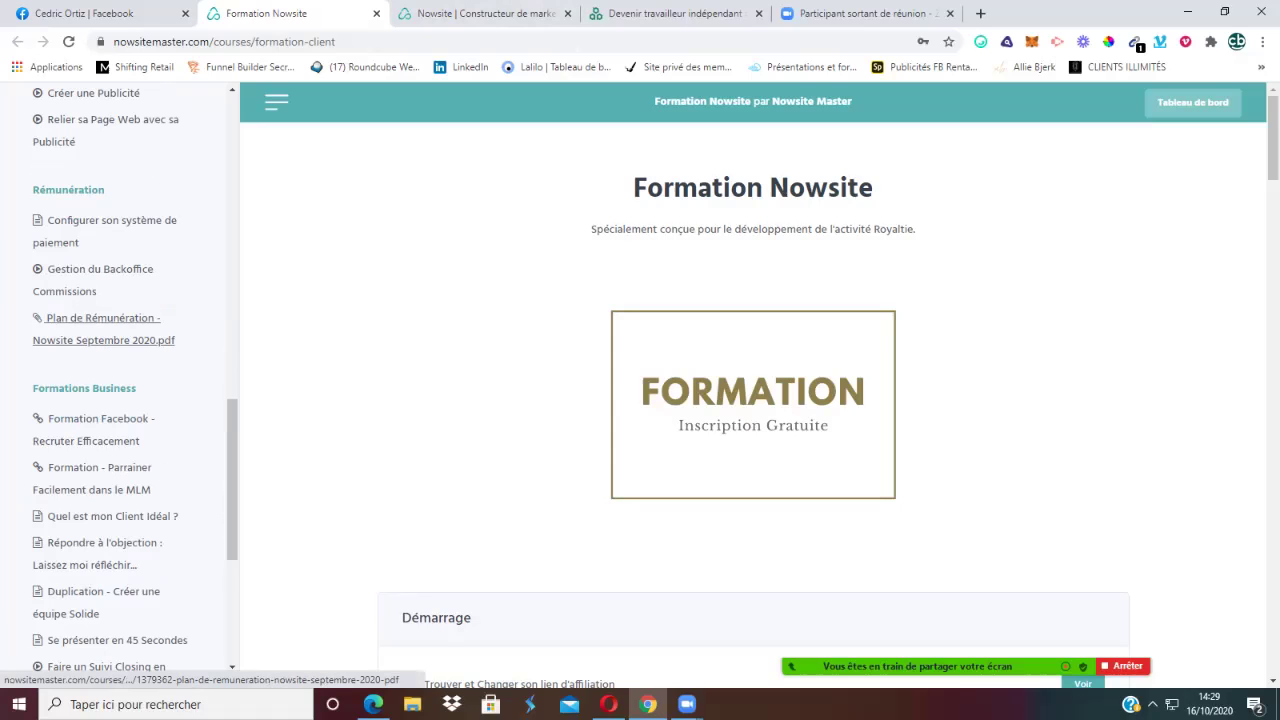
{"action": "scroll", "coordinate": [95, 280], "scroll_direction": "down", "scroll_amount": 3}
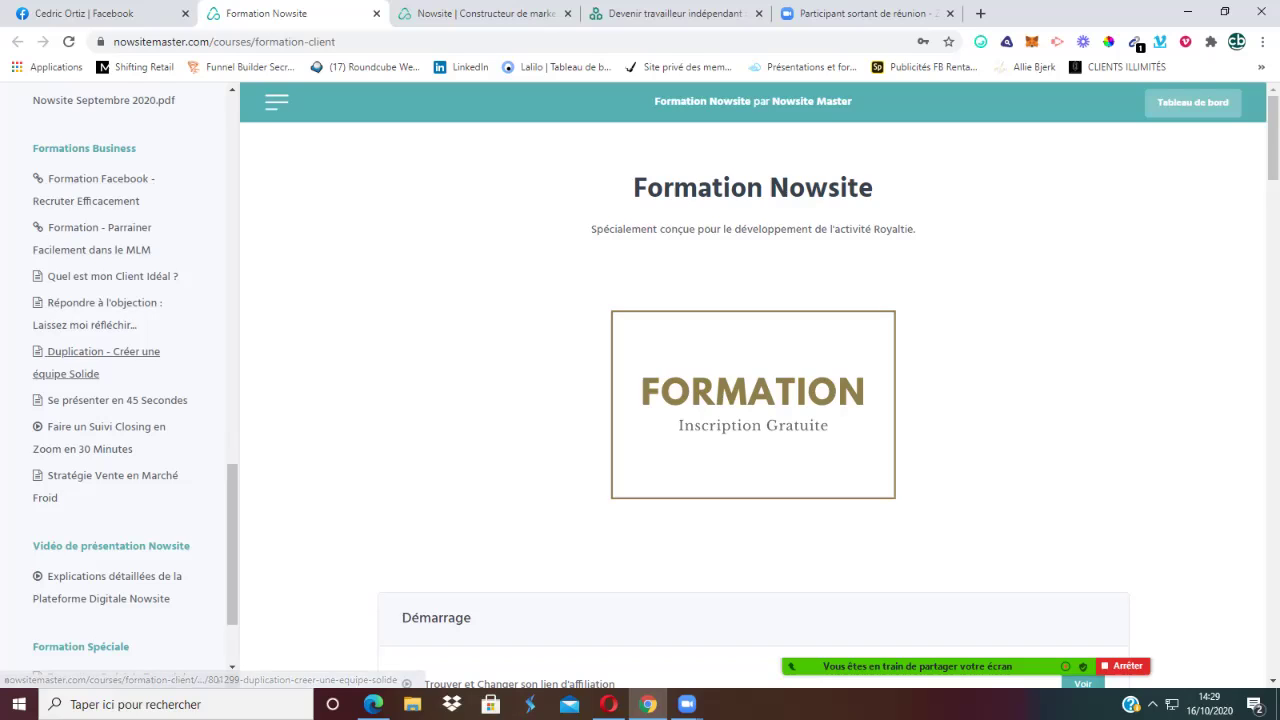
{"action": "scroll", "coordinate": [100, 310], "scroll_direction": "down", "scroll_amount": 3}
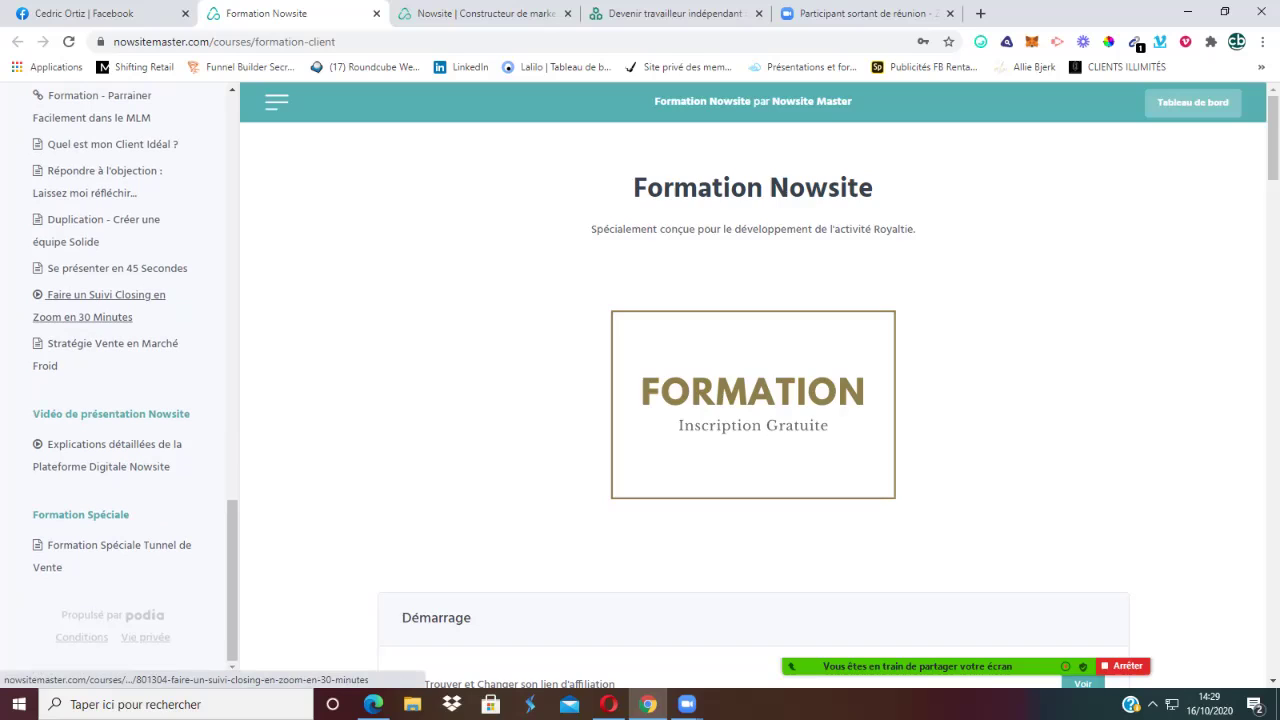
{"action": "scroll", "coordinate": [100, 320], "scroll_direction": "down", "scroll_amount": 1}
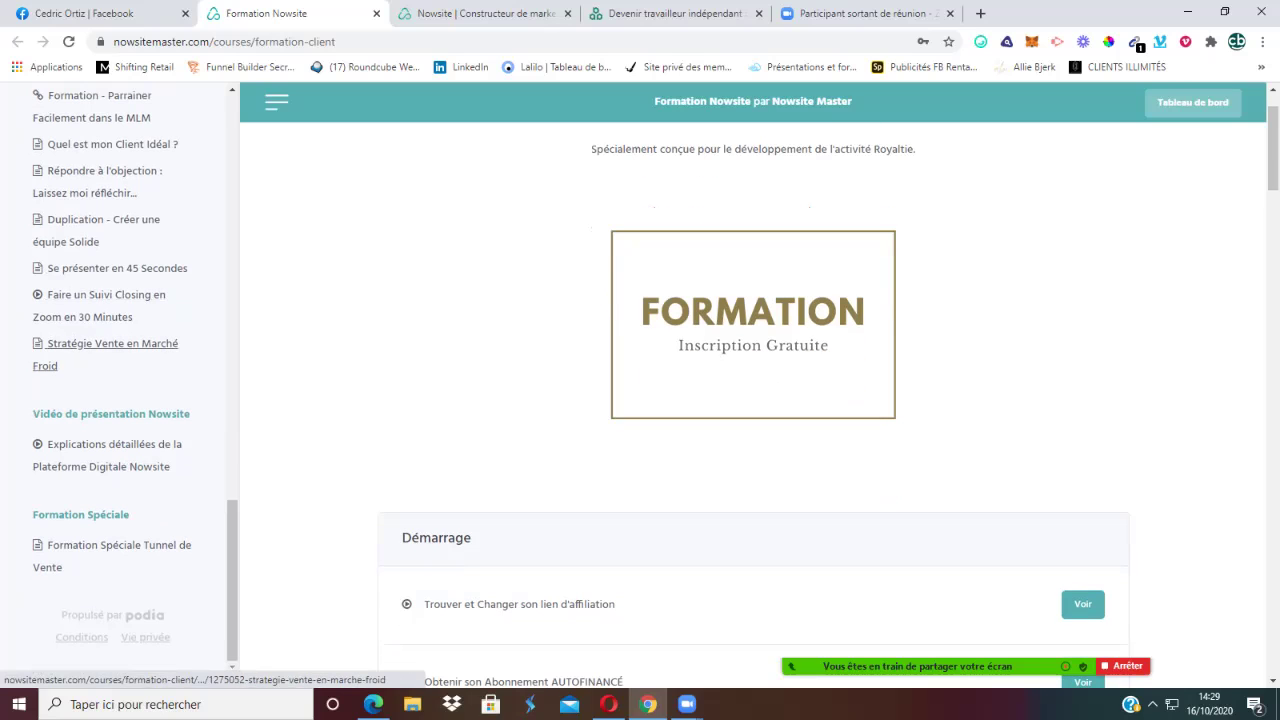
{"action": "scroll", "coordinate": [110, 444], "scroll_direction": "down", "scroll_amount": 2}
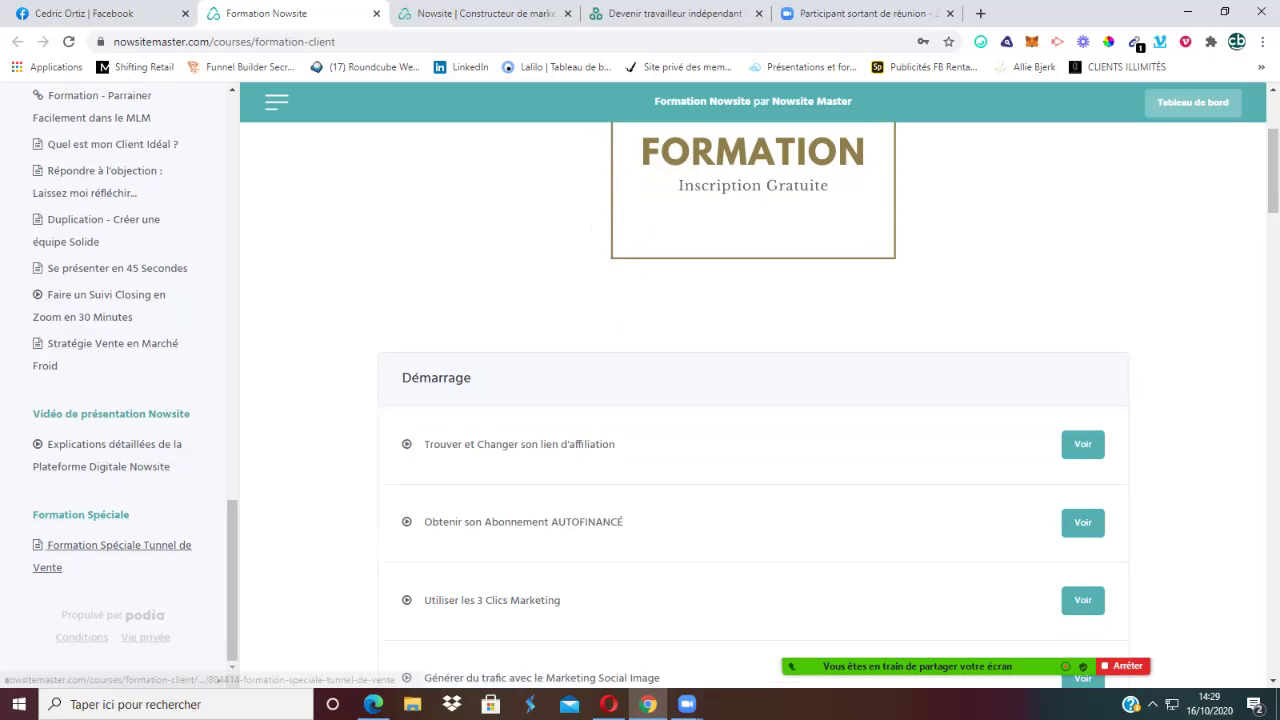
Step: Open the "Formation Spéciale Tunnel de Vente" lesson and read its instructions for obtaining the training free of charge
{"action": "left_click", "coordinate": [115, 545]}
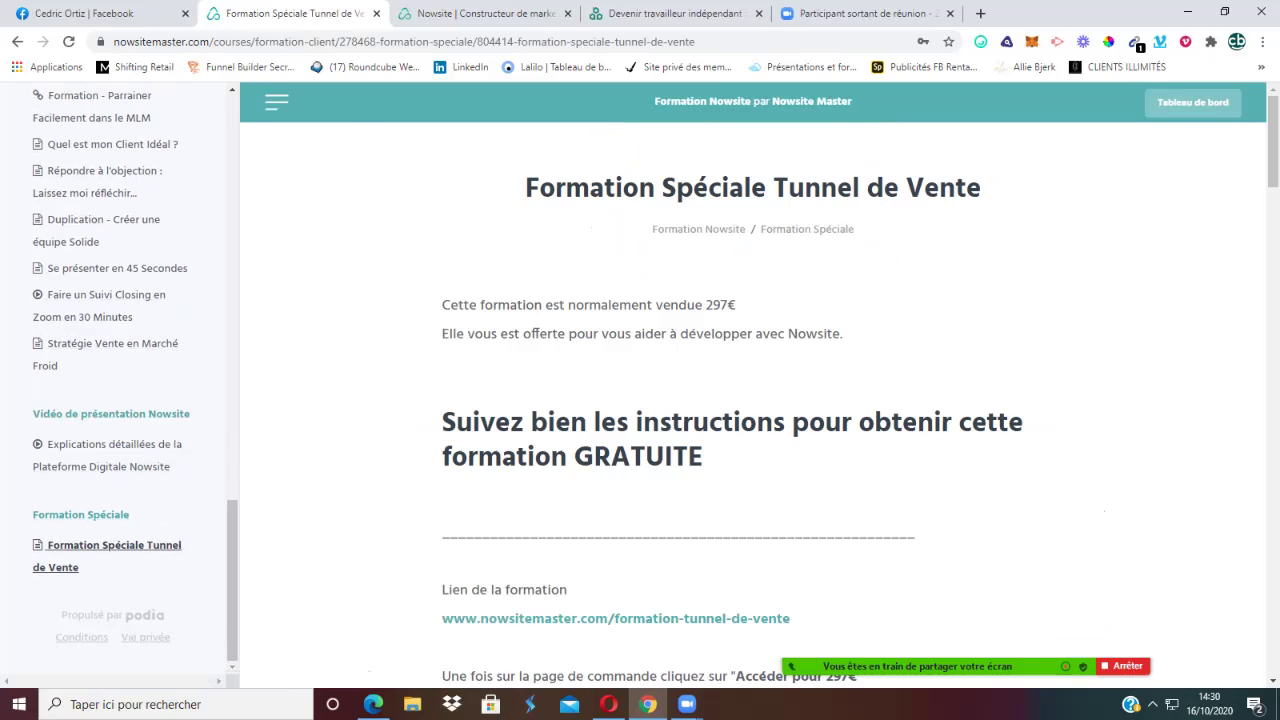
{"action": "scroll", "coordinate": [753, 400], "scroll_direction": "down", "scroll_amount": 2}
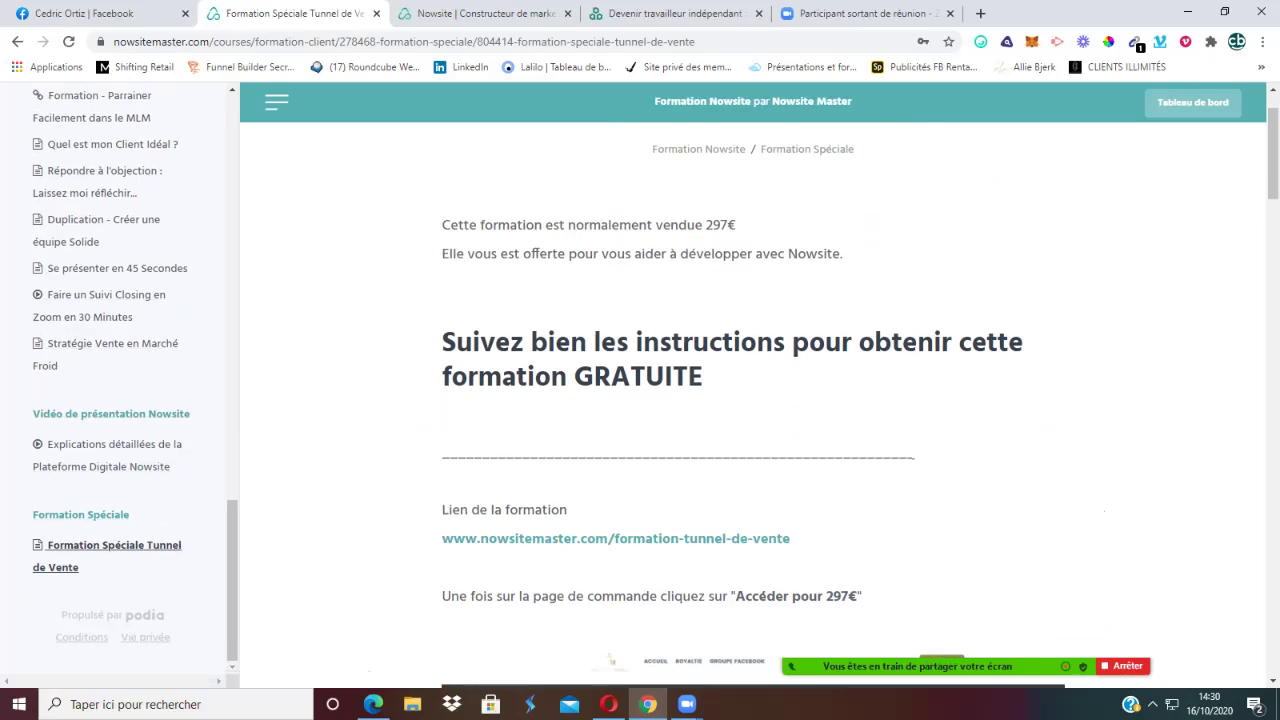
{"action": "scroll", "coordinate": [753, 400], "scroll_direction": "down", "scroll_amount": 3}
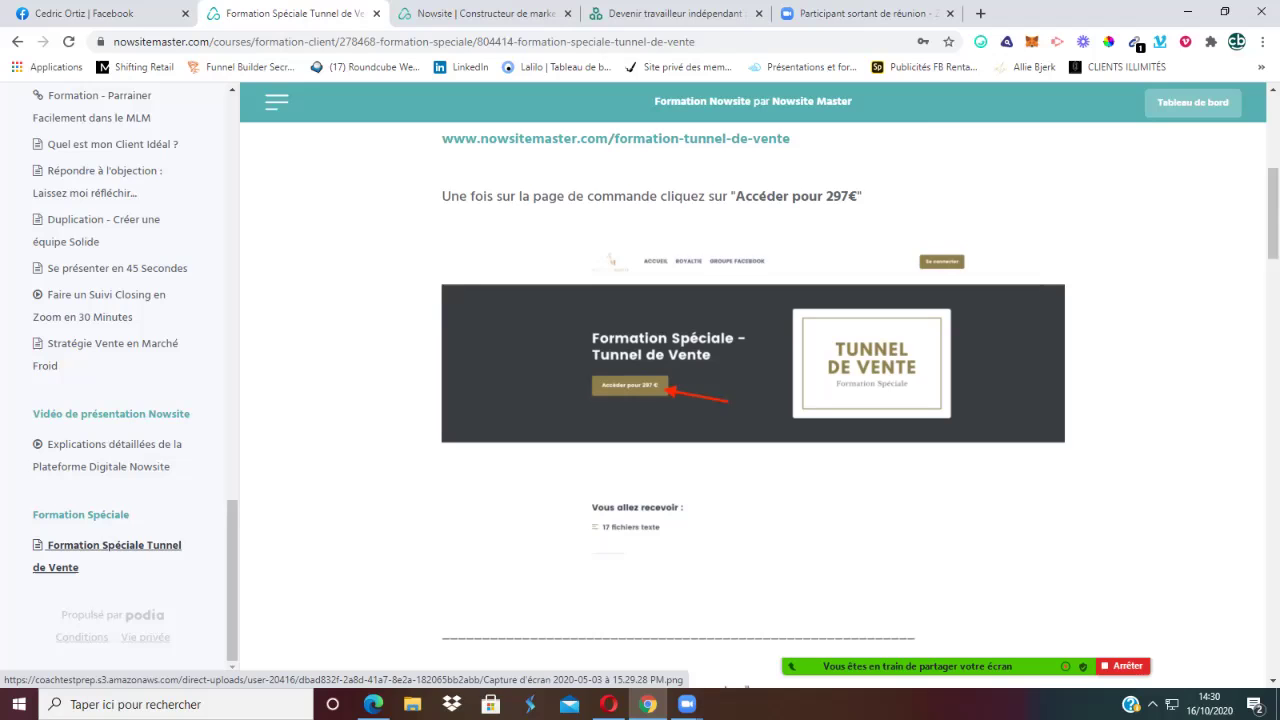
{"action": "scroll", "coordinate": [753, 400], "scroll_direction": "up", "scroll_amount": 5}
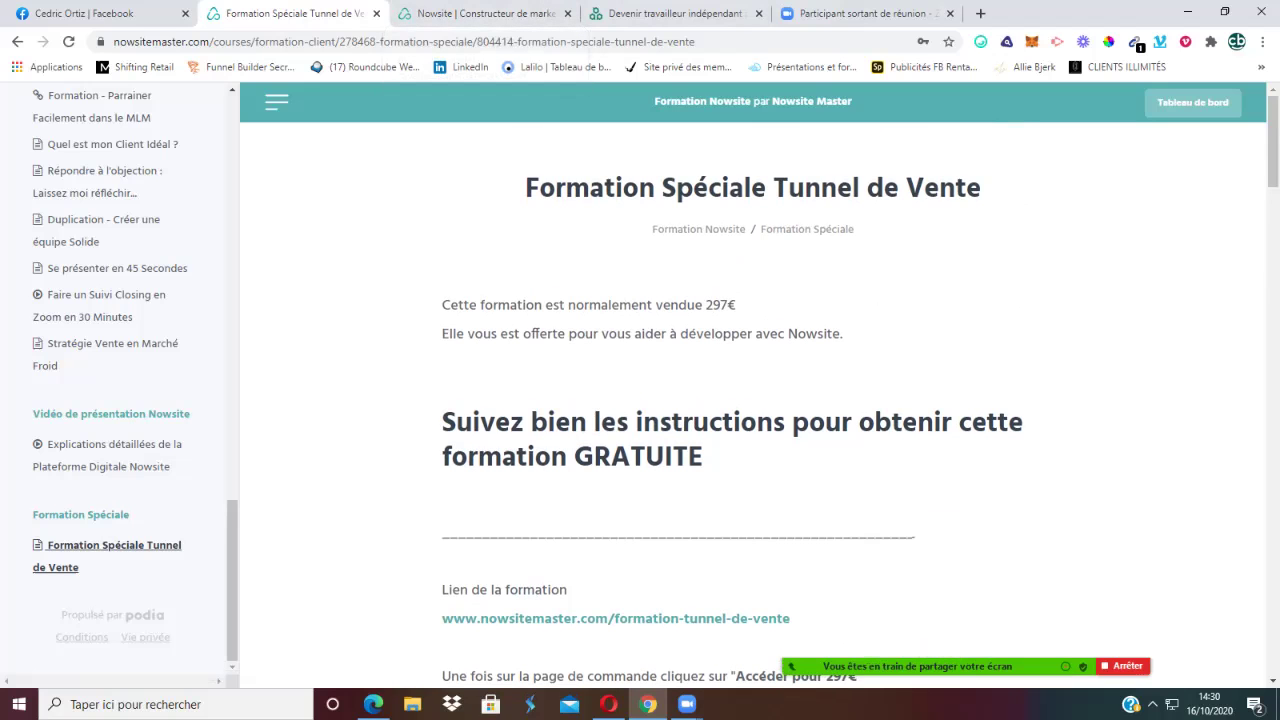
{"action": "scroll", "coordinate": [135, 375], "scroll_direction": "up", "scroll_amount": 15}
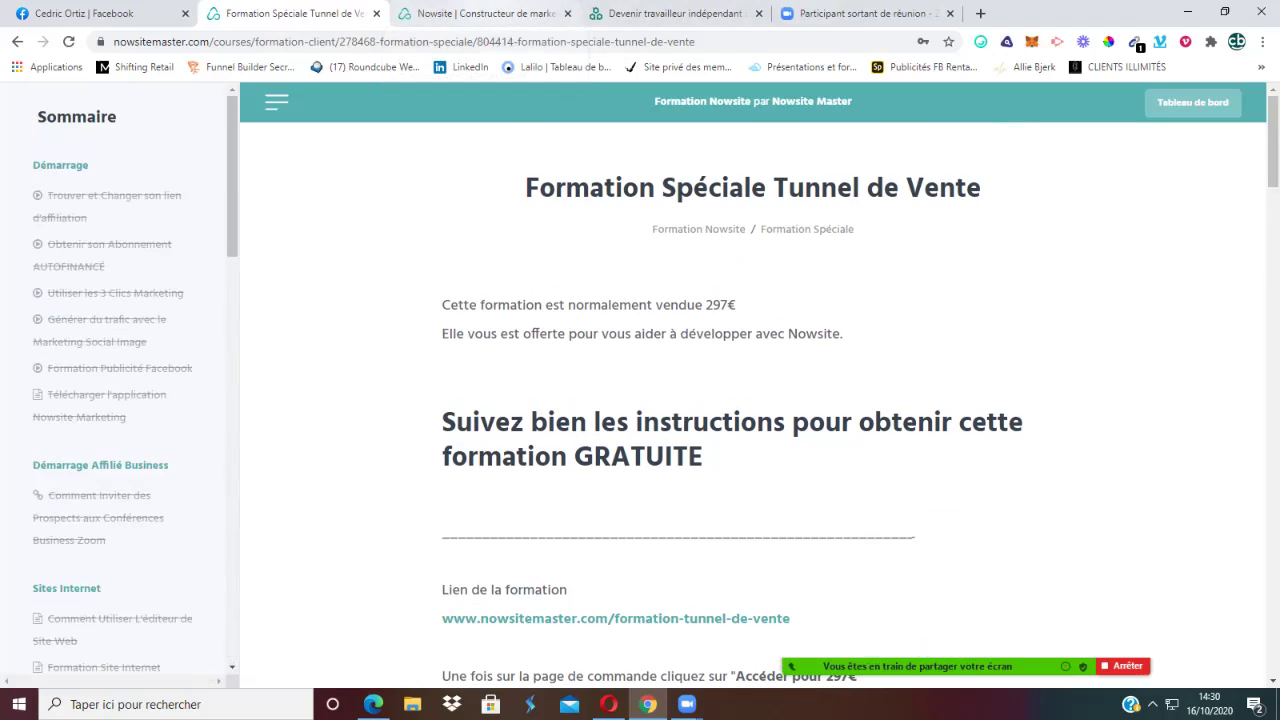
Step: Switch to Nowsite and open the shared content of the Royal Team in the Teams section
{"action": "left_click", "coordinate": [480, 13]}
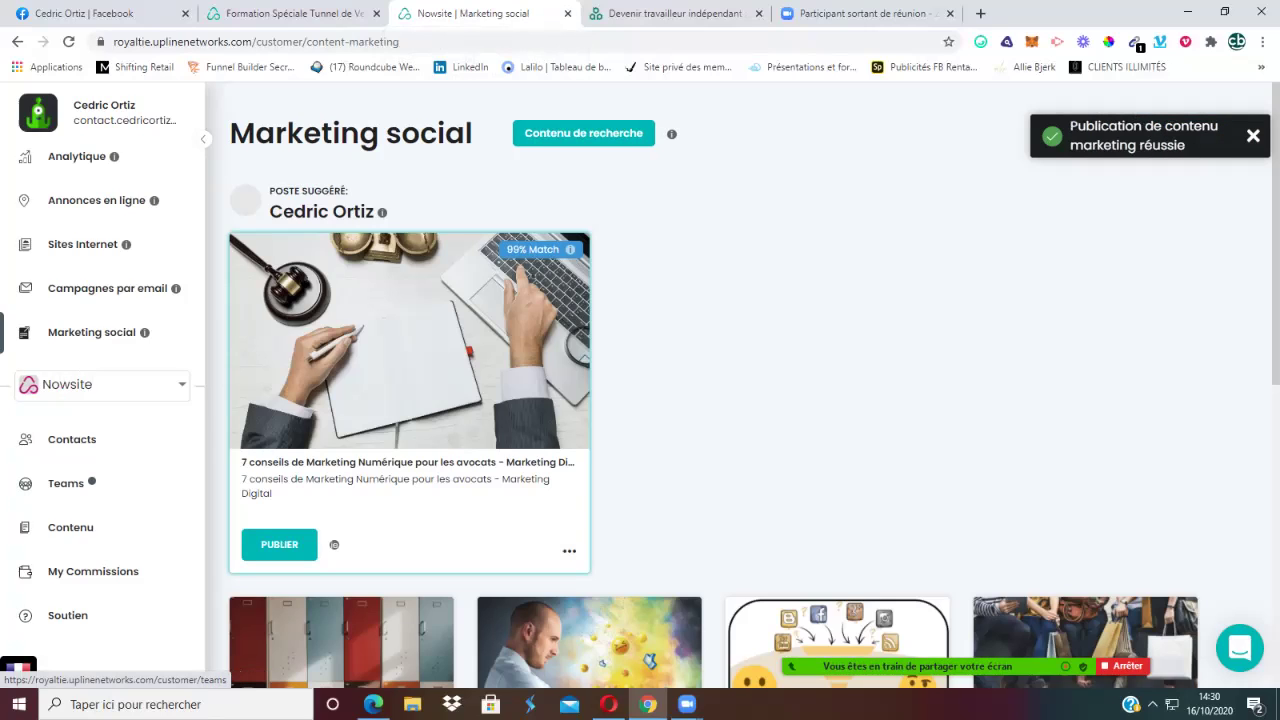
{"action": "left_click", "coordinate": [66, 483]}
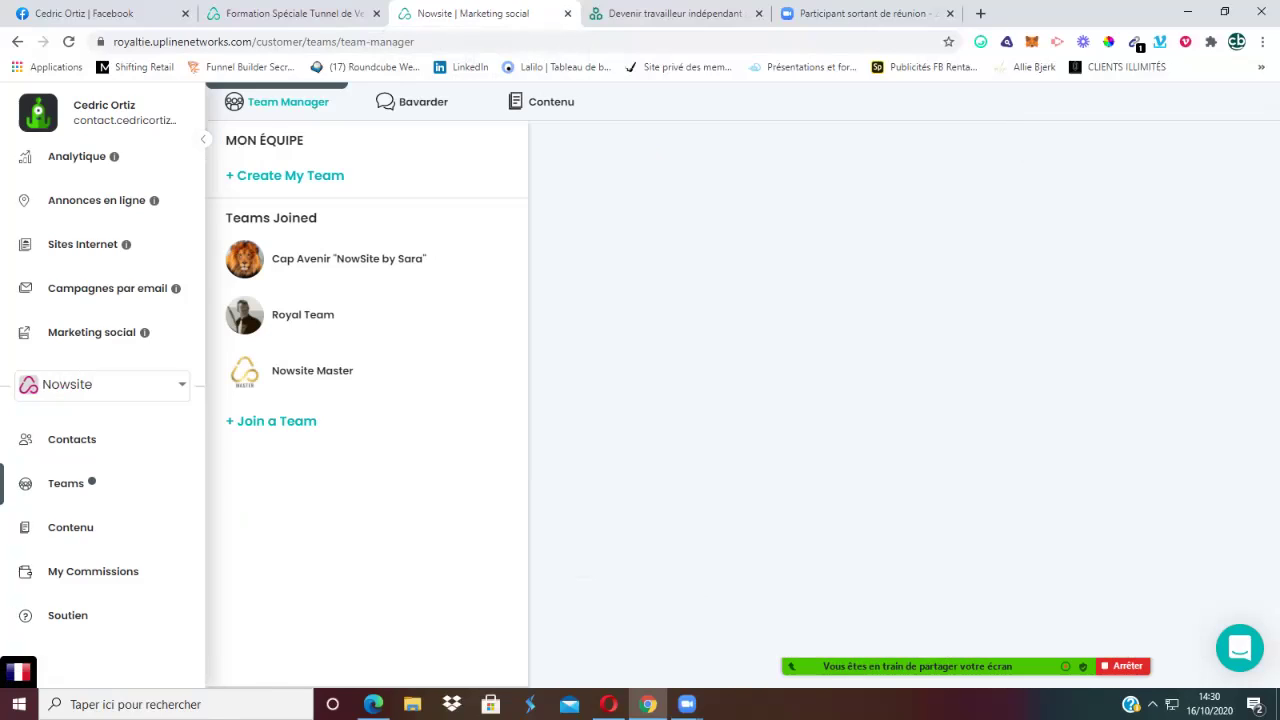
{"action": "left_click", "coordinate": [541, 101]}
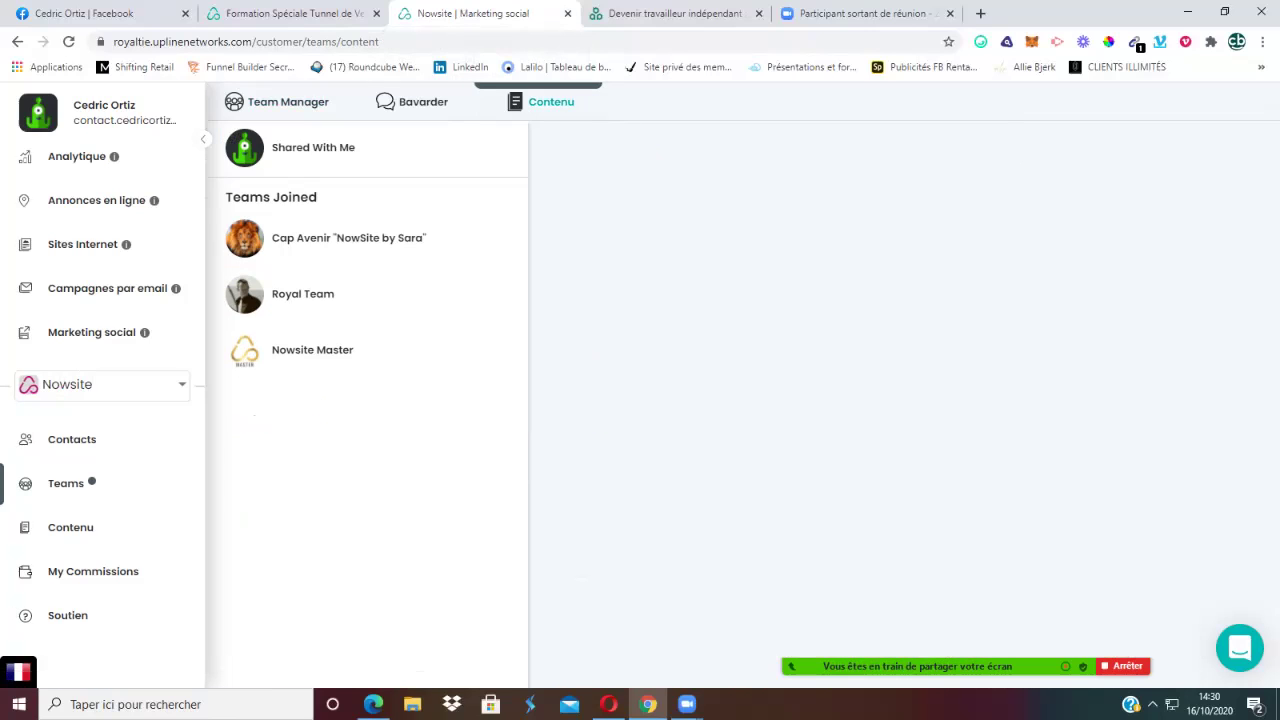
{"action": "left_click", "coordinate": [303, 293]}
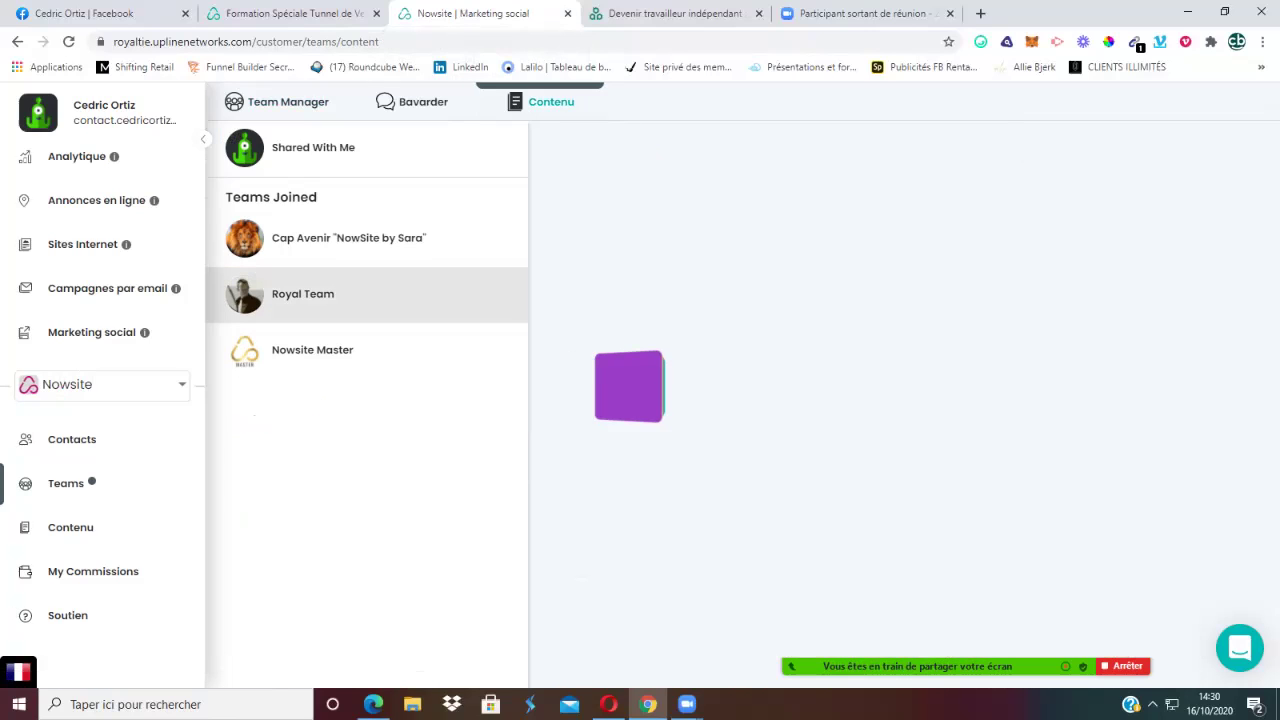
Step: Choose the "Tunnel de Vente MLM 2" template in the team's website content and add it to the own websites
{"action": "scroll", "coordinate": [900, 400], "scroll_direction": "down", "scroll_amount": 1}
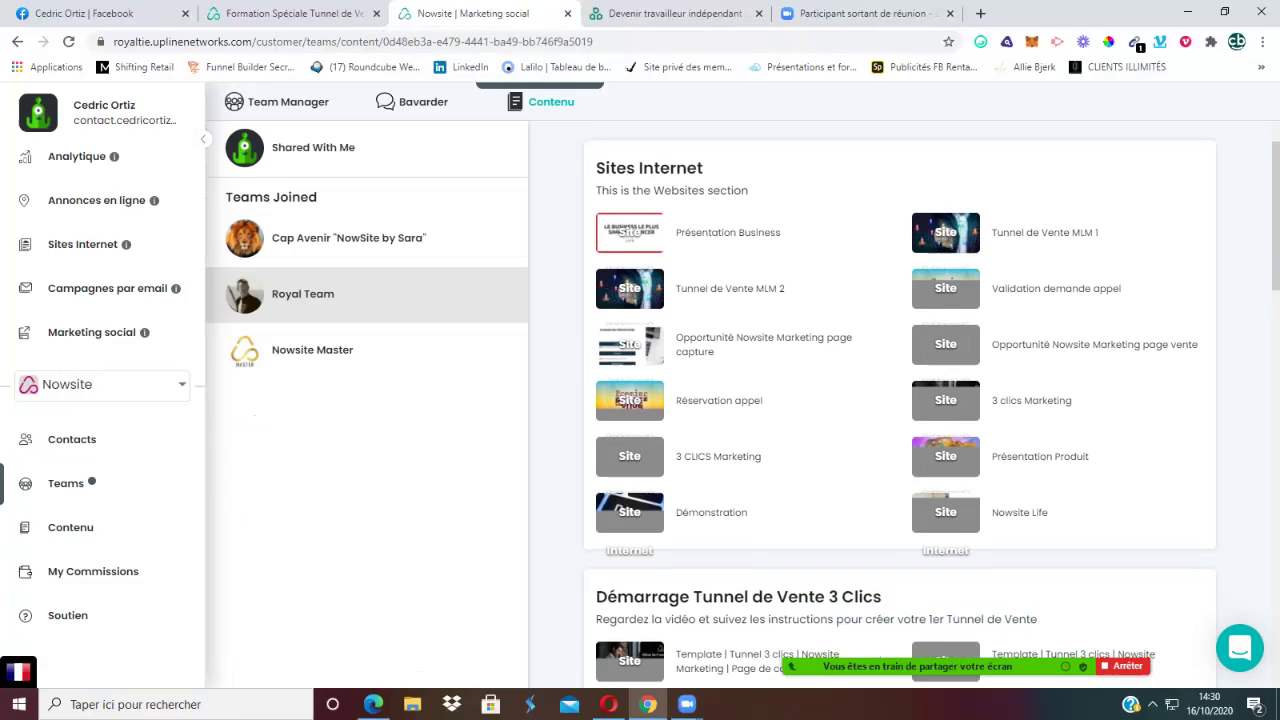
{"action": "scroll", "coordinate": [900, 400], "scroll_direction": "down", "scroll_amount": 1}
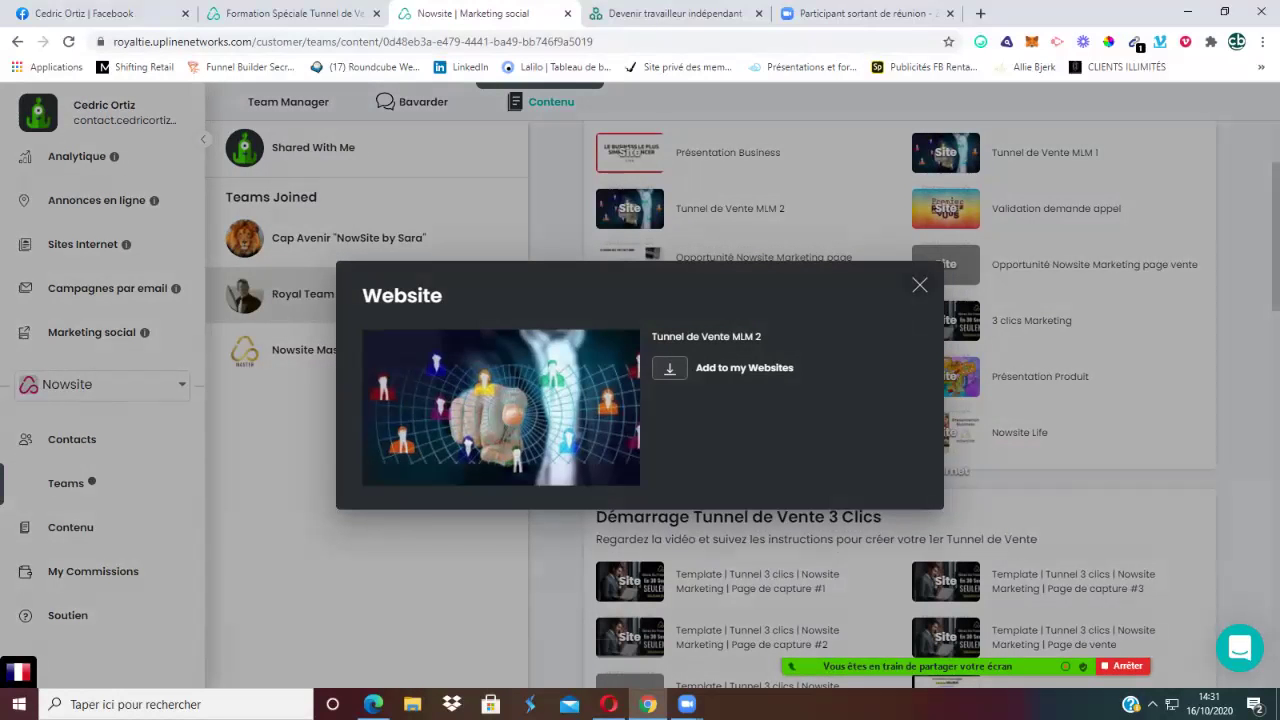
{"action": "key", "text": "Escape"}
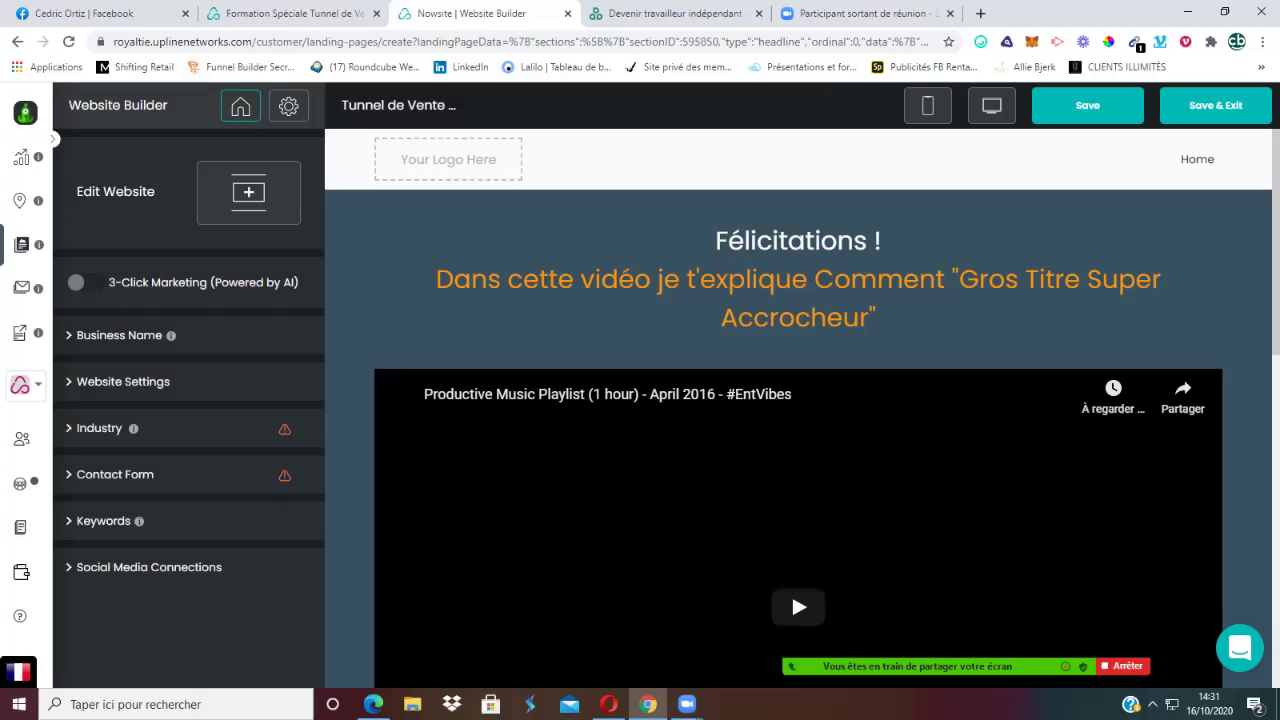
Step: Review the sales funnel template in the Website Builder, from its headline and video to the start and call-booking buttons
{"action": "scroll", "coordinate": [798, 400], "scroll_direction": "down", "scroll_amount": 6}
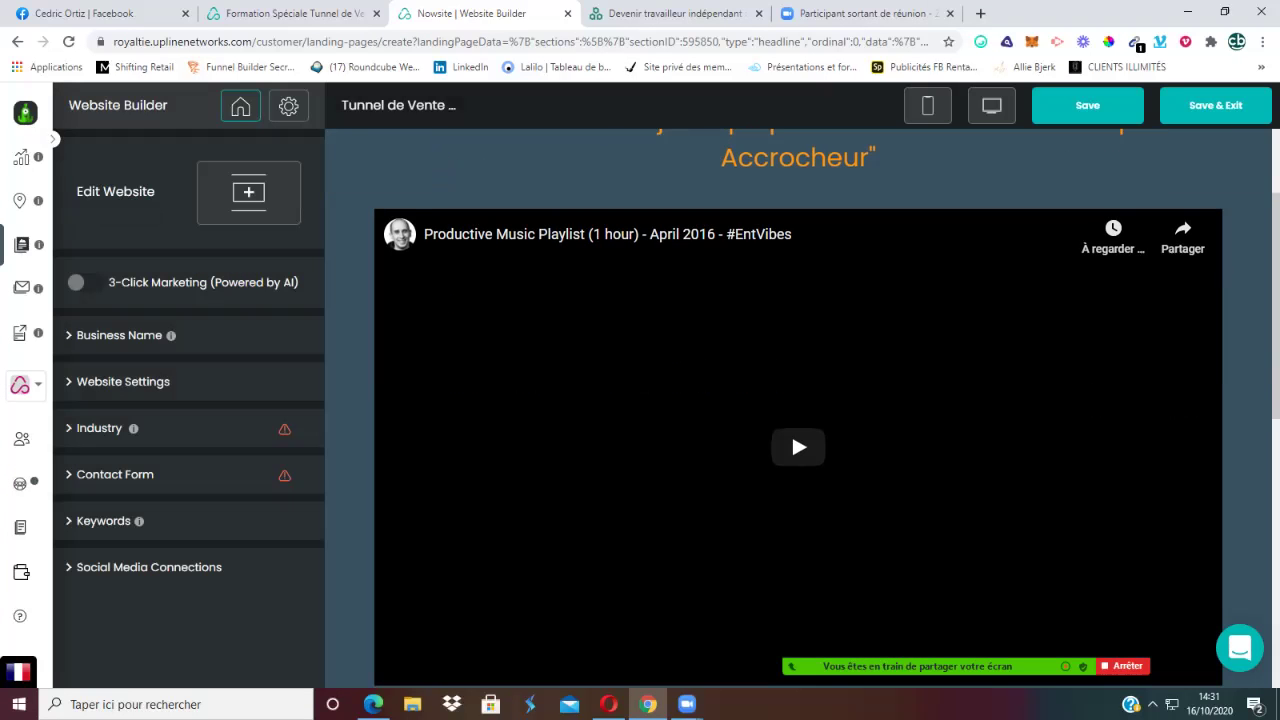
{"action": "scroll", "coordinate": [798, 400], "scroll_direction": "down", "scroll_amount": 2}
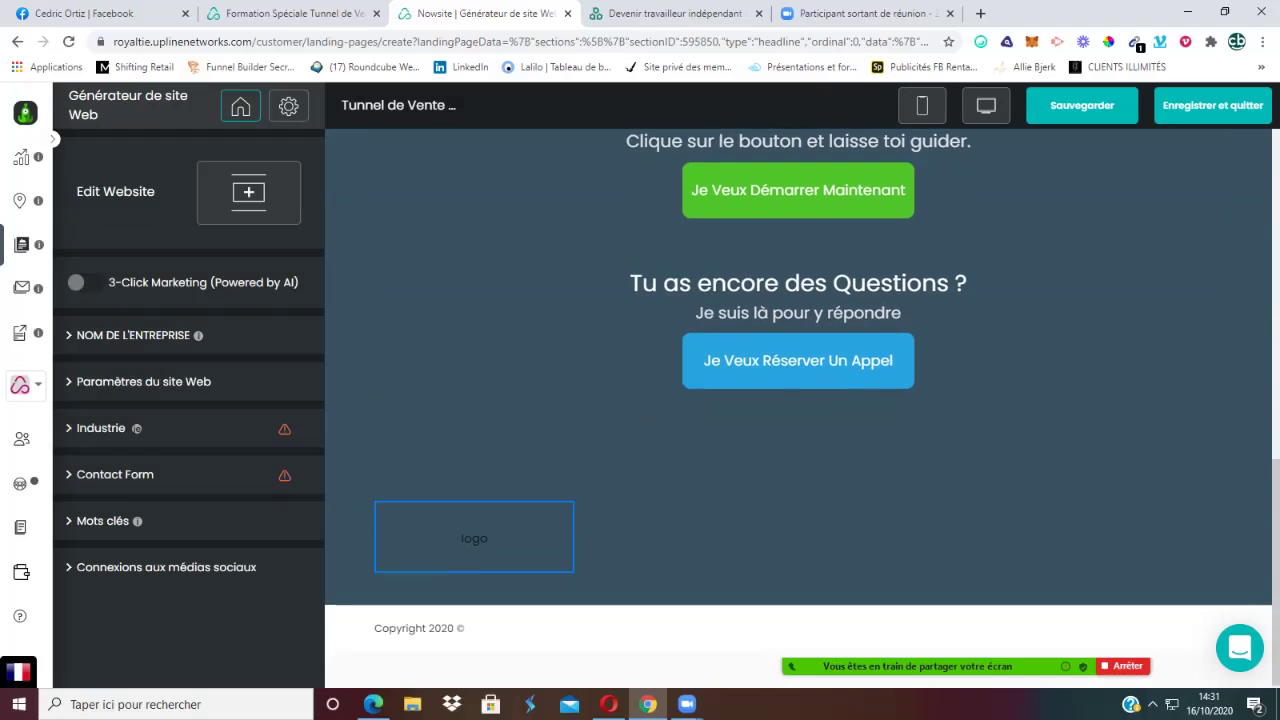
{"action": "scroll", "coordinate": [798, 400], "scroll_direction": "up", "scroll_amount": 6}
{"action": "scroll", "coordinate": [798, 400], "scroll_direction": "up", "scroll_amount": 4}
{"action": "scroll", "coordinate": [798, 400], "scroll_direction": "down", "scroll_amount": 7}
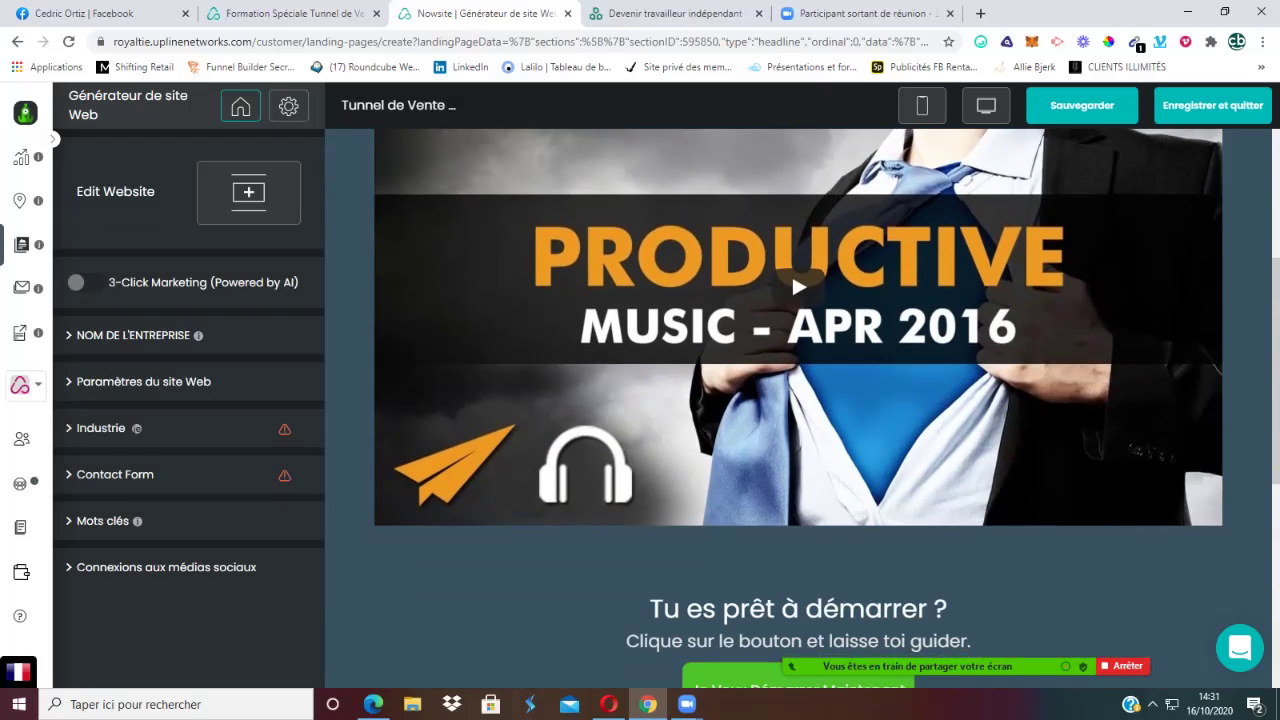
Step: Review the funnel page down to its logo and copyright footer, and browse the content blocks available for adding to the website
{"action": "scroll", "coordinate": [798, 400], "scroll_direction": "down", "scroll_amount": 1}
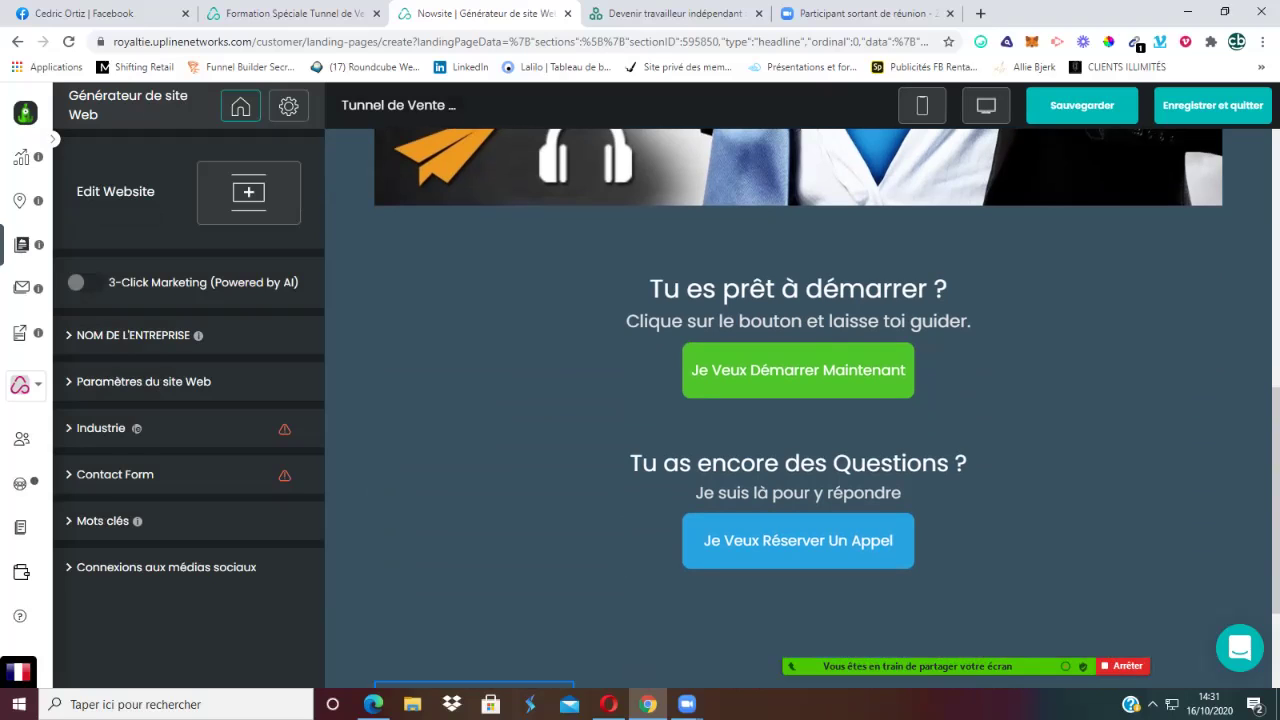
{"action": "scroll", "coordinate": [798, 400], "scroll_direction": "down", "scroll_amount": 3}
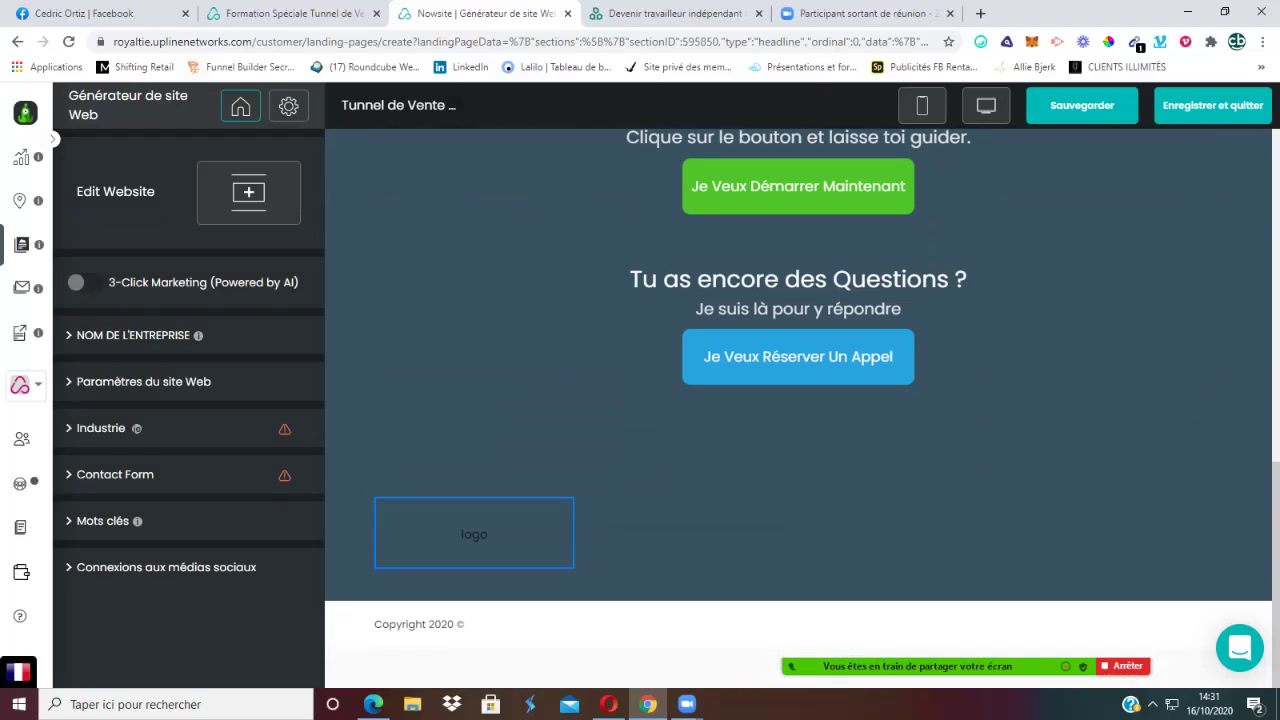
{"action": "scroll", "coordinate": [798, 400], "scroll_direction": "up", "scroll_amount": 10}
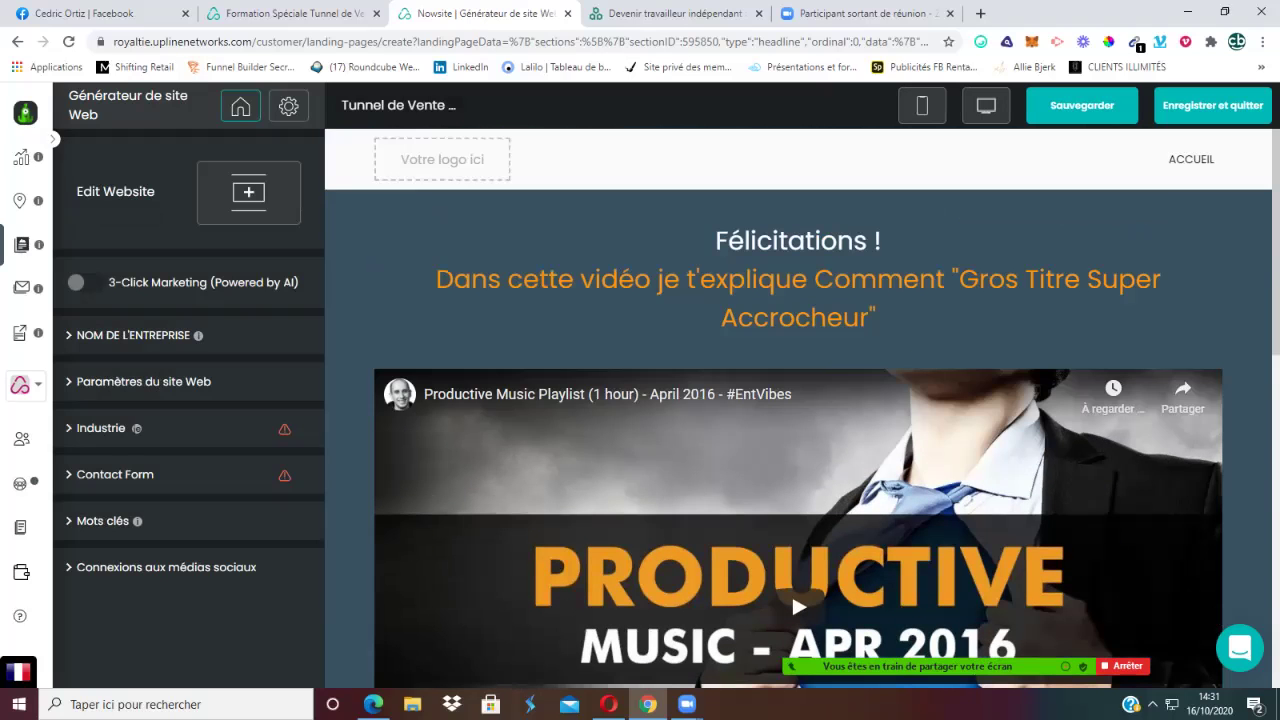
{"action": "scroll", "coordinate": [798, 400], "scroll_direction": "down", "scroll_amount": 6}
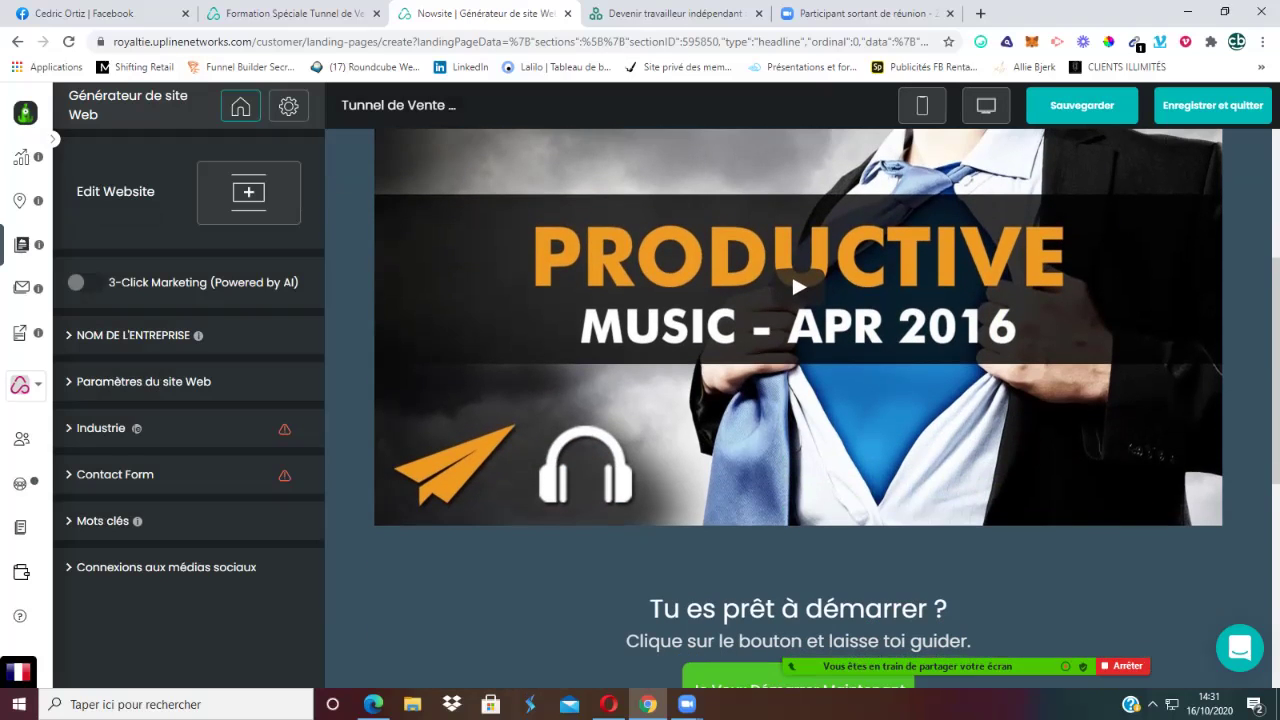
{"action": "left_click", "coordinate": [248, 192]}
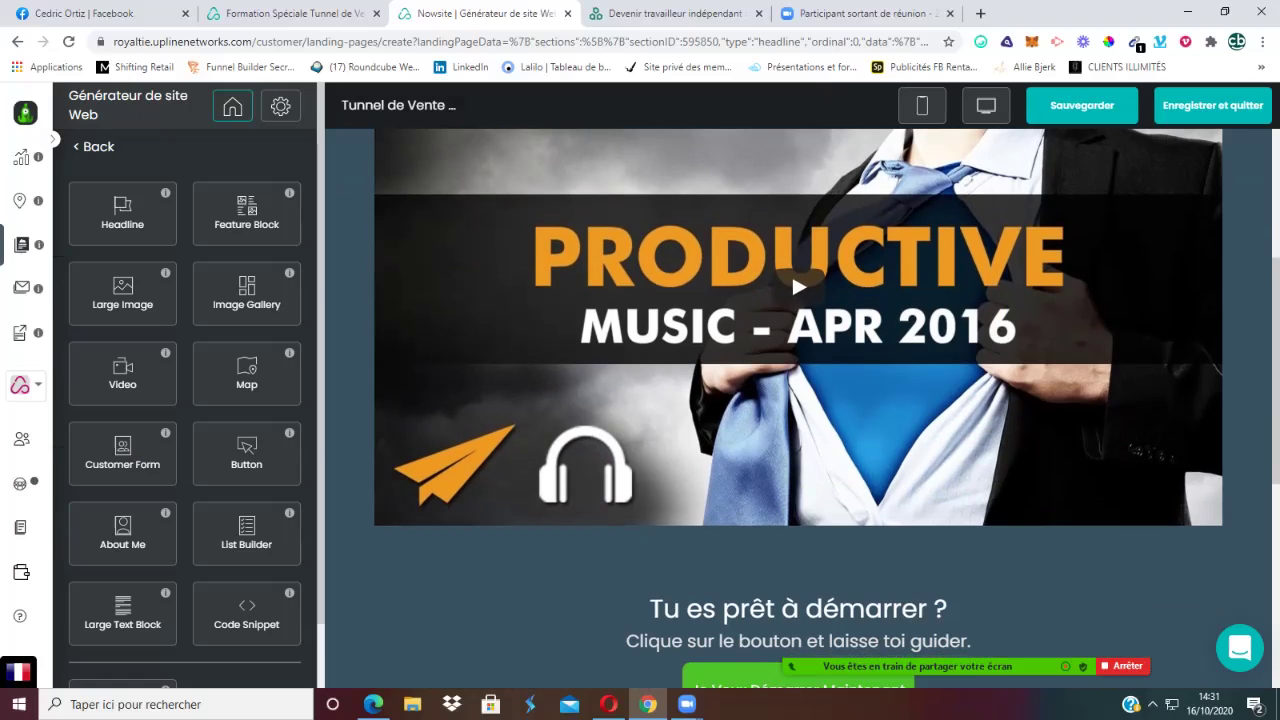
{"action": "scroll", "coordinate": [185, 400], "scroll_direction": "down", "scroll_amount": 1}
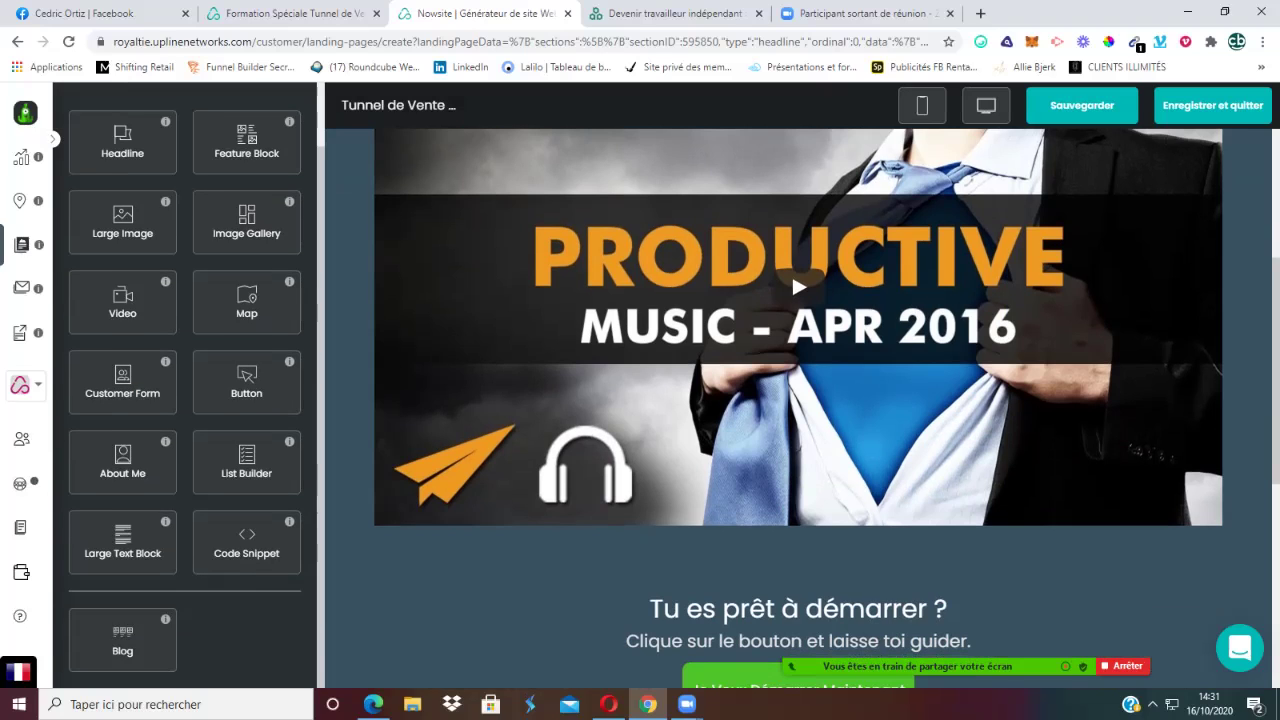
{"action": "scroll", "coordinate": [185, 400], "scroll_direction": "up", "scroll_amount": 1}
{"action": "left_click", "coordinate": [93, 146]}
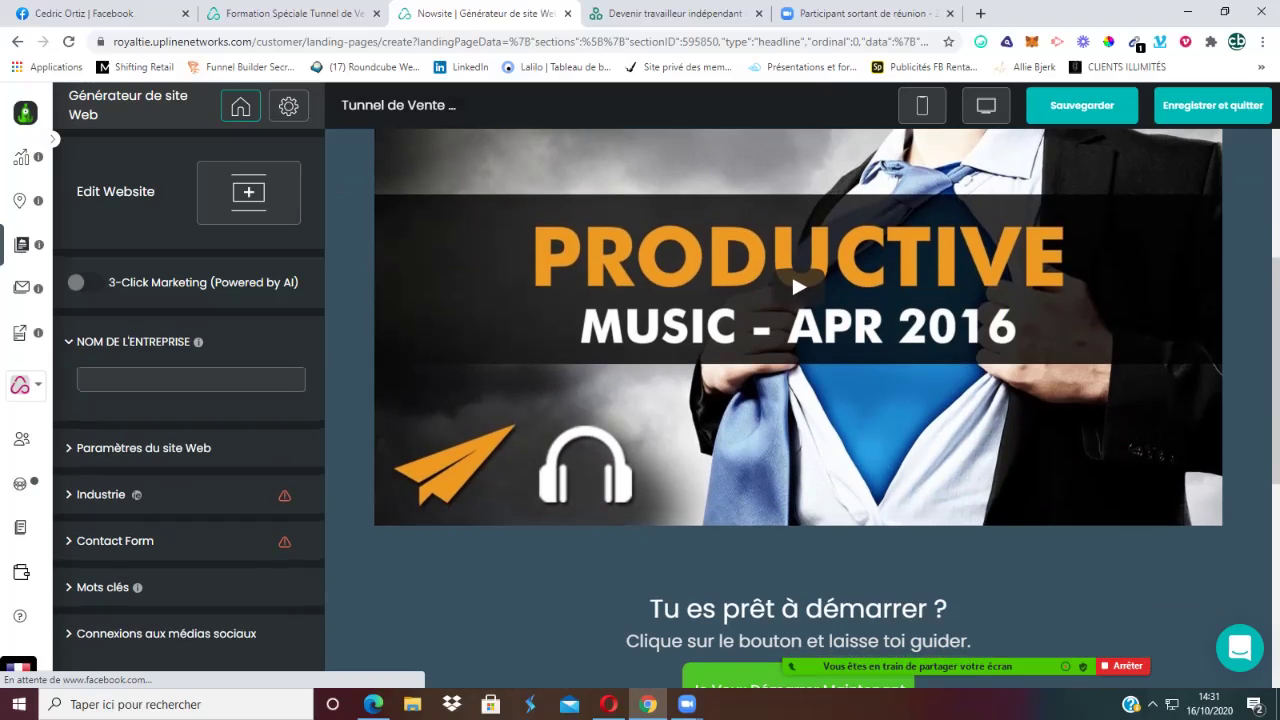
Step: Enter "production" as the now.site address in the website settings of the Tunnel de Vente MLM 2 site
{"action": "left_click", "coordinate": [143, 447]}
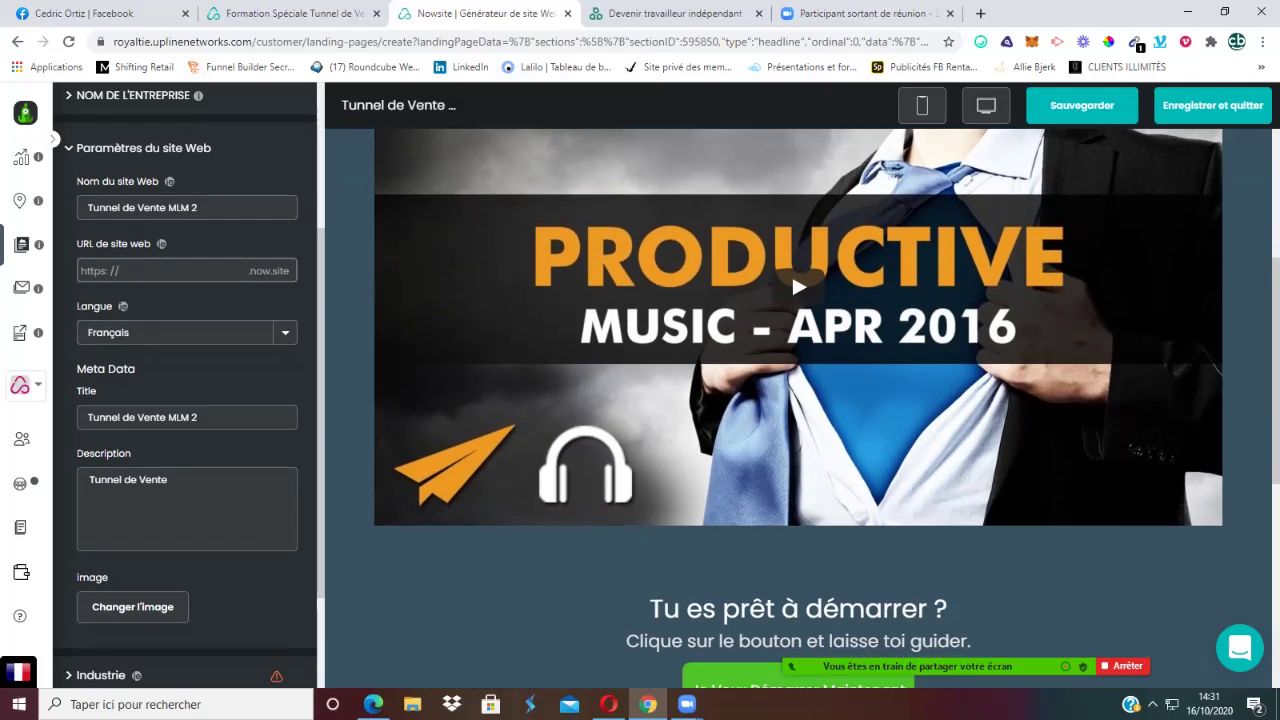
{"action": "type", "text": "pr"}
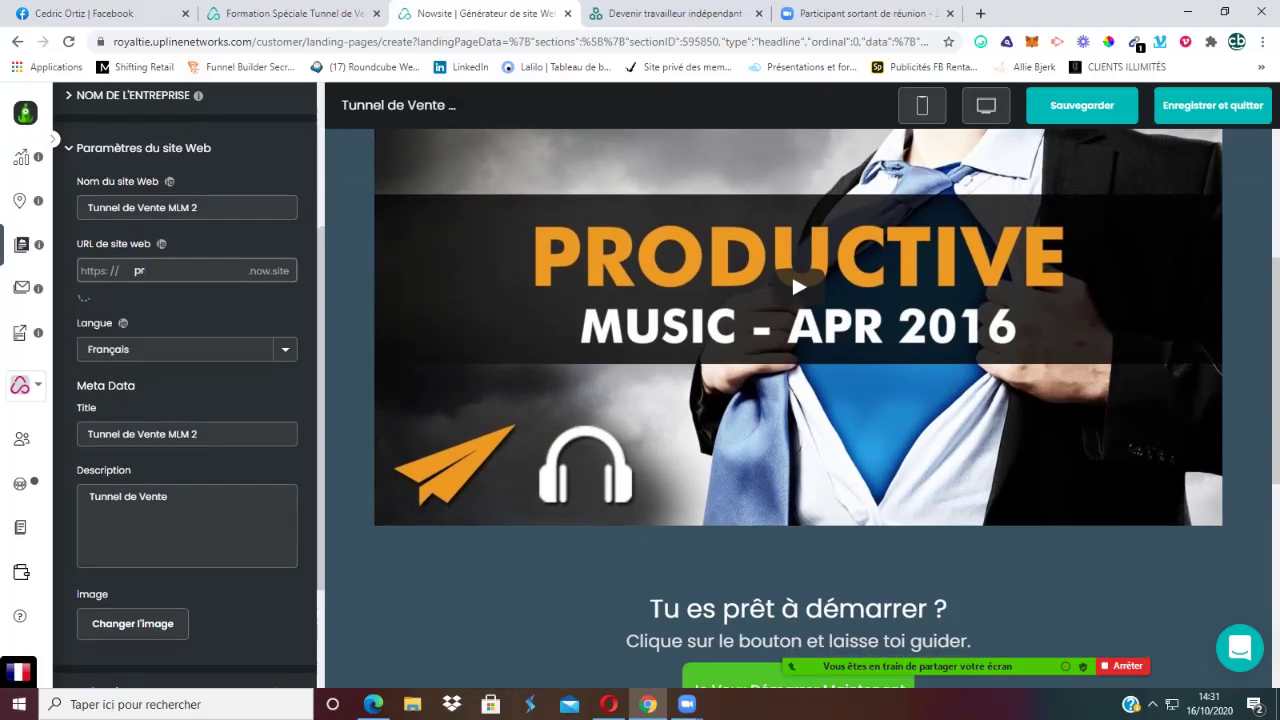
{"action": "type", "text": "oduction"}
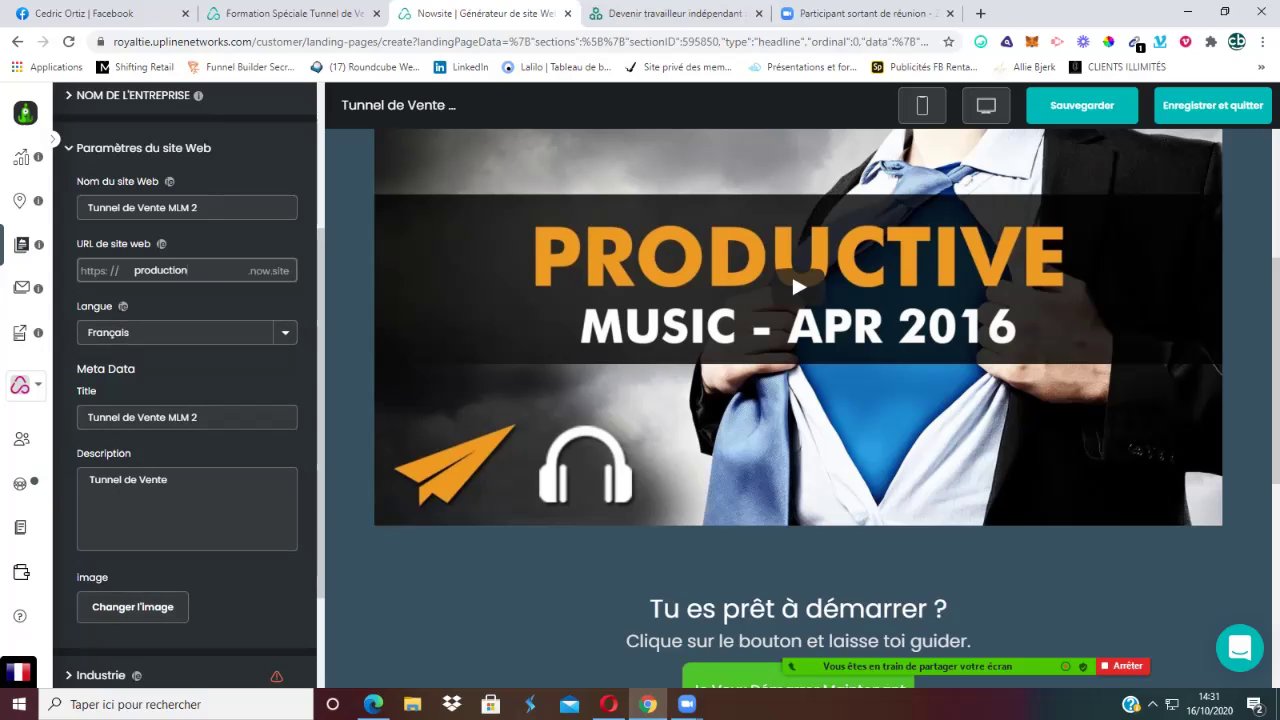
Step: Set the website's industry category to "Opportunité de revenu" with the sub-category "Affiliate Marketing", and save the website
{"action": "scroll", "coordinate": [189, 385], "scroll_direction": "down", "scroll_amount": 1}
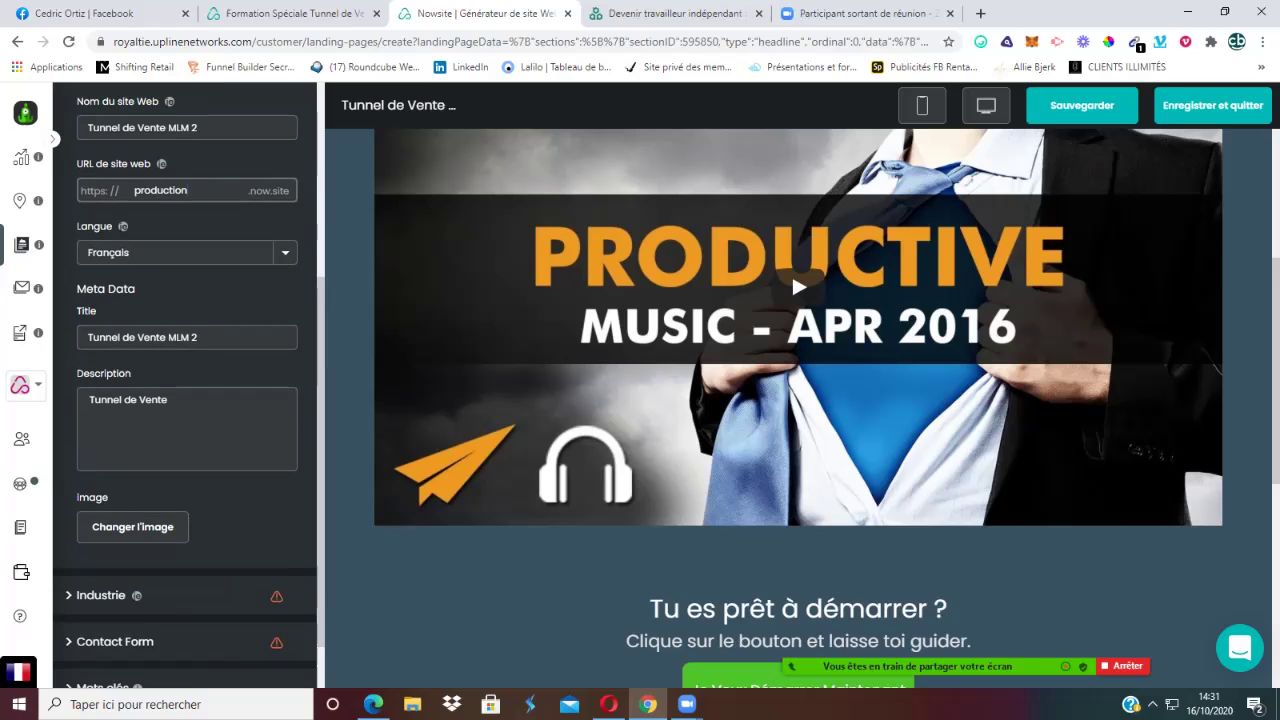
{"action": "scroll", "coordinate": [189, 385], "scroll_direction": "down", "scroll_amount": 1}
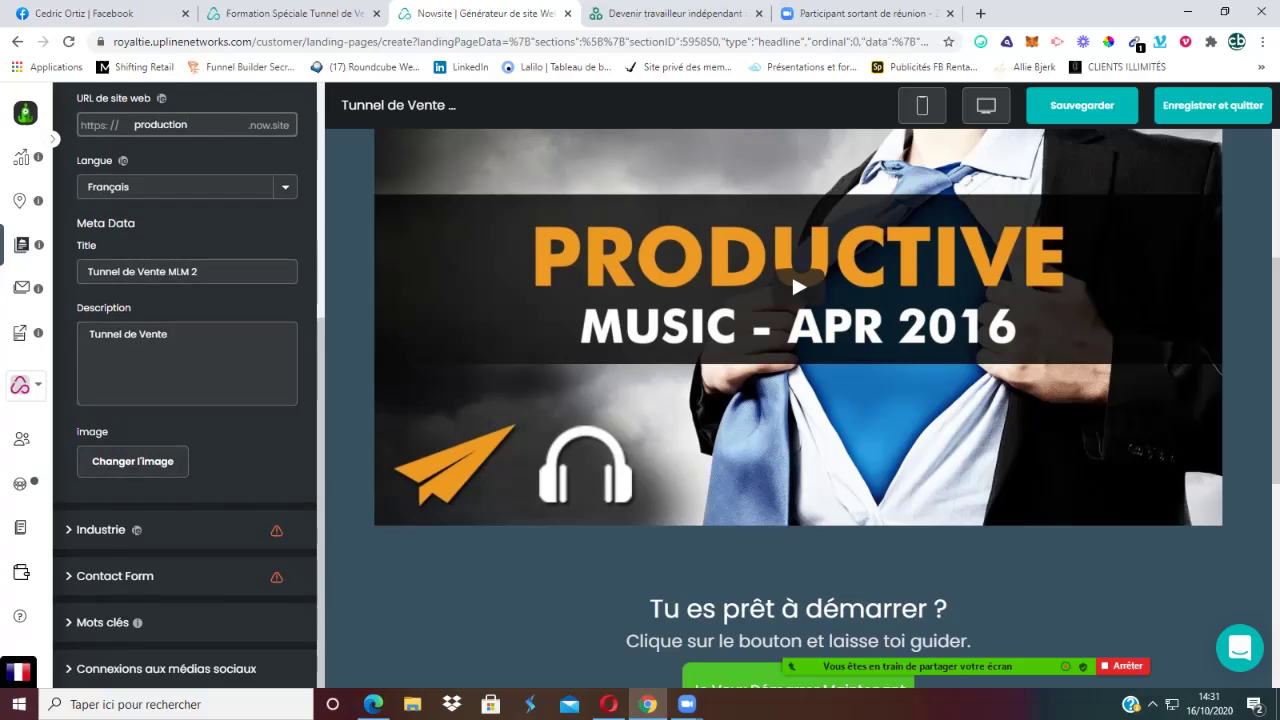
{"action": "left_click", "coordinate": [100, 529]}
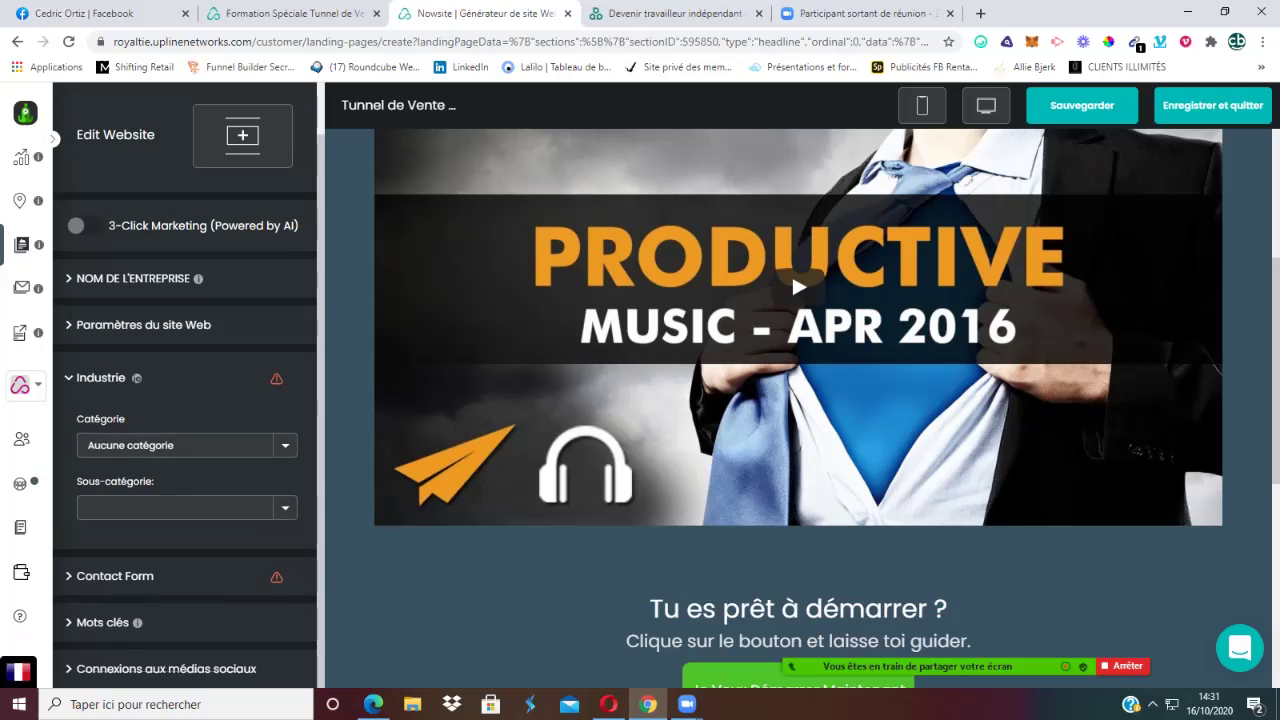
{"action": "left_click", "coordinate": [180, 445]}
{"action": "scroll", "coordinate": [180, 380], "scroll_direction": "down", "scroll_amount": 1}
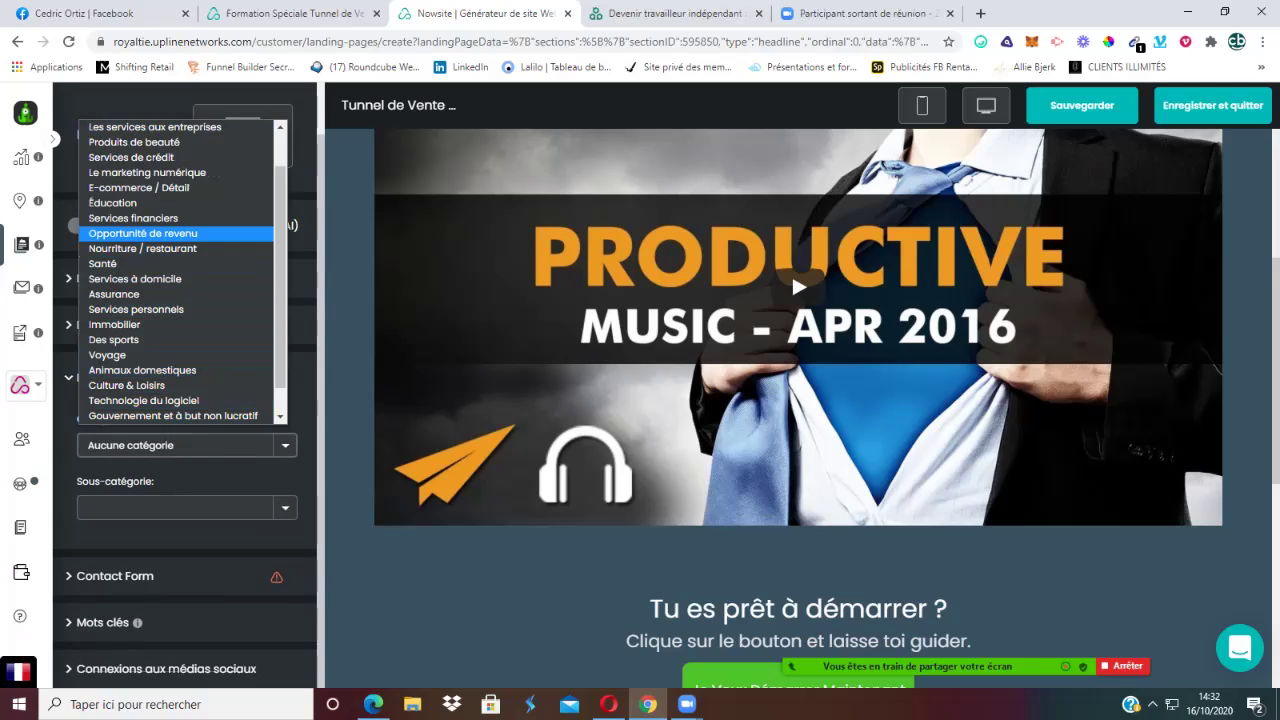
{"action": "left_click", "coordinate": [143, 233]}
{"action": "left_click", "coordinate": [180, 508]}
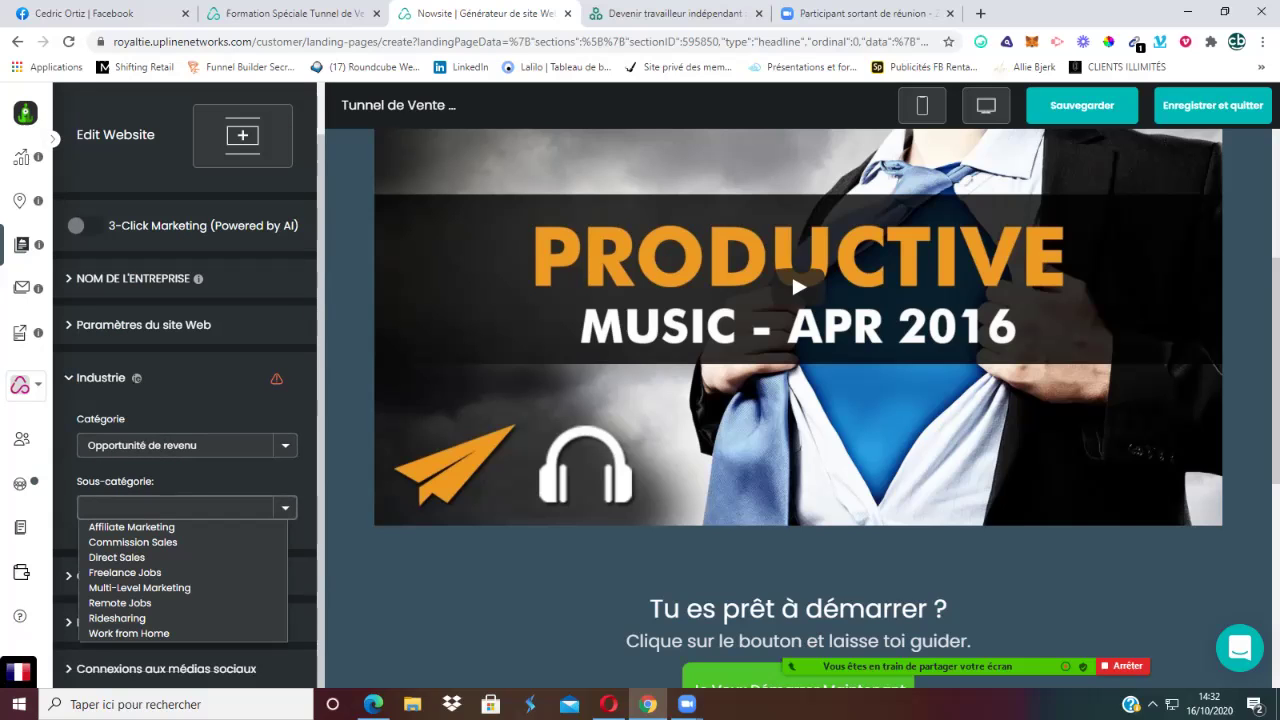
{"action": "left_click", "coordinate": [131, 527]}
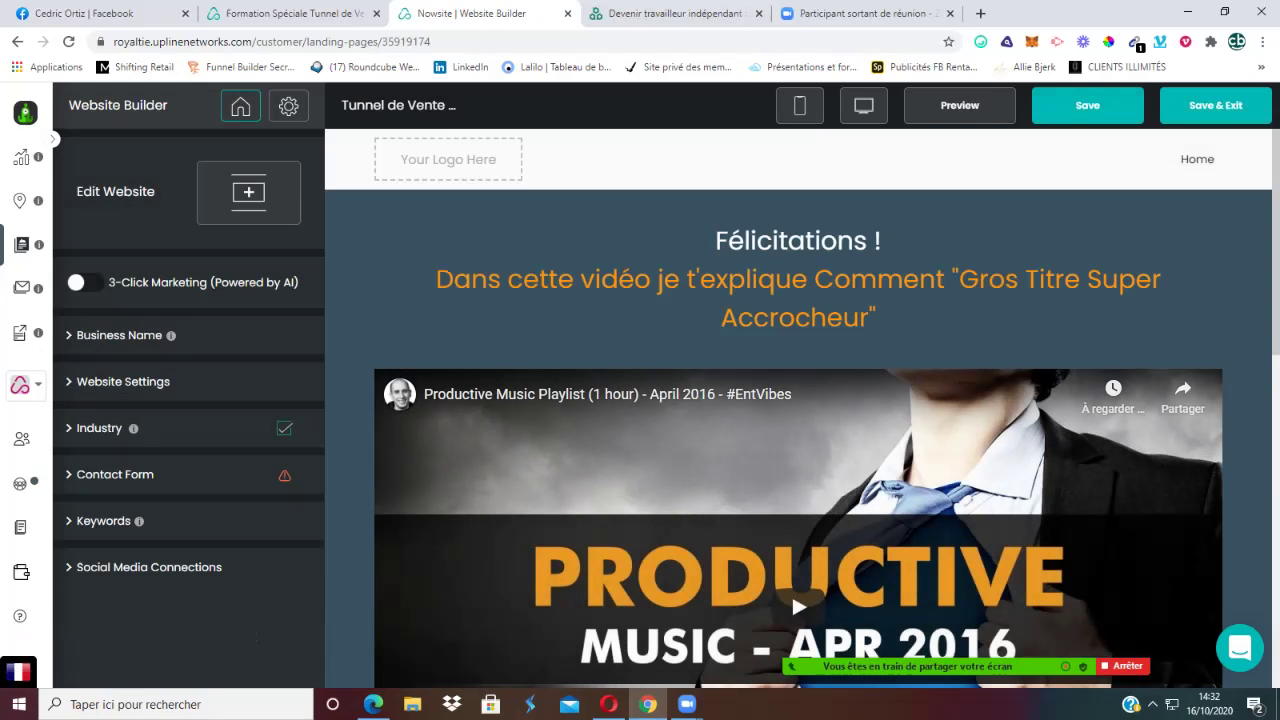
Step: Inspect the text and redirect URL settings of the call-booking and start buttons, and save and exit the website
{"action": "scroll", "coordinate": [798, 408], "scroll_direction": "down", "scroll_amount": 6}
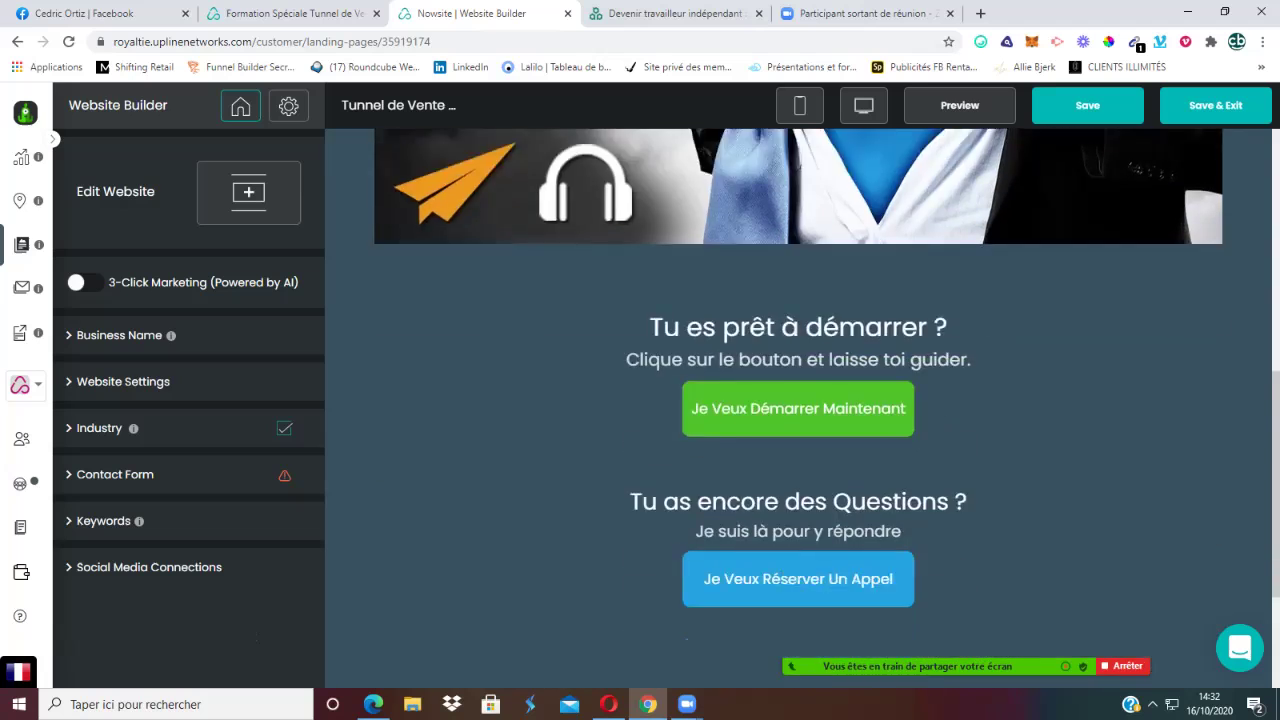
{"action": "scroll", "coordinate": [798, 408], "scroll_direction": "up", "scroll_amount": 1}
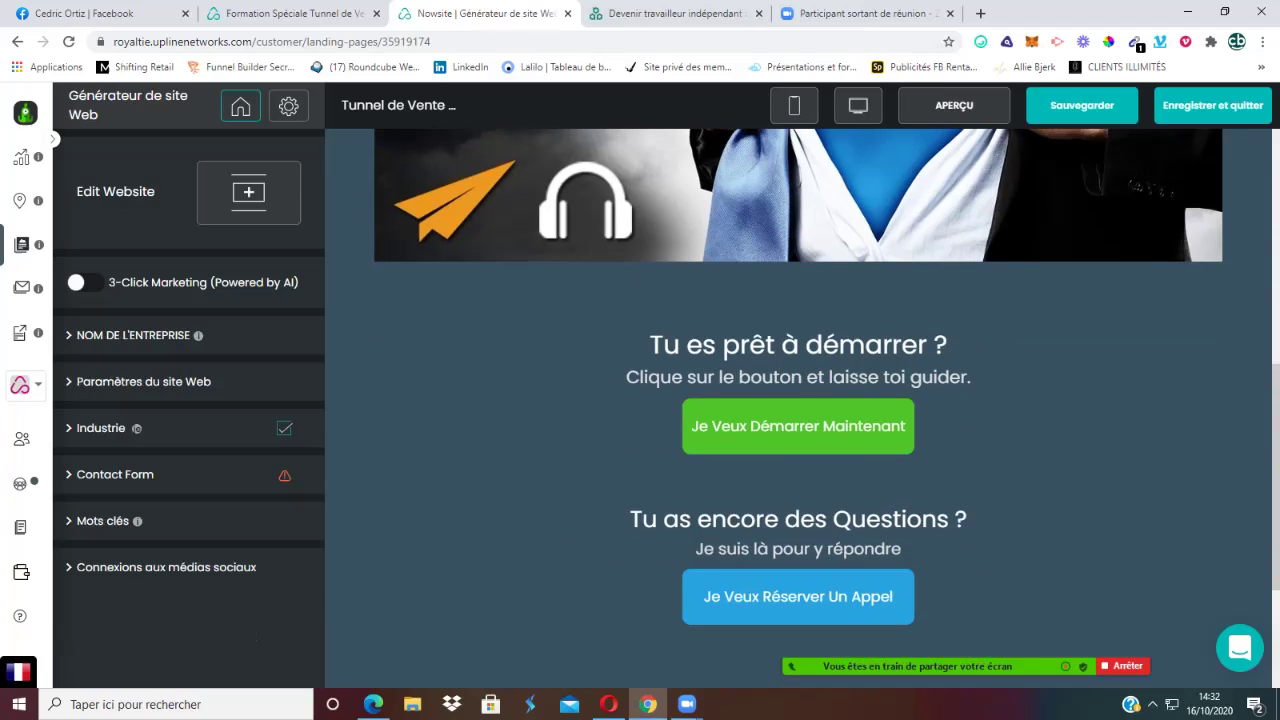
{"action": "scroll", "coordinate": [798, 408], "scroll_direction": "down", "scroll_amount": 1}
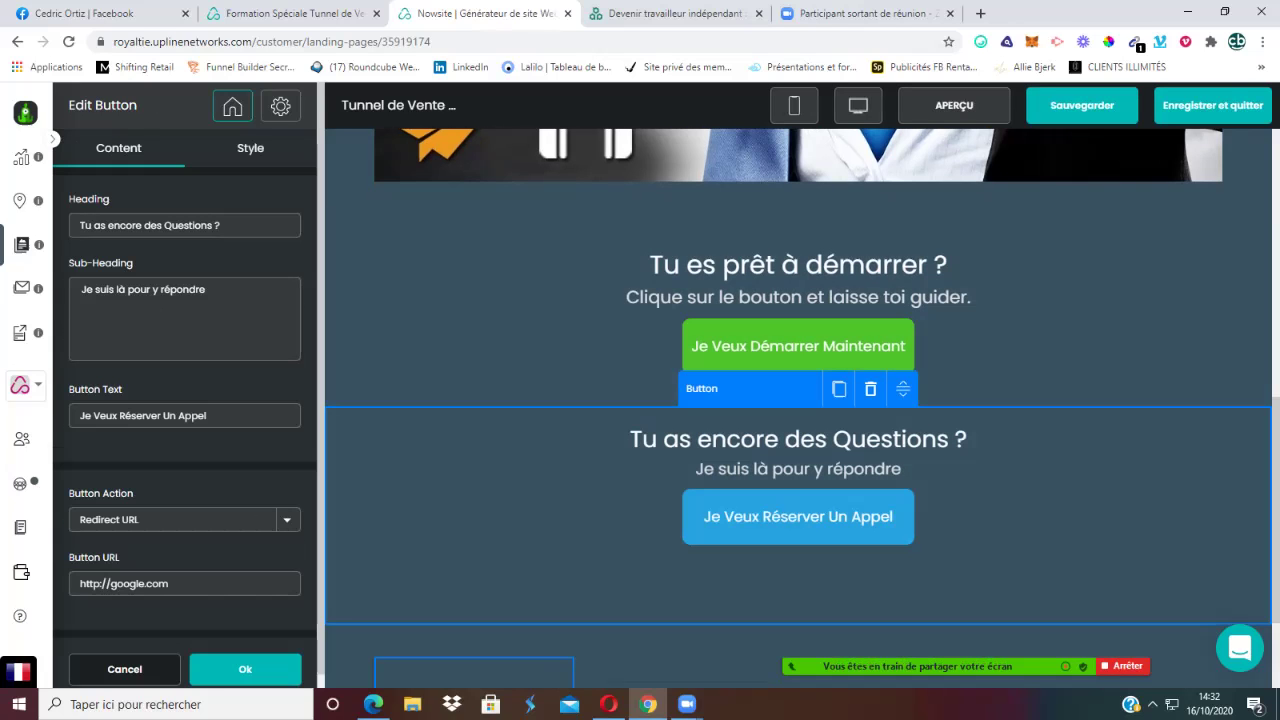
{"action": "left_click", "coordinate": [184, 402]}
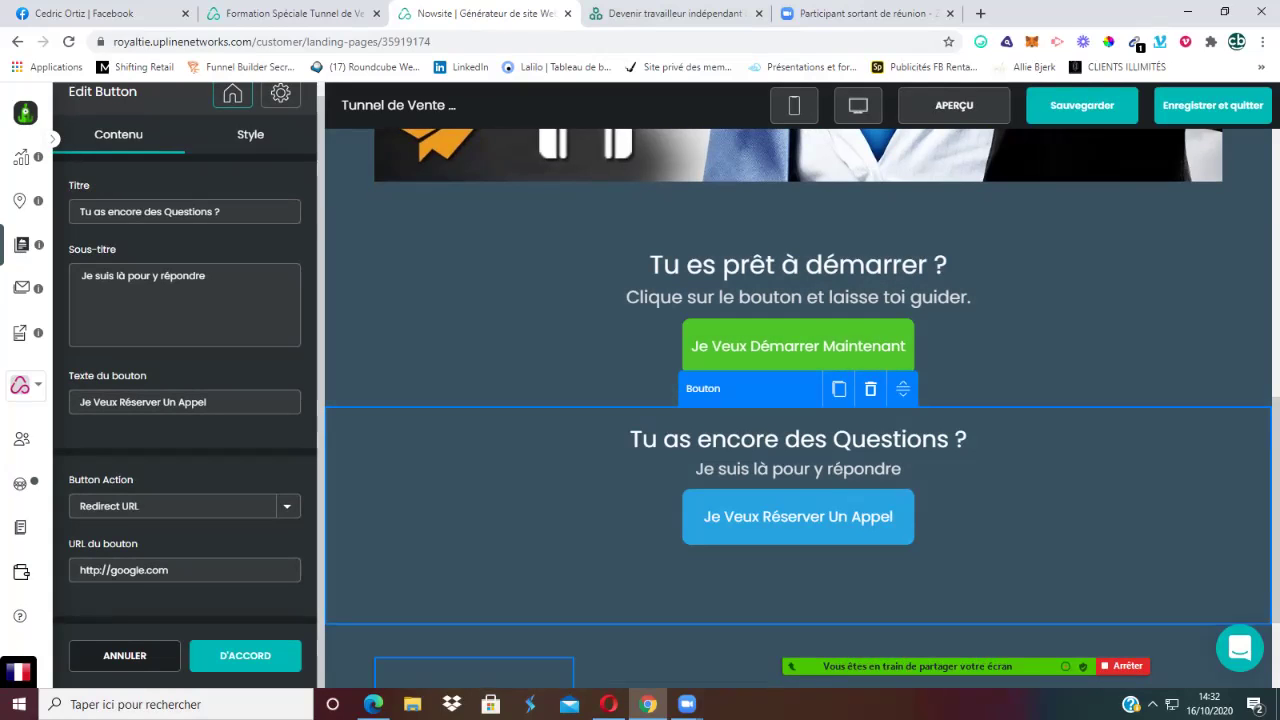
{"action": "left_click", "coordinate": [798, 310]}
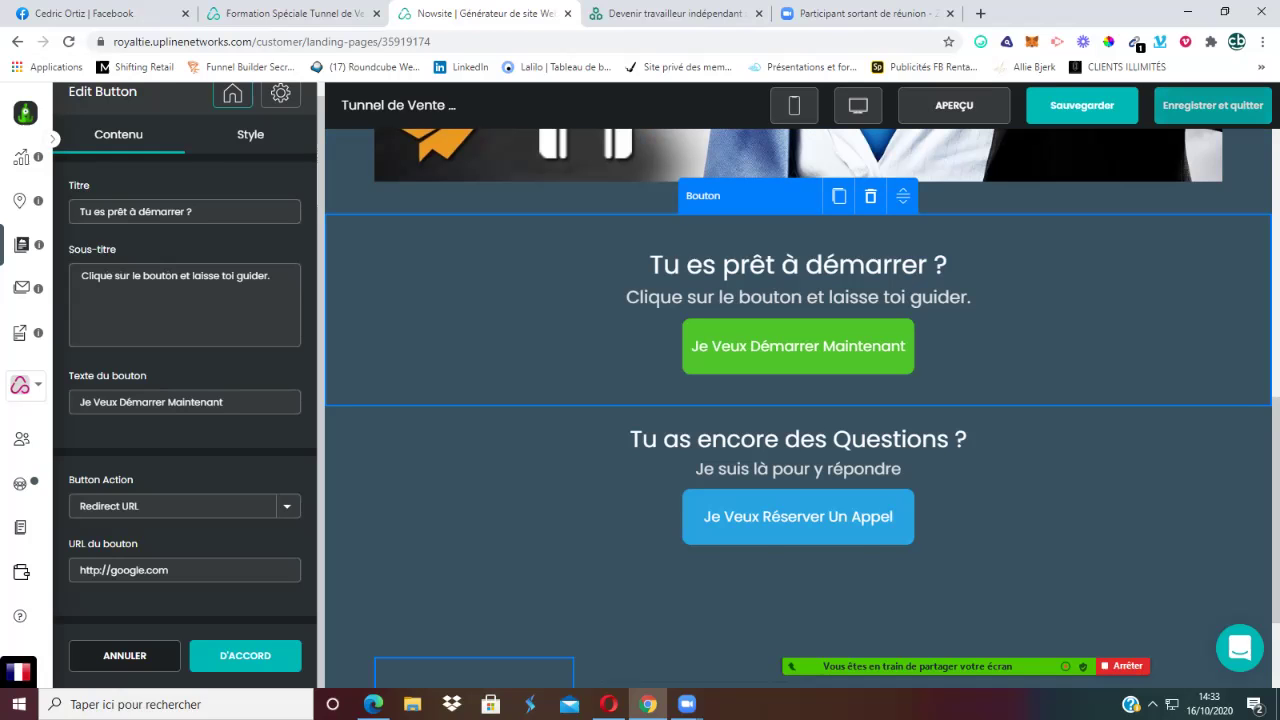
{"action": "left_click", "coordinate": [1212, 105]}
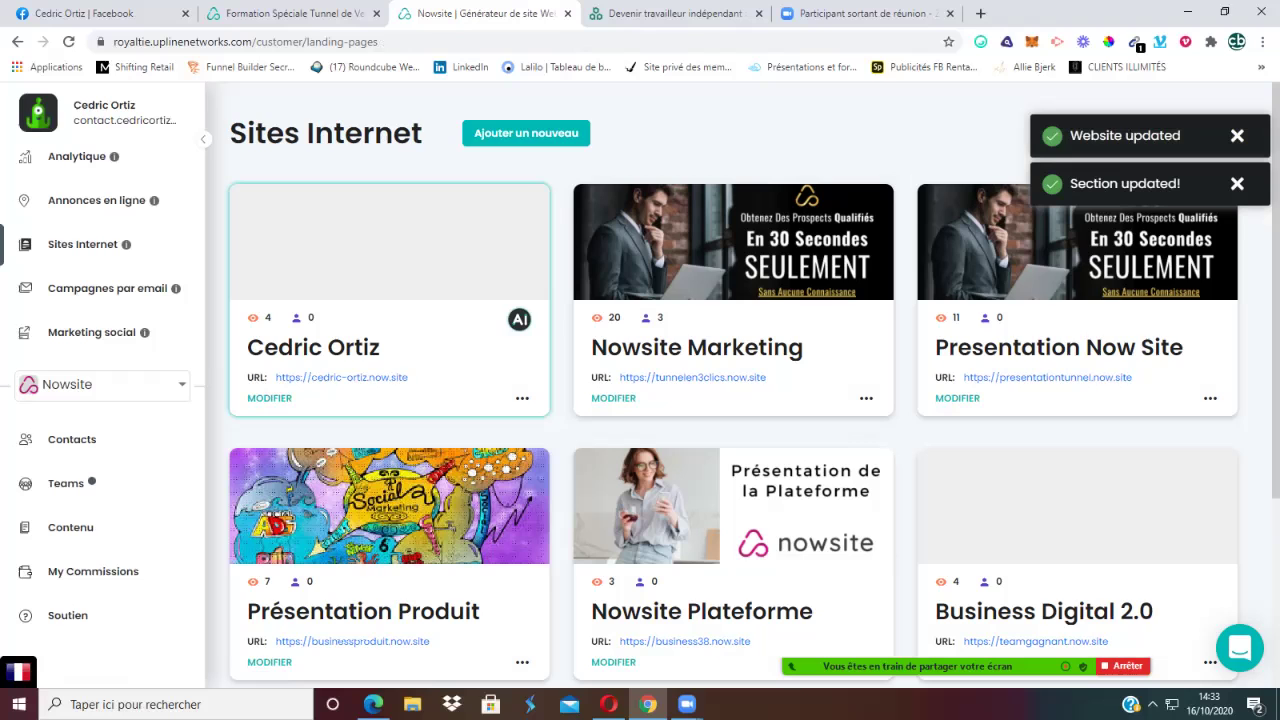
Step: Look through the list of own websites and the email campaigns, down to the Tunnel de Vente MLM 2 campaign
{"action": "scroll", "coordinate": [733, 383], "scroll_direction": "down", "scroll_amount": 2}
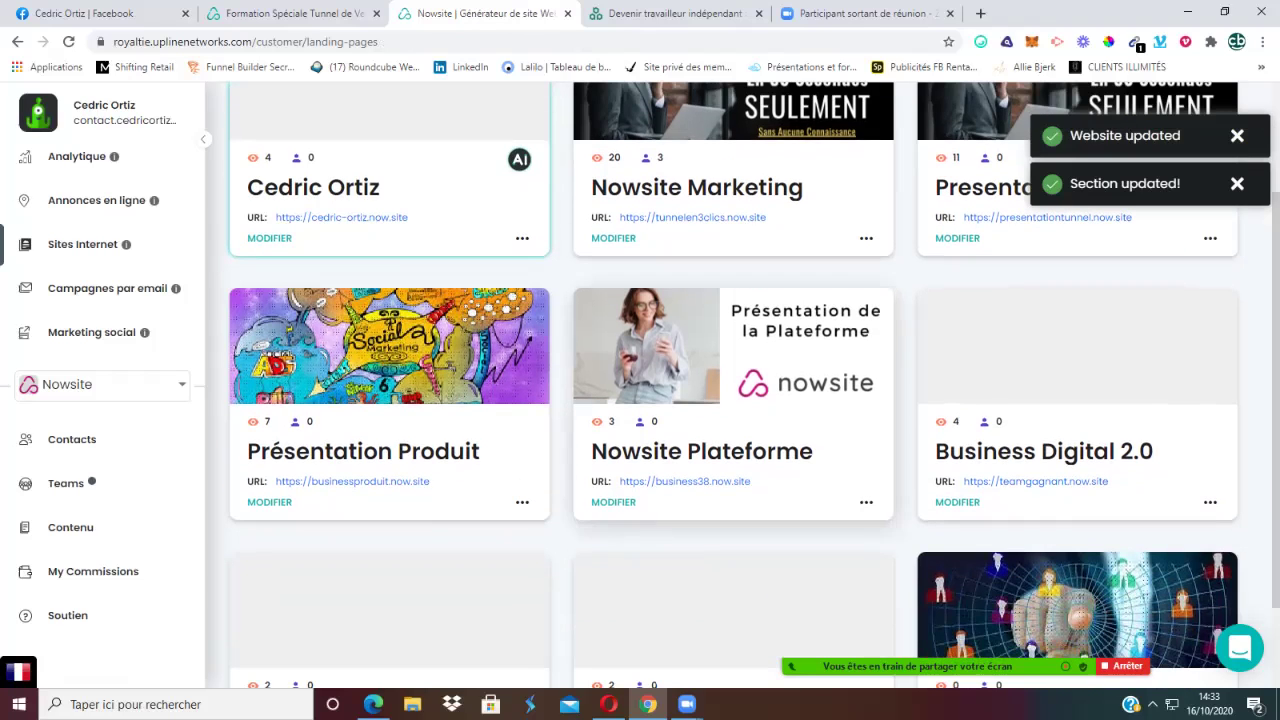
{"action": "scroll", "coordinate": [733, 383], "scroll_direction": "up", "scroll_amount": 2}
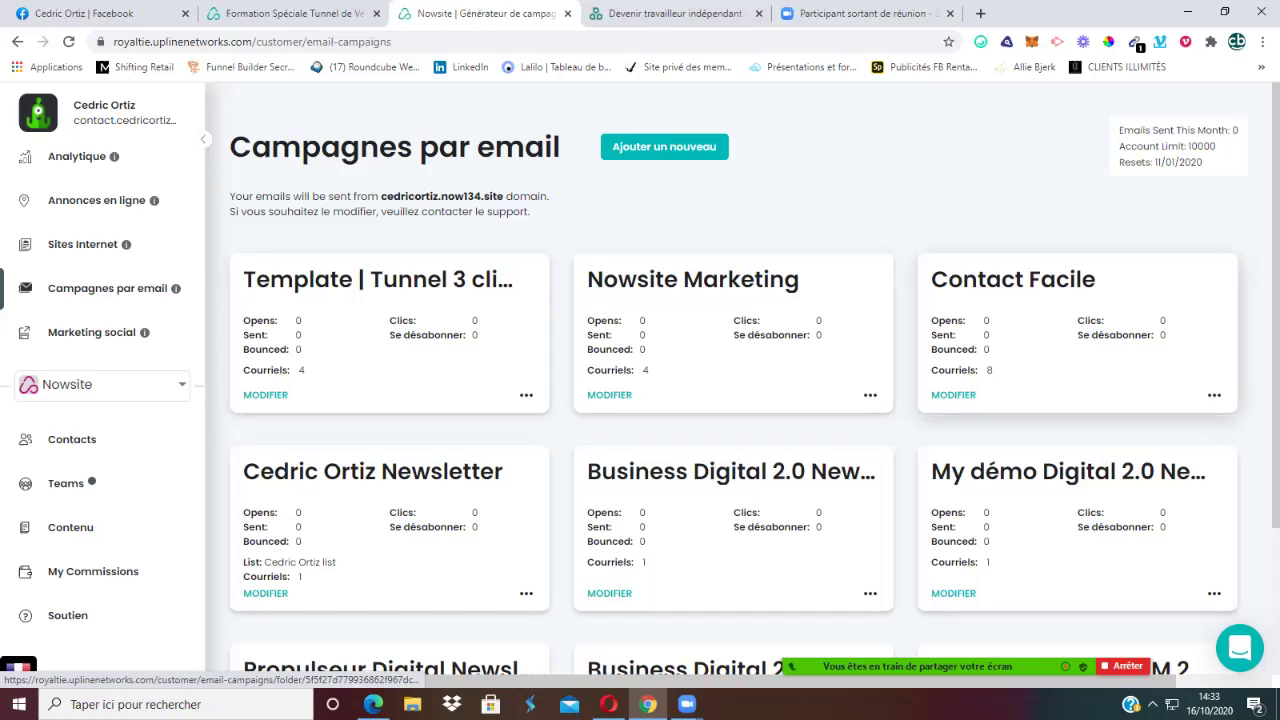
{"action": "scroll", "coordinate": [735, 400], "scroll_direction": "down", "scroll_amount": 2}
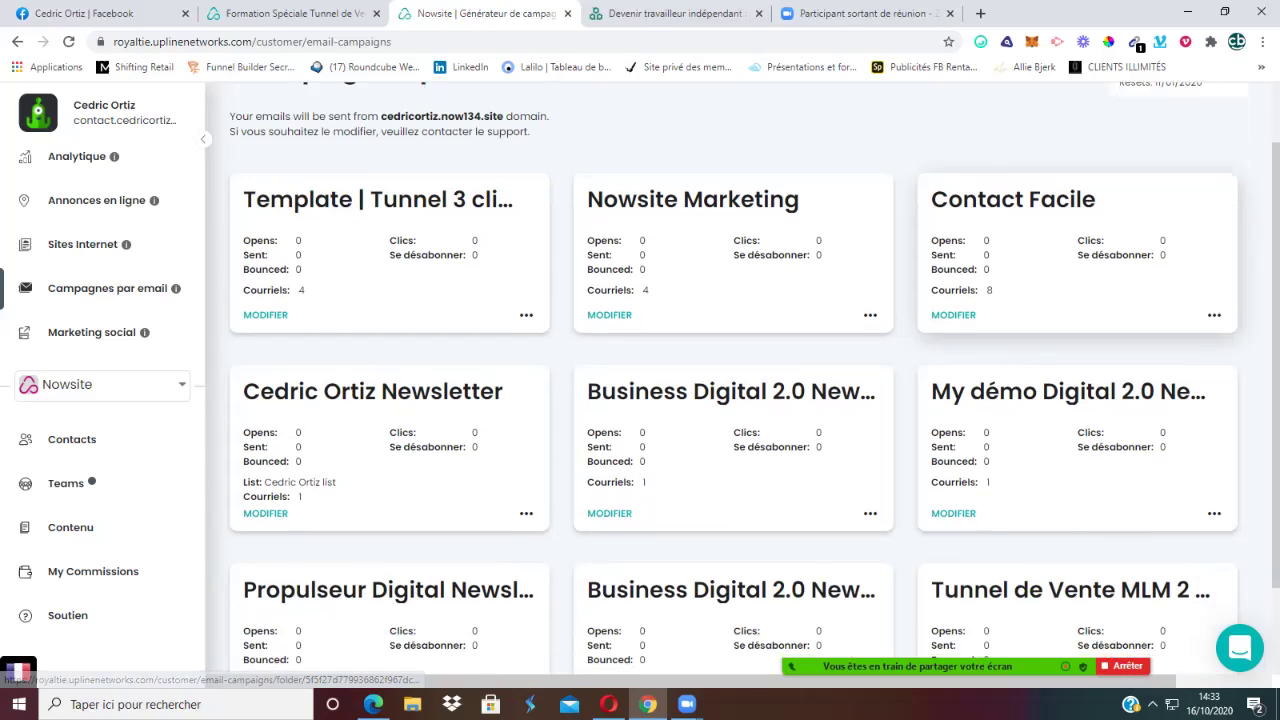
{"action": "scroll", "coordinate": [735, 400], "scroll_direction": "down", "scroll_amount": 1}
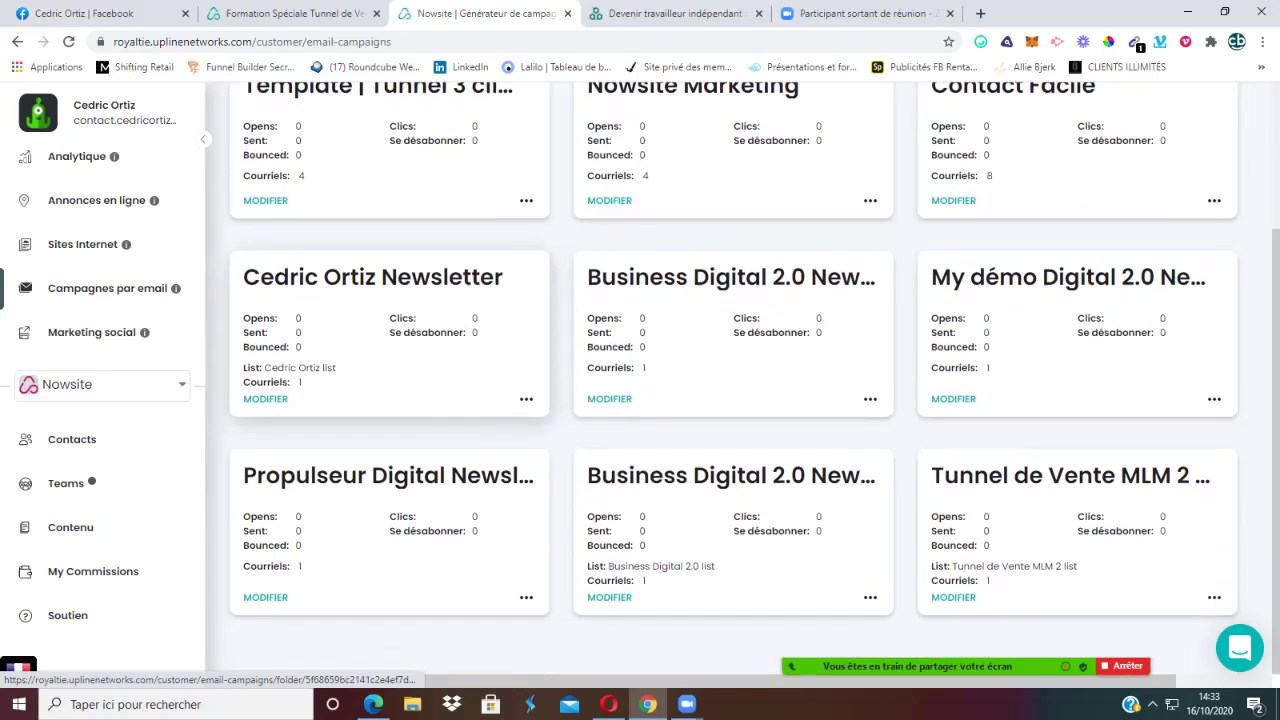
{"action": "scroll", "coordinate": [390, 340], "scroll_direction": "up", "scroll_amount": 3}
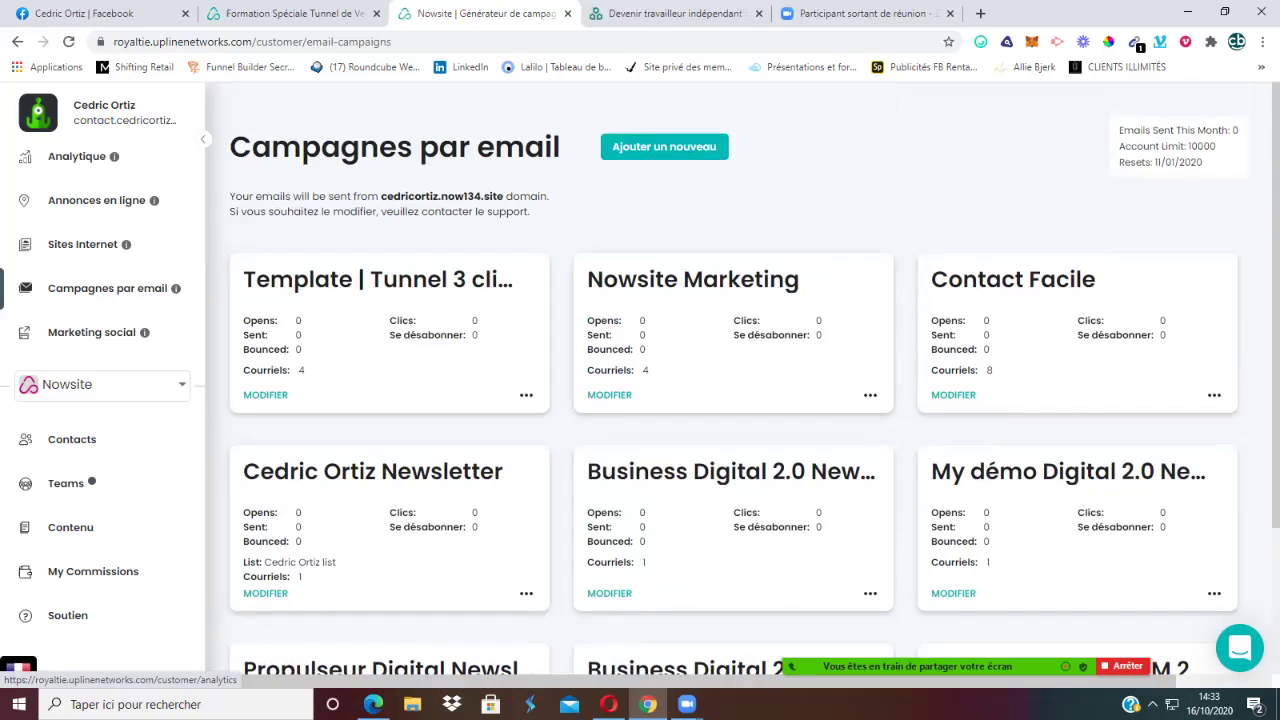
Step: Open the analytics and examine this week's Audience Building and Interest Building diagrams for all websites
{"action": "left_click", "coordinate": [77, 156]}
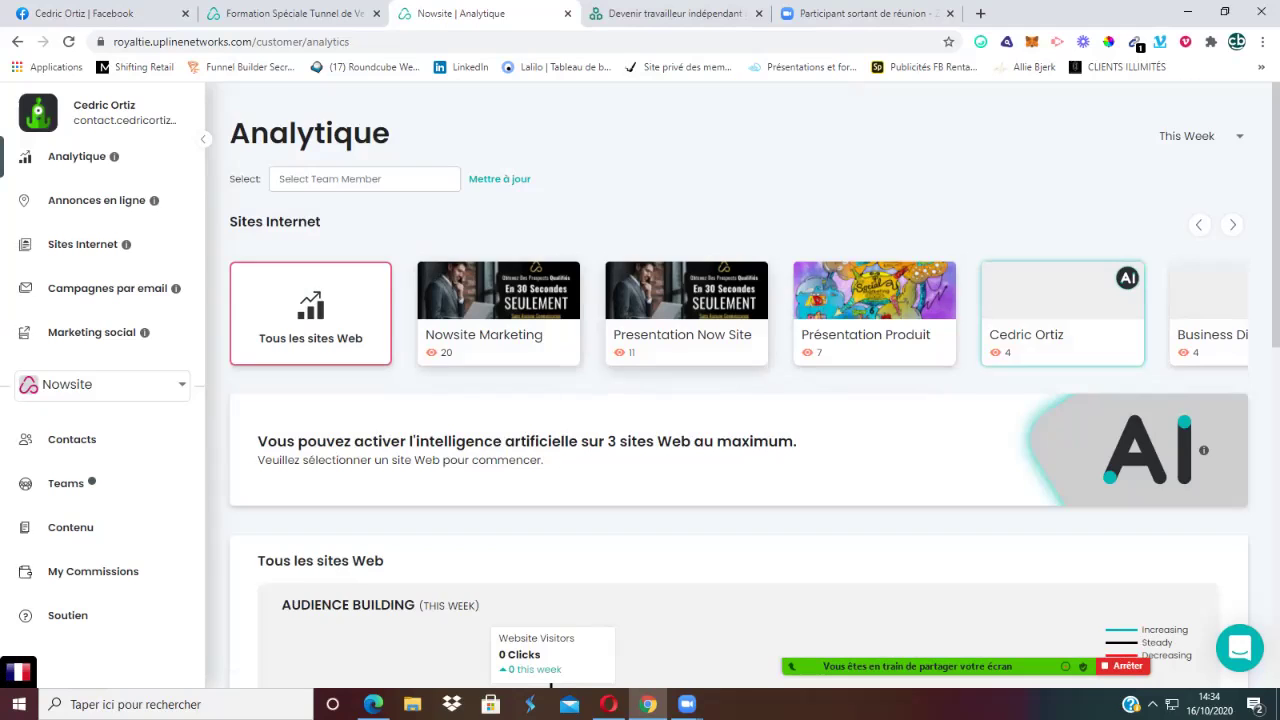
{"action": "scroll", "coordinate": [740, 385], "scroll_direction": "down", "scroll_amount": 4}
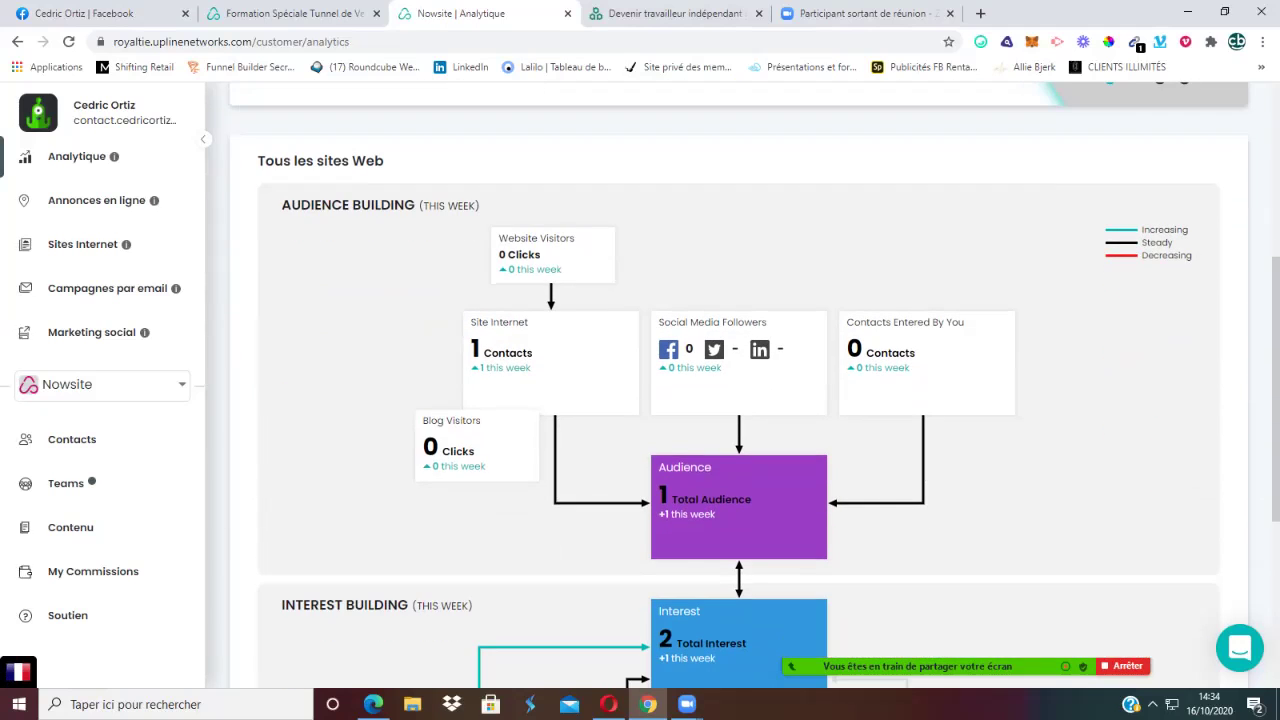
{"action": "scroll", "coordinate": [740, 385], "scroll_direction": "down", "scroll_amount": 4}
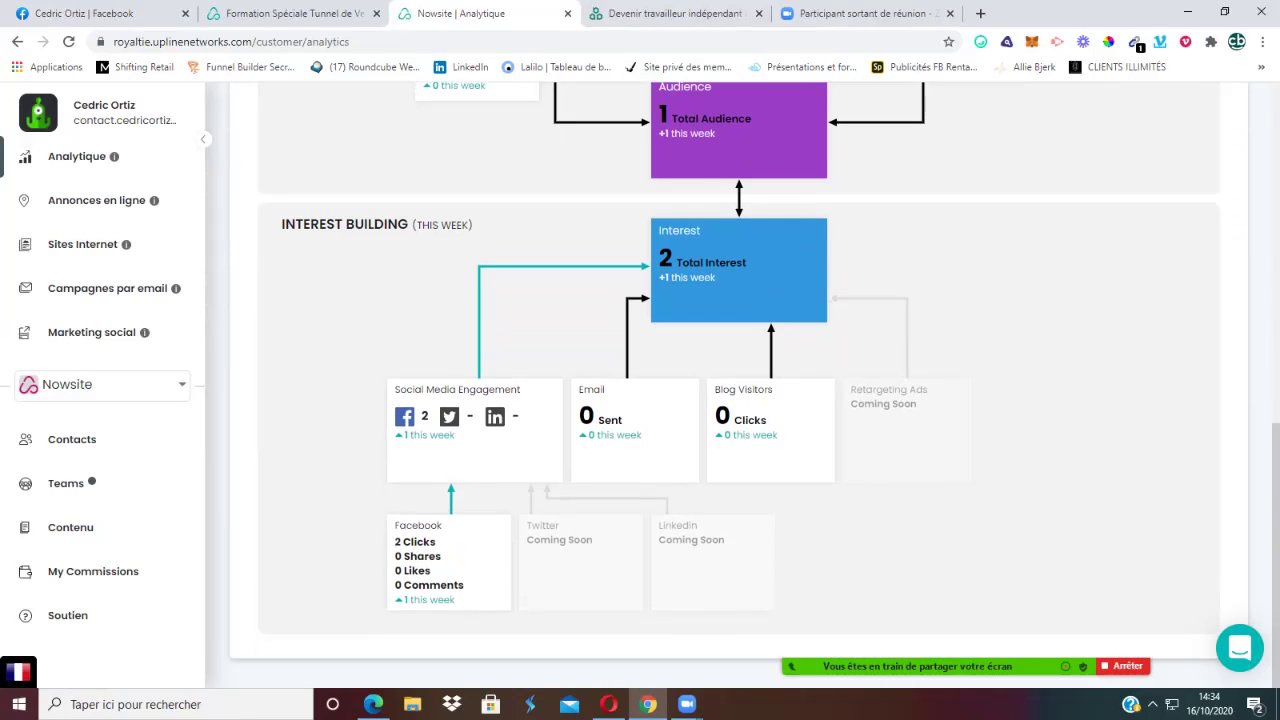
{"action": "scroll", "coordinate": [740, 385], "scroll_direction": "up", "scroll_amount": 1}
{"action": "scroll", "coordinate": [740, 385], "scroll_direction": "up", "scroll_amount": 1}
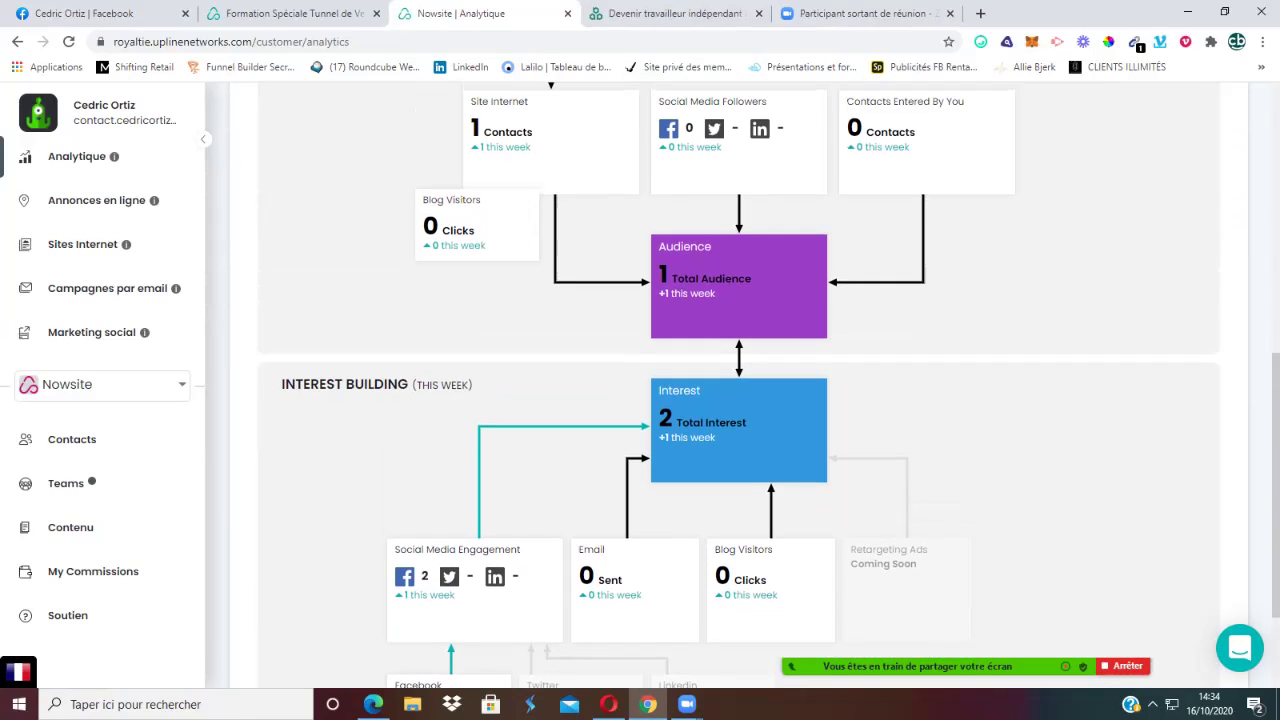
{"action": "scroll", "coordinate": [740, 385], "scroll_direction": "up", "scroll_amount": 5}
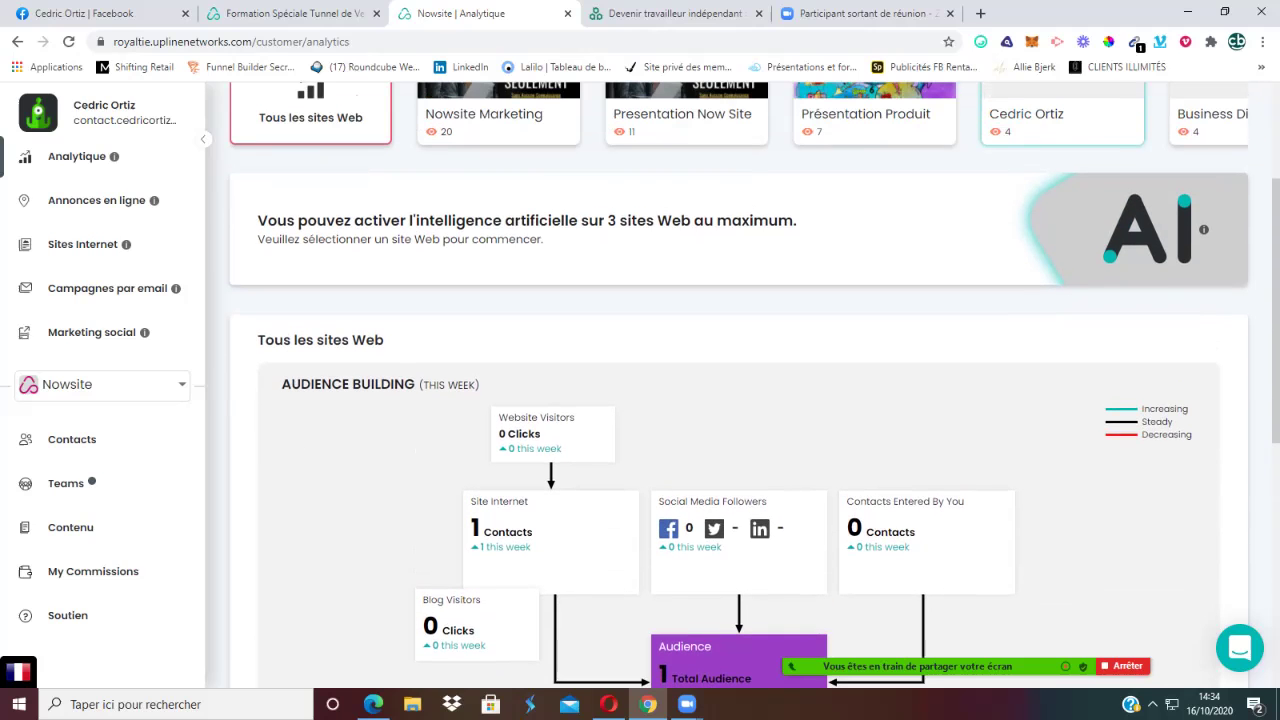
{"action": "scroll", "coordinate": [740, 385], "scroll_direction": "up", "scroll_amount": 1}
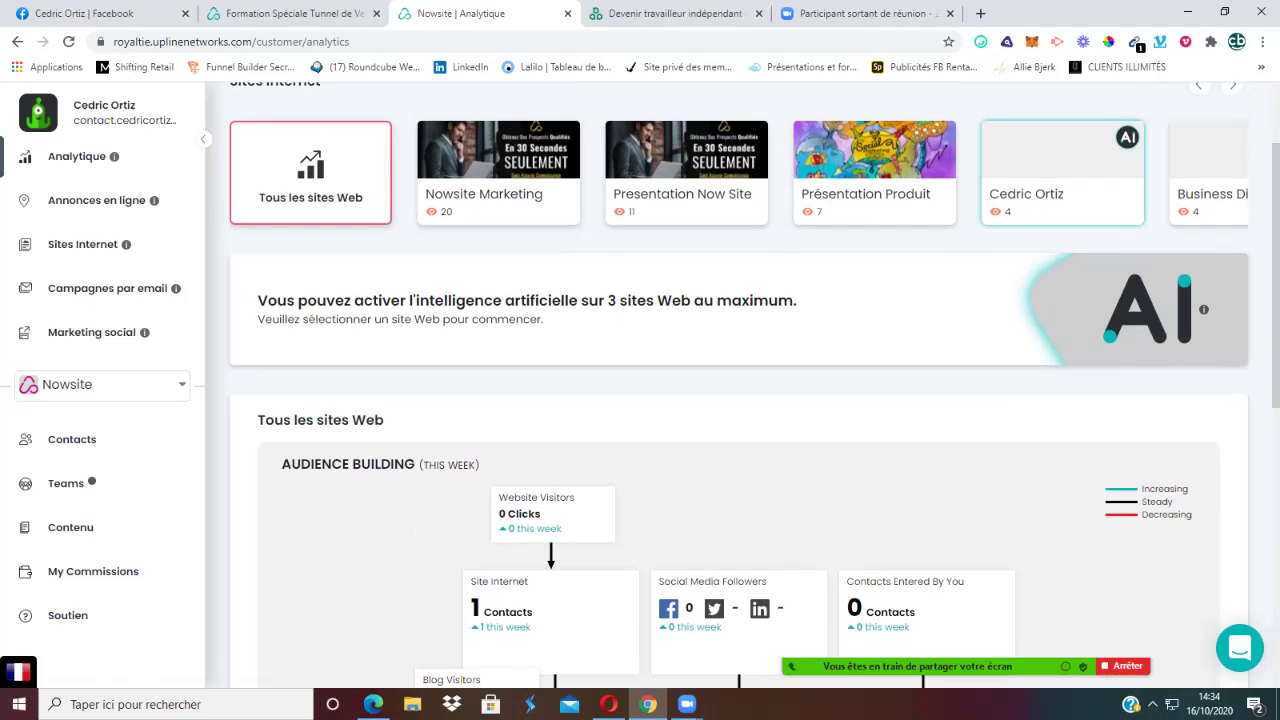
{"action": "scroll", "coordinate": [740, 385], "scroll_direction": "up", "scroll_amount": 2}
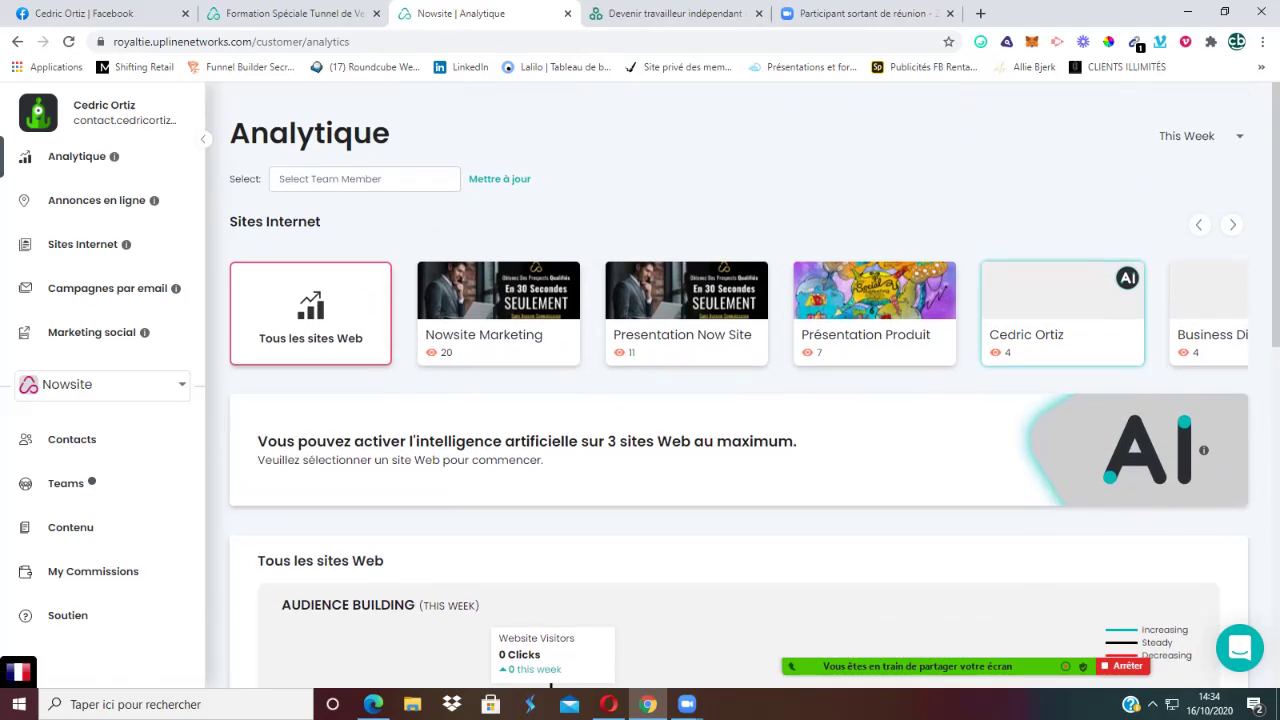